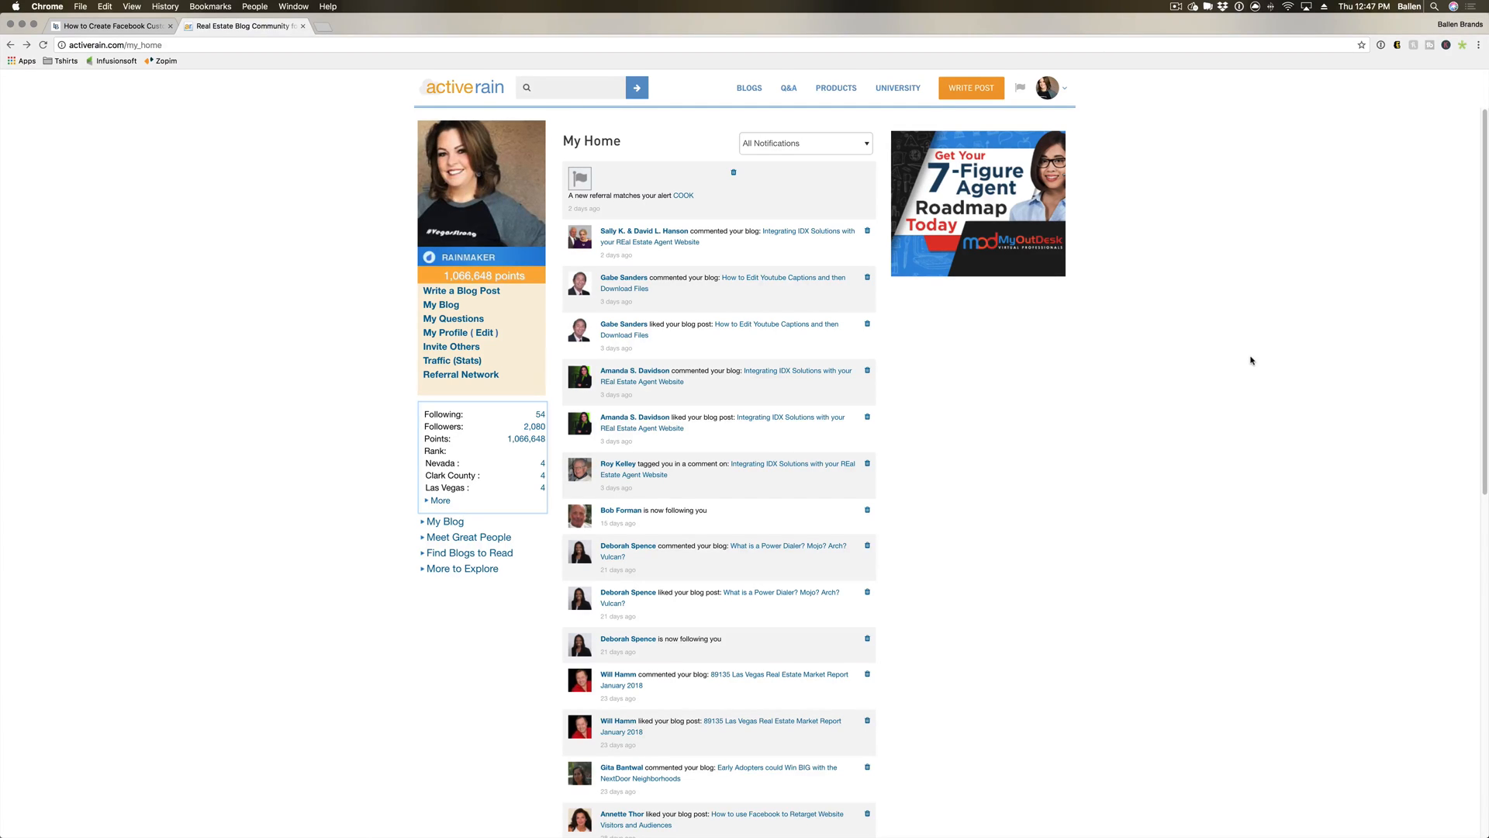
# Start a new ActiveRain blog post and open the published Facebook custom audiences article in the WordPress editor.
pyautogui.click(971, 87)
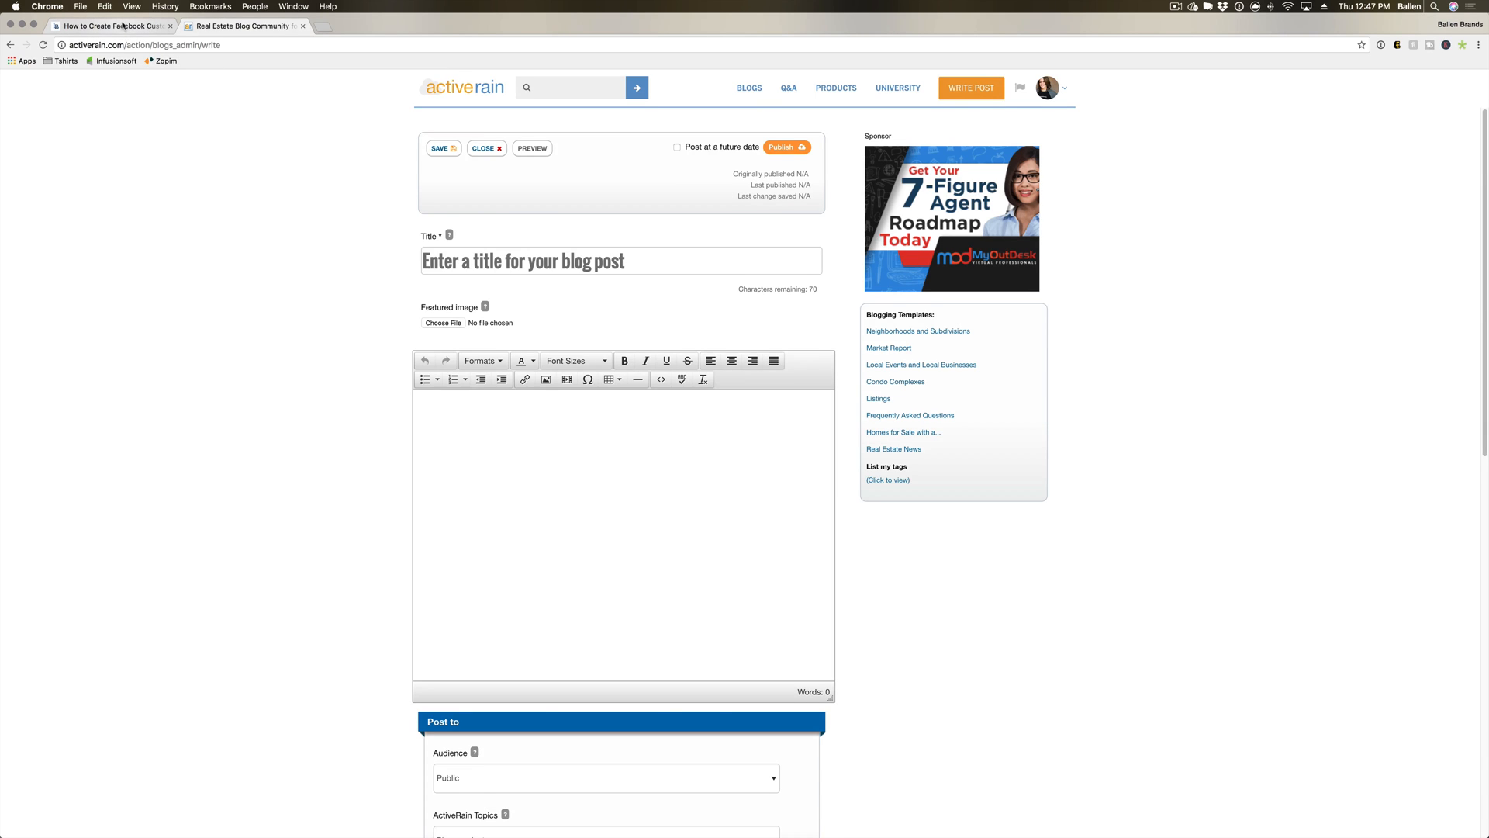
pyautogui.click(126, 27)
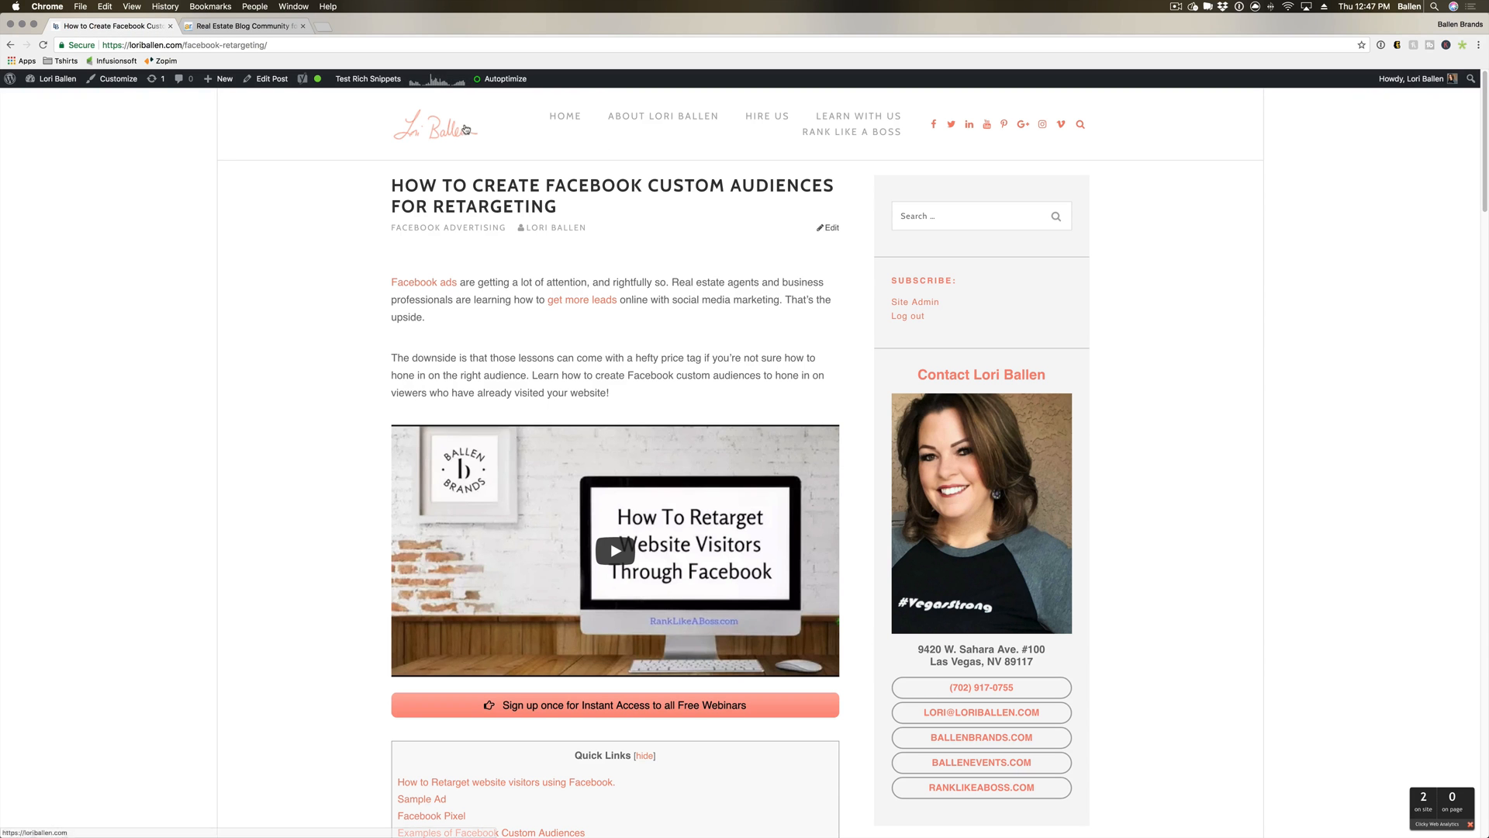
pyautogui.click(270, 81)
pyautogui.scroll(-7, 268, 86)
pyautogui.scroll(6, 266, 87)
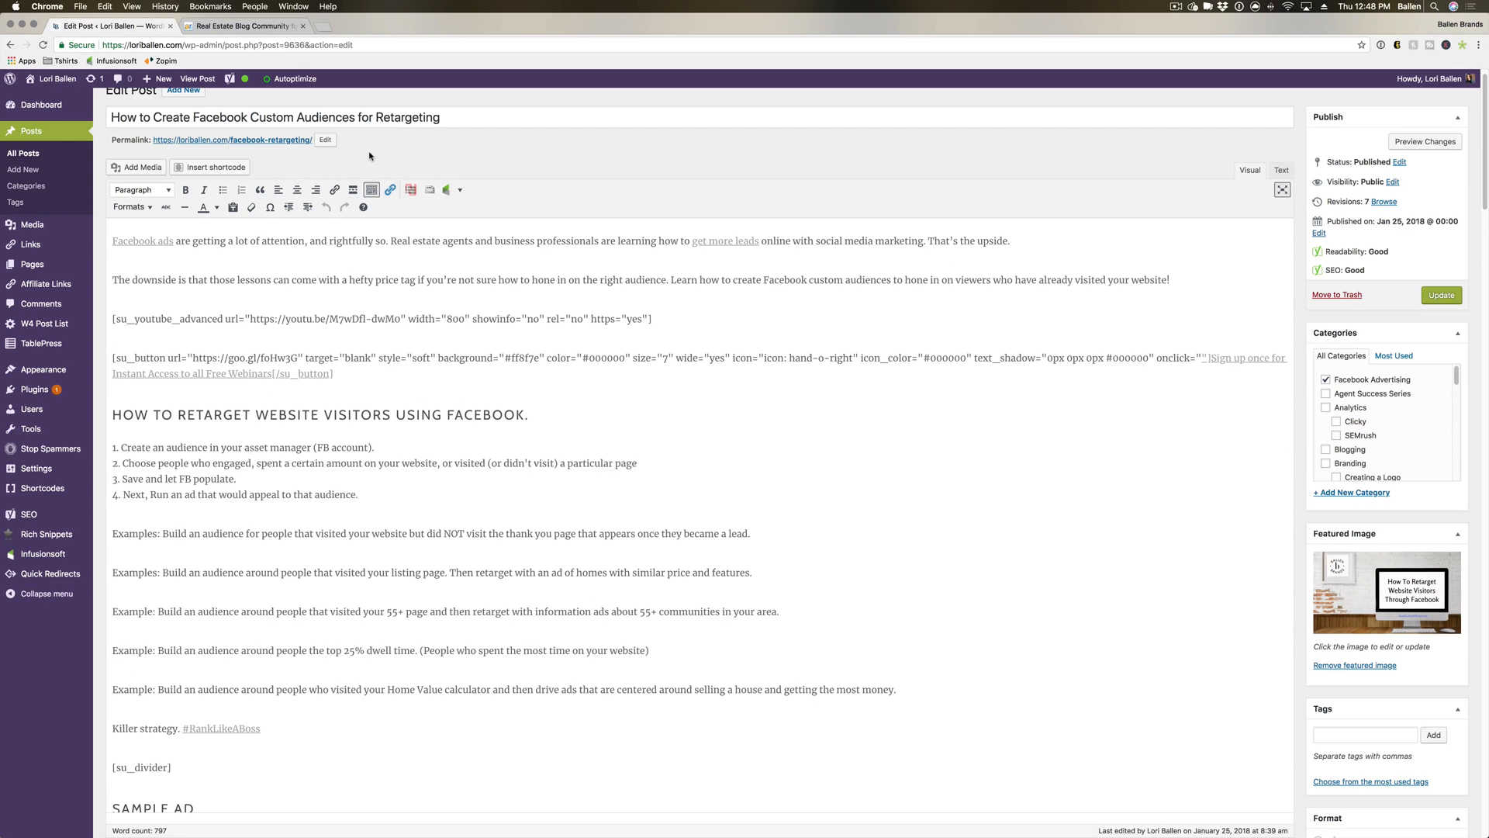
# Copy the title "How to Create Facebook Custom Audiences for Retargeting" from the WordPress post into the ActiveRain post's title.
pyautogui.tripleClick(335, 116)
pyautogui.press('super+c')
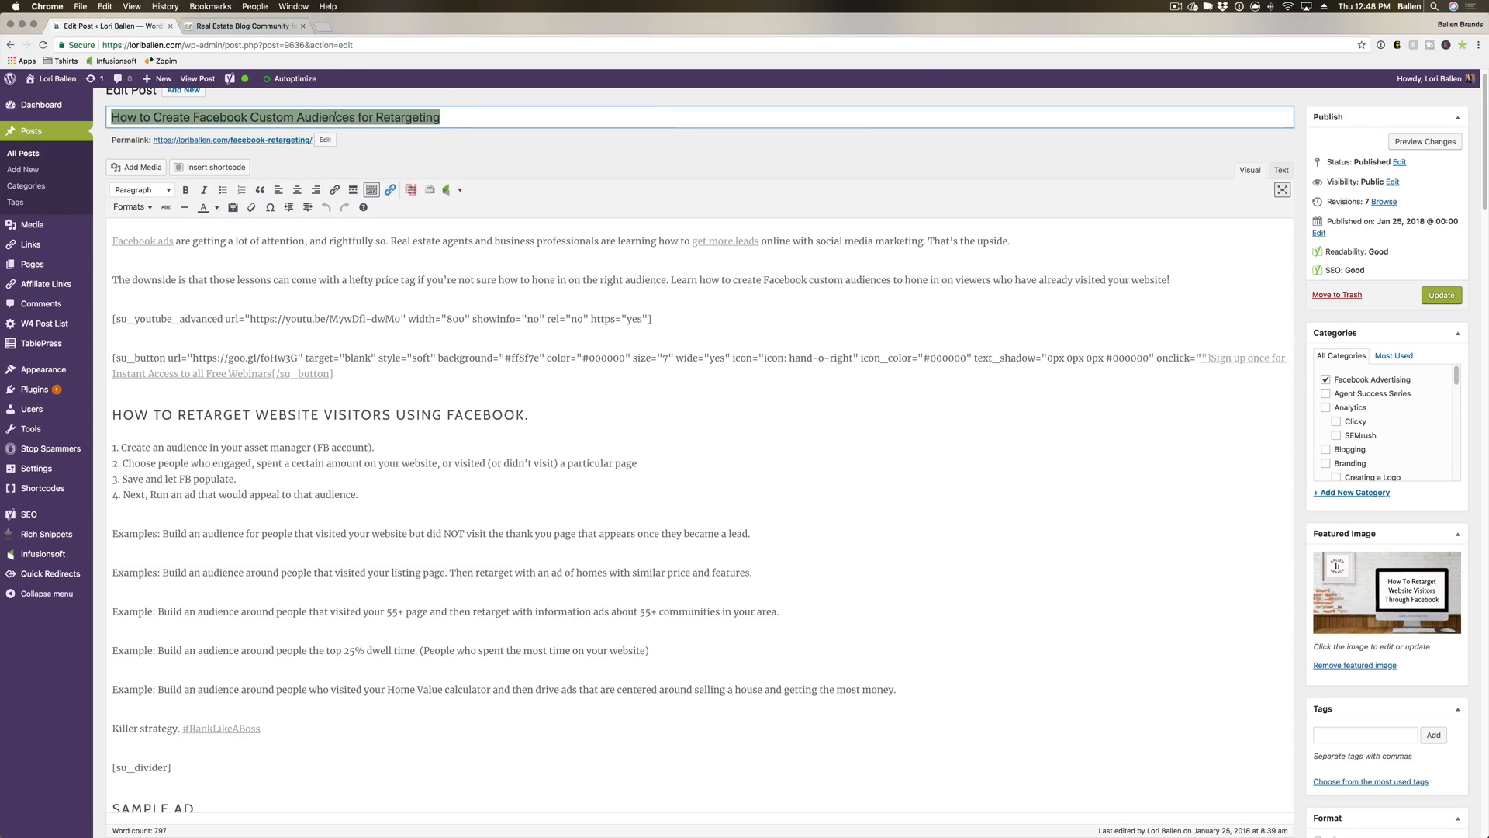
pyautogui.click(242, 25)
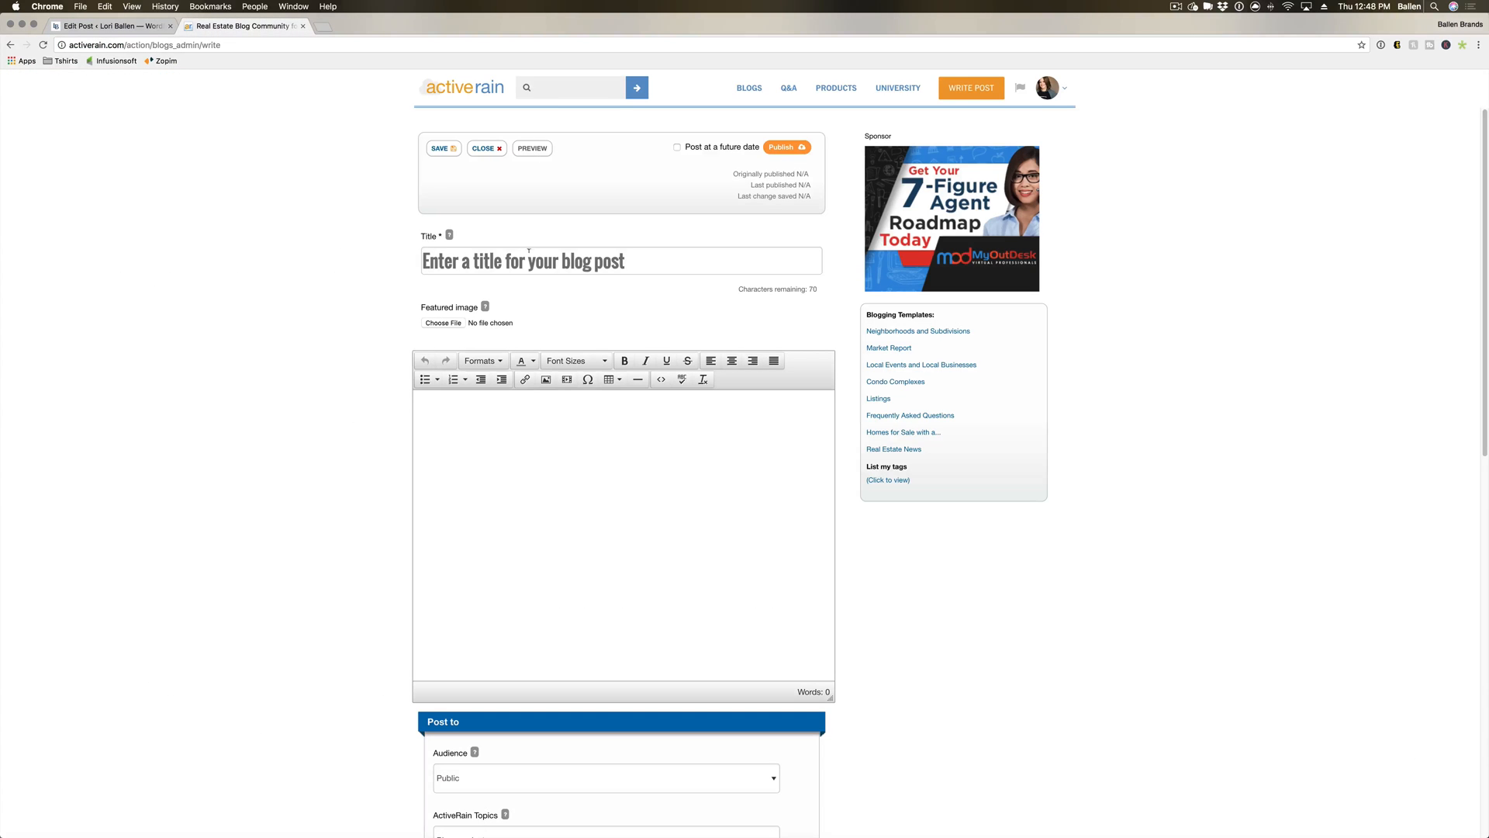
pyautogui.click(528, 261)
pyautogui.press('super+v')
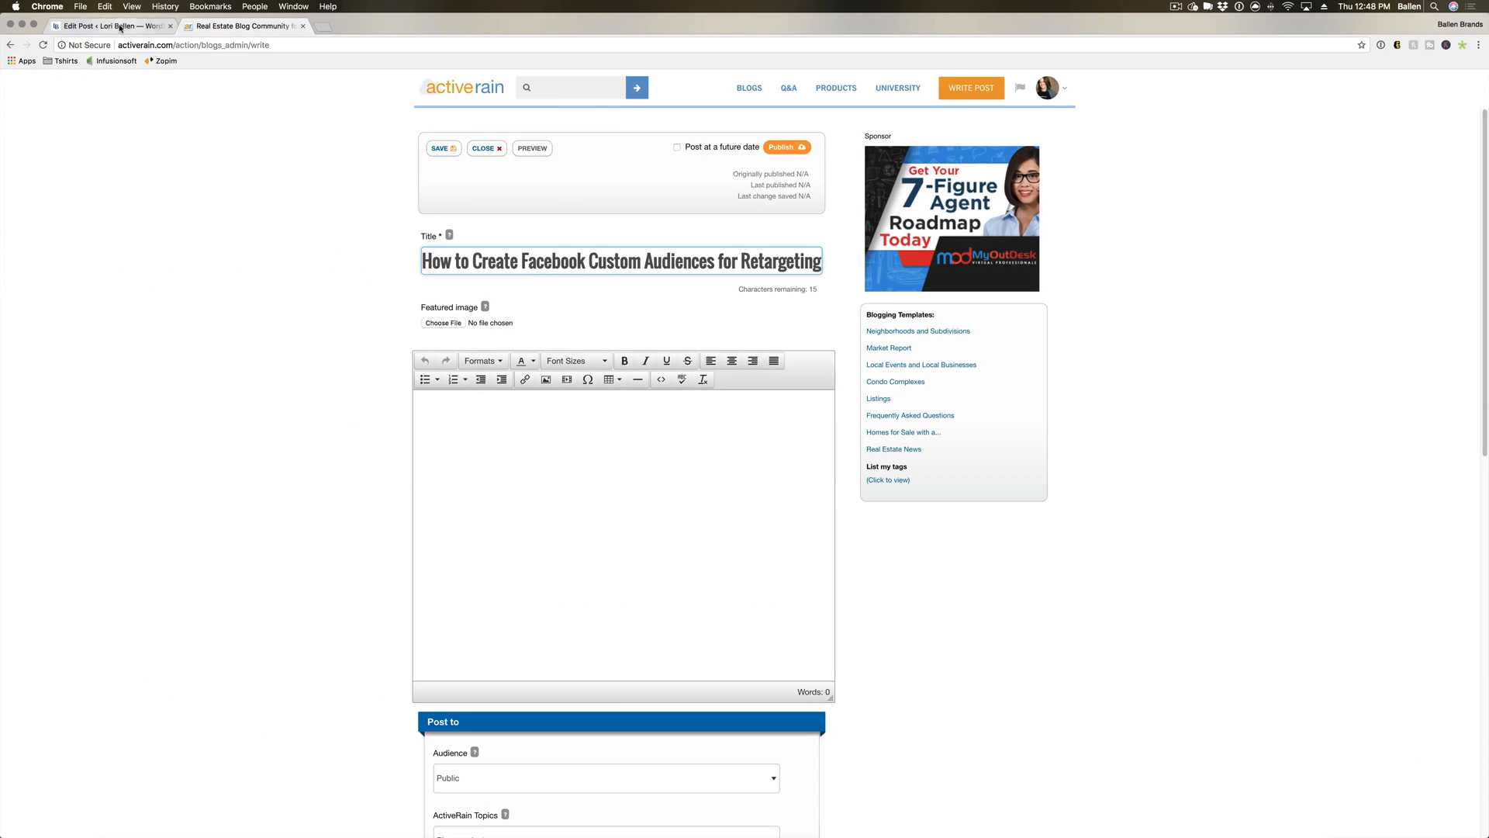
# Copy the entire body of the WordPress article and paste it into the body of the ActiveRain post.
pyautogui.click(109, 25)
pyautogui.click(336, 294)
pyautogui.press('super+a')
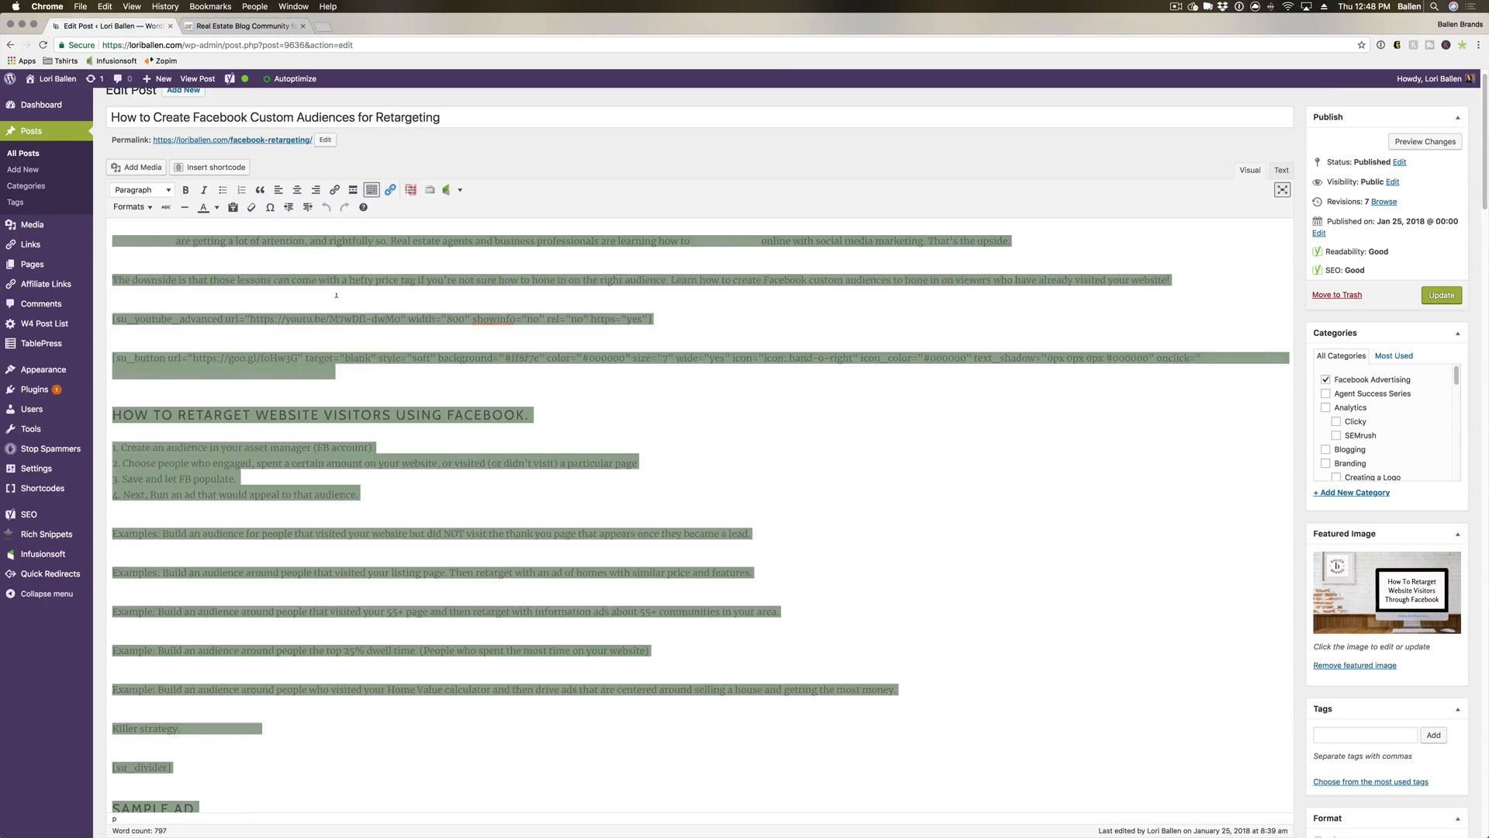
pyautogui.click(281, 29)
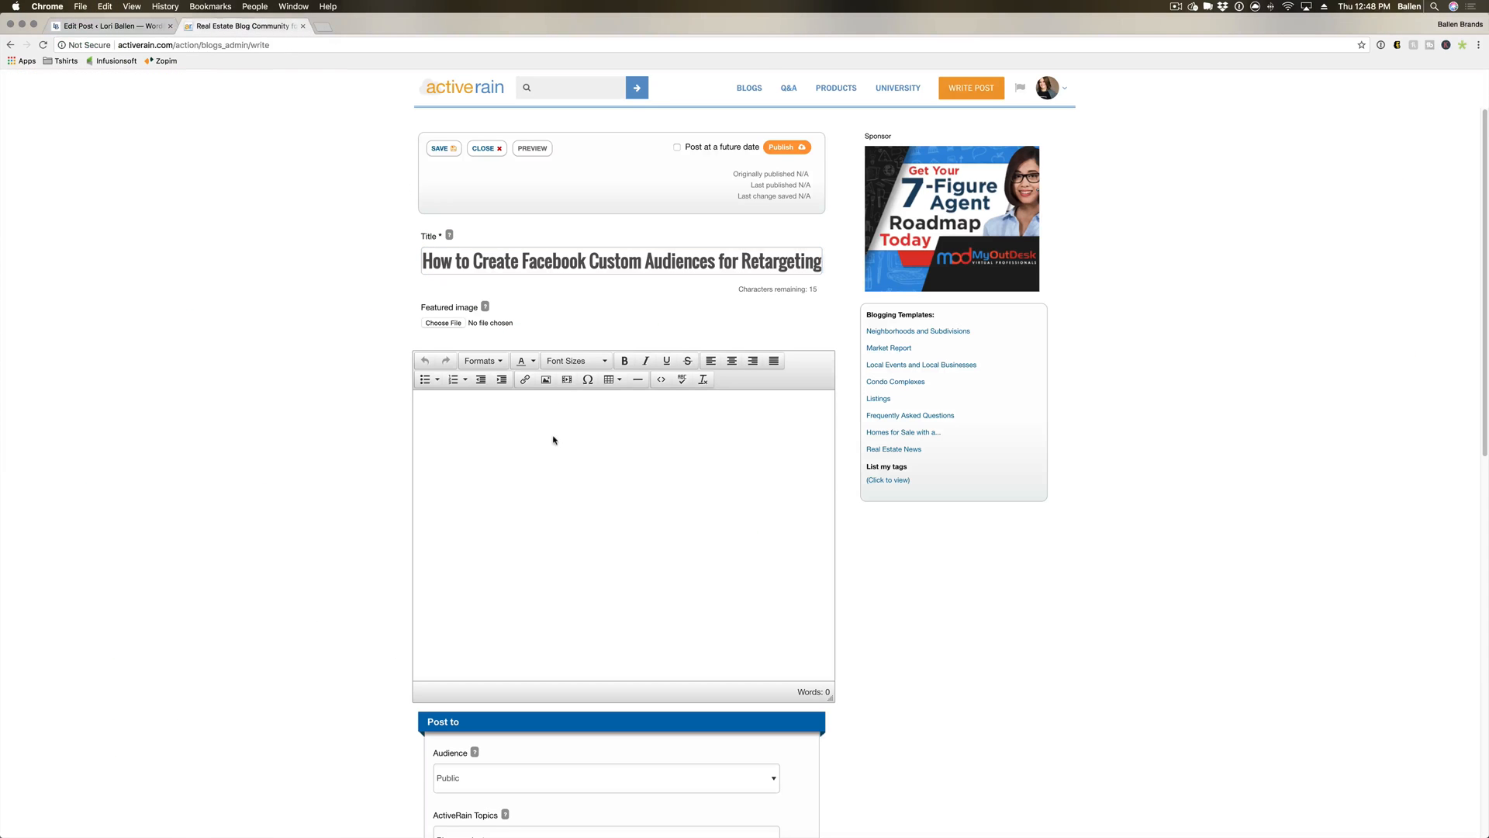
pyautogui.press('super+v')
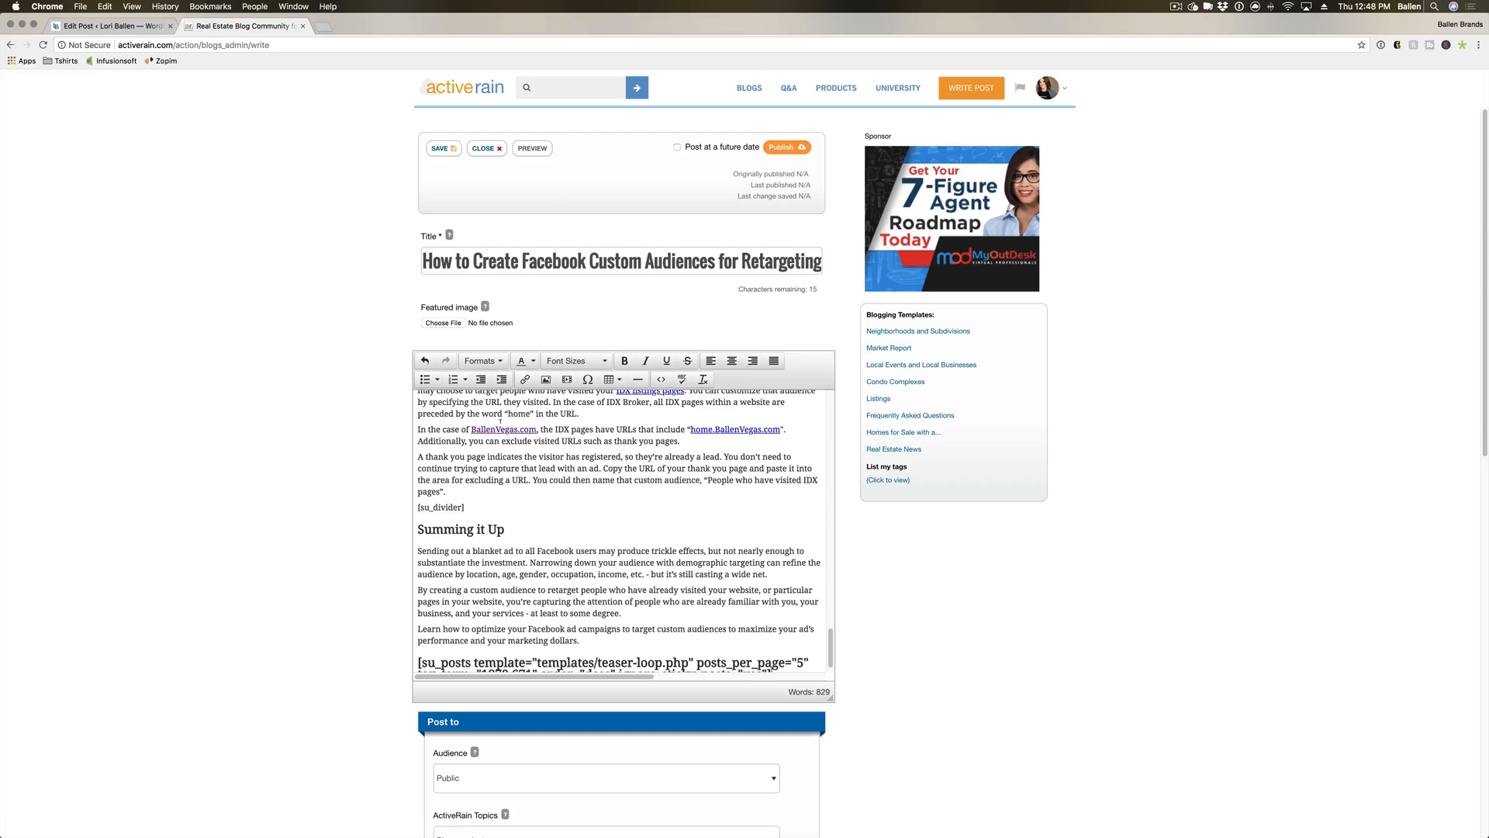
# Copy the YouTube URL from the su_youtube_advanced shortcode near the beginning of the pasted article.
pyautogui.scroll(20, 587, 447)
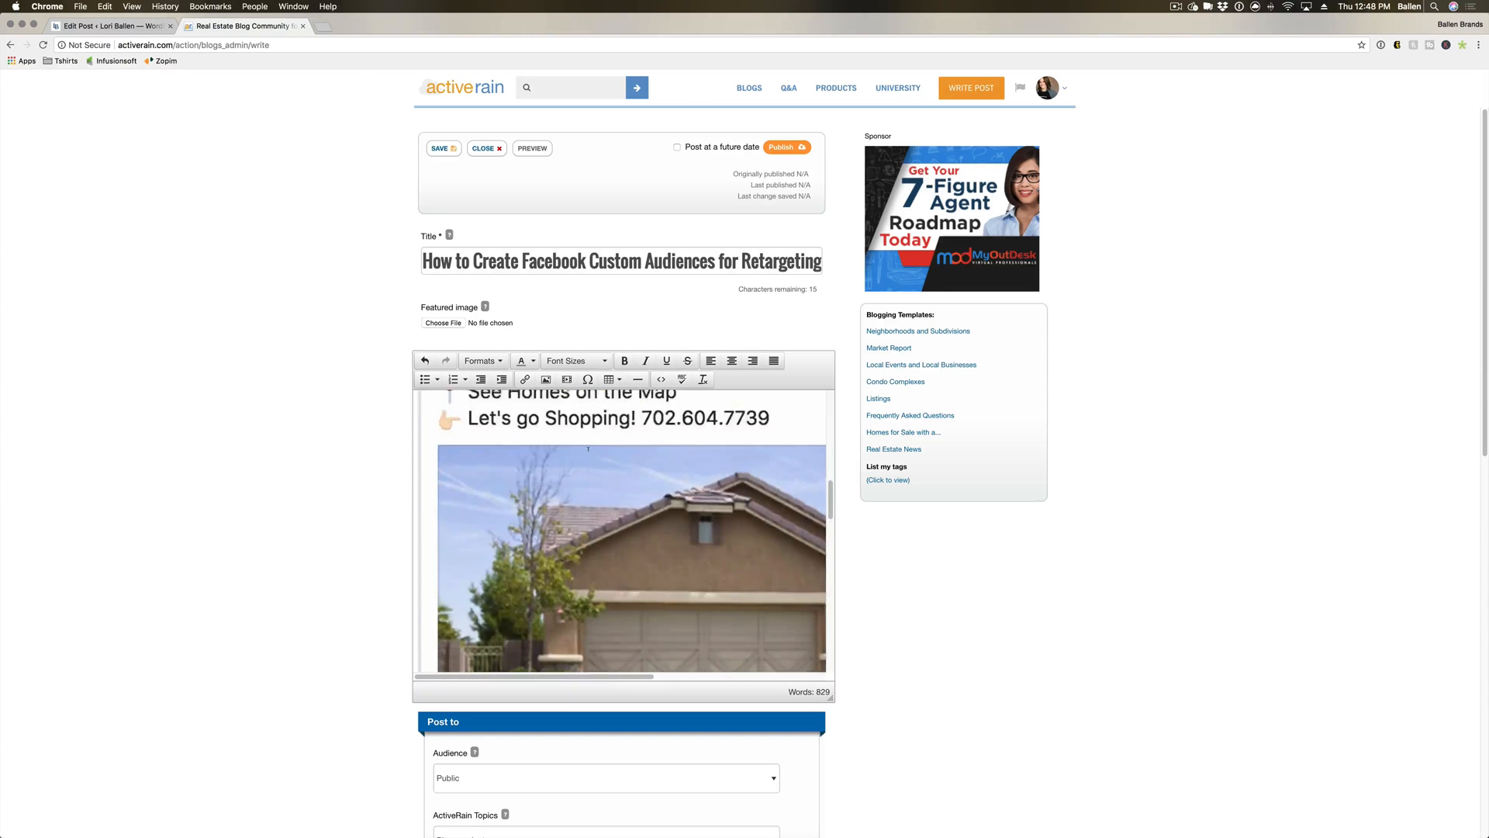
pyautogui.scroll(10, 588, 450)
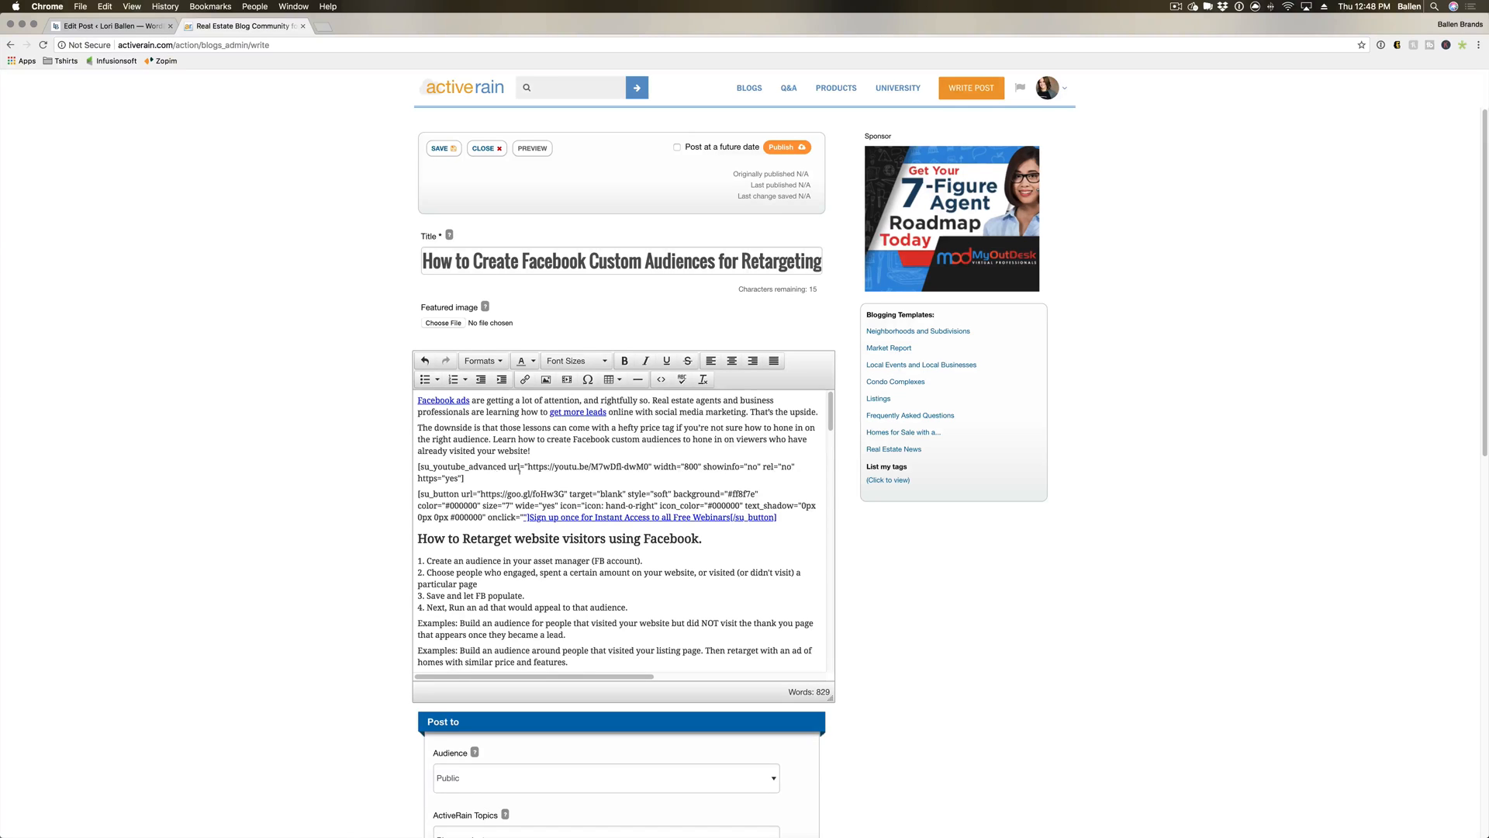
pyautogui.moveTo(464, 478); pyautogui.dragTo(414, 467)
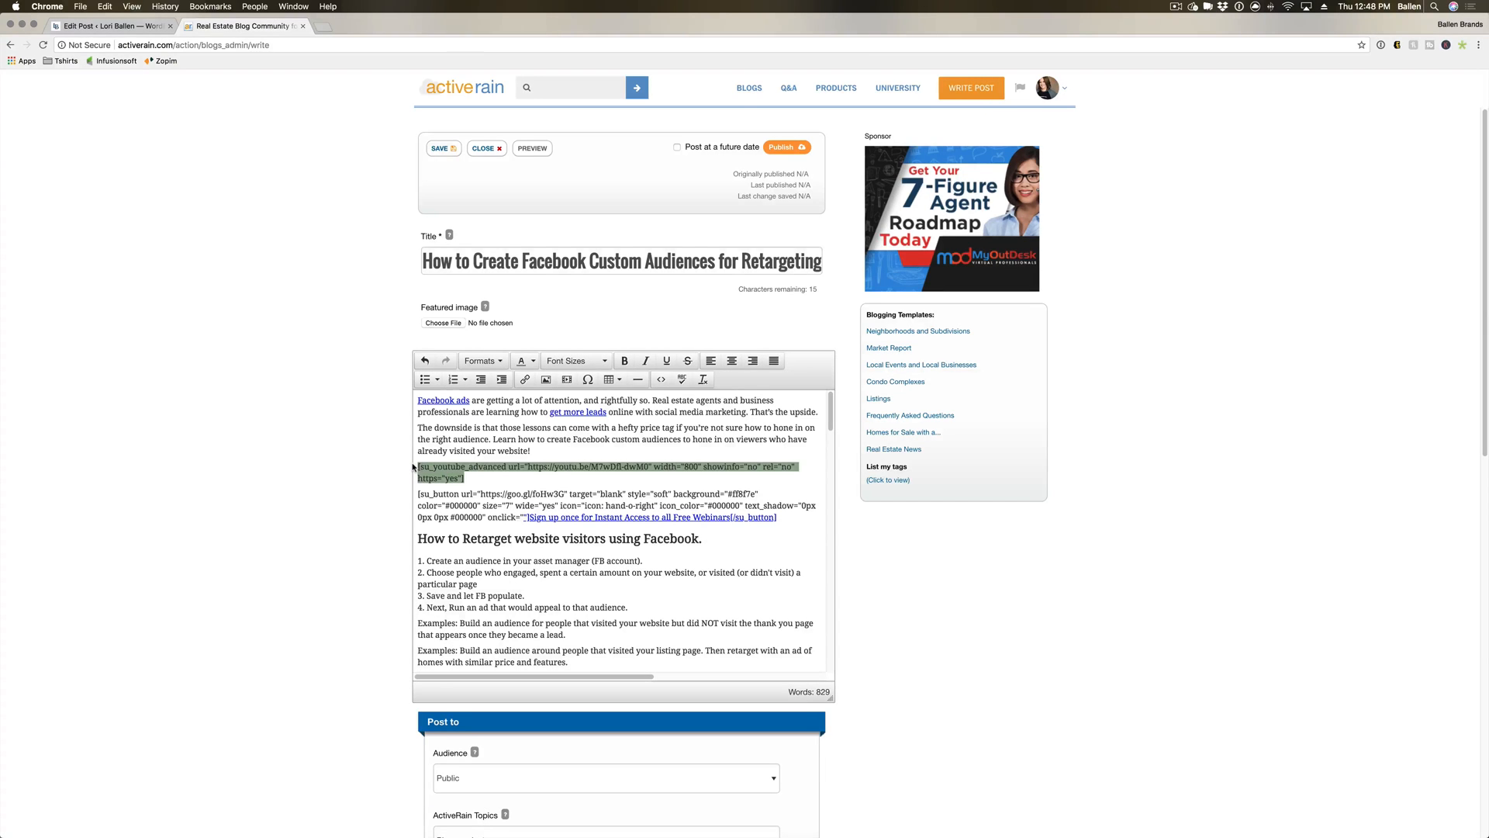
pyautogui.click(488, 466)
pyautogui.moveTo(528, 466); pyautogui.dragTo(647, 466)
pyautogui.press('super+c')
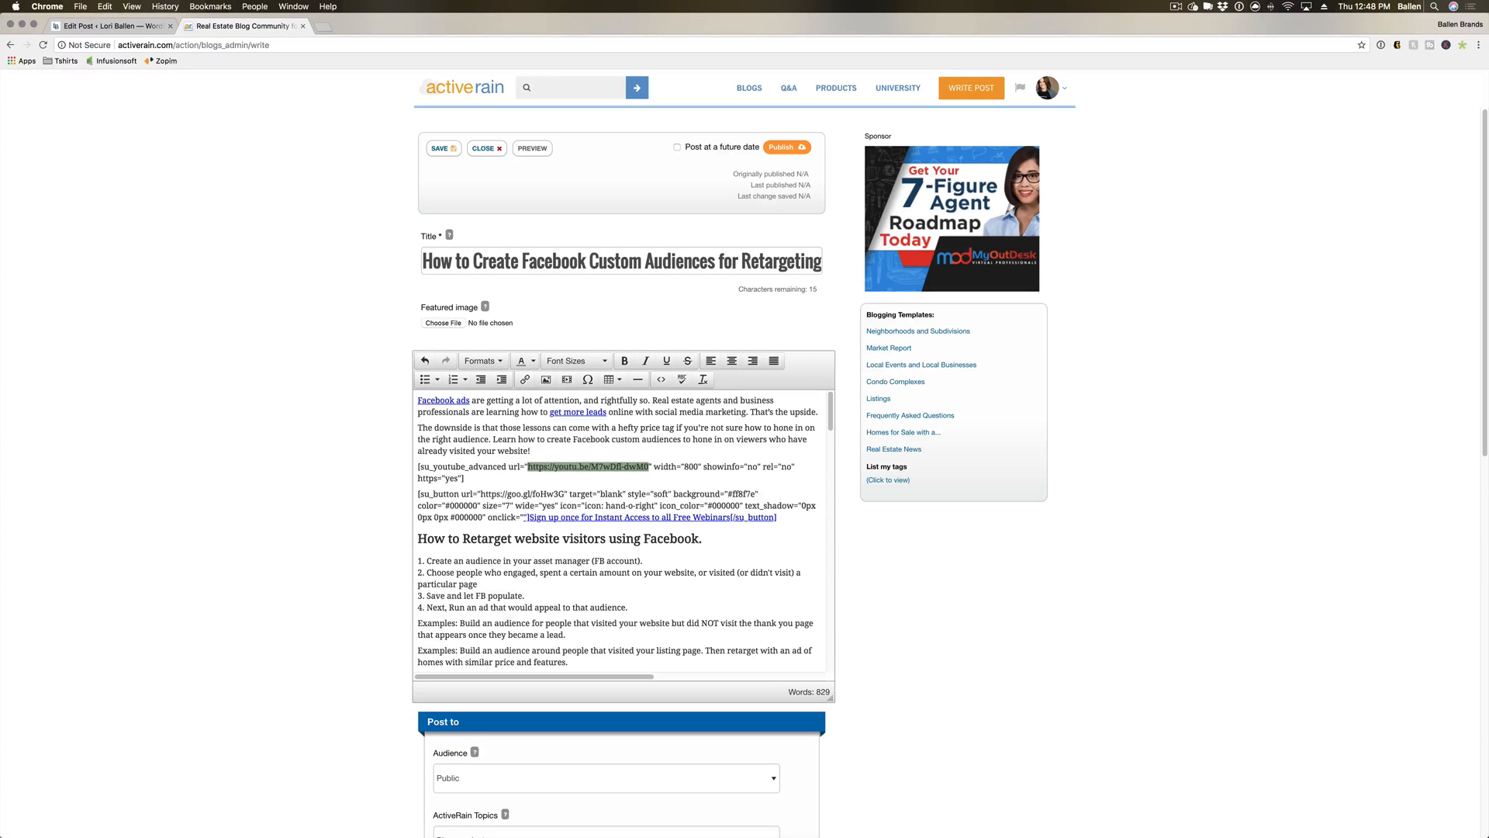
# Replace the su_youtube_advanced shortcode with an embedded video that uses the copied YouTube URL as its source.
pyautogui.click(522, 483)
pyautogui.moveTo(465, 478); pyautogui.dragTo(413, 468)
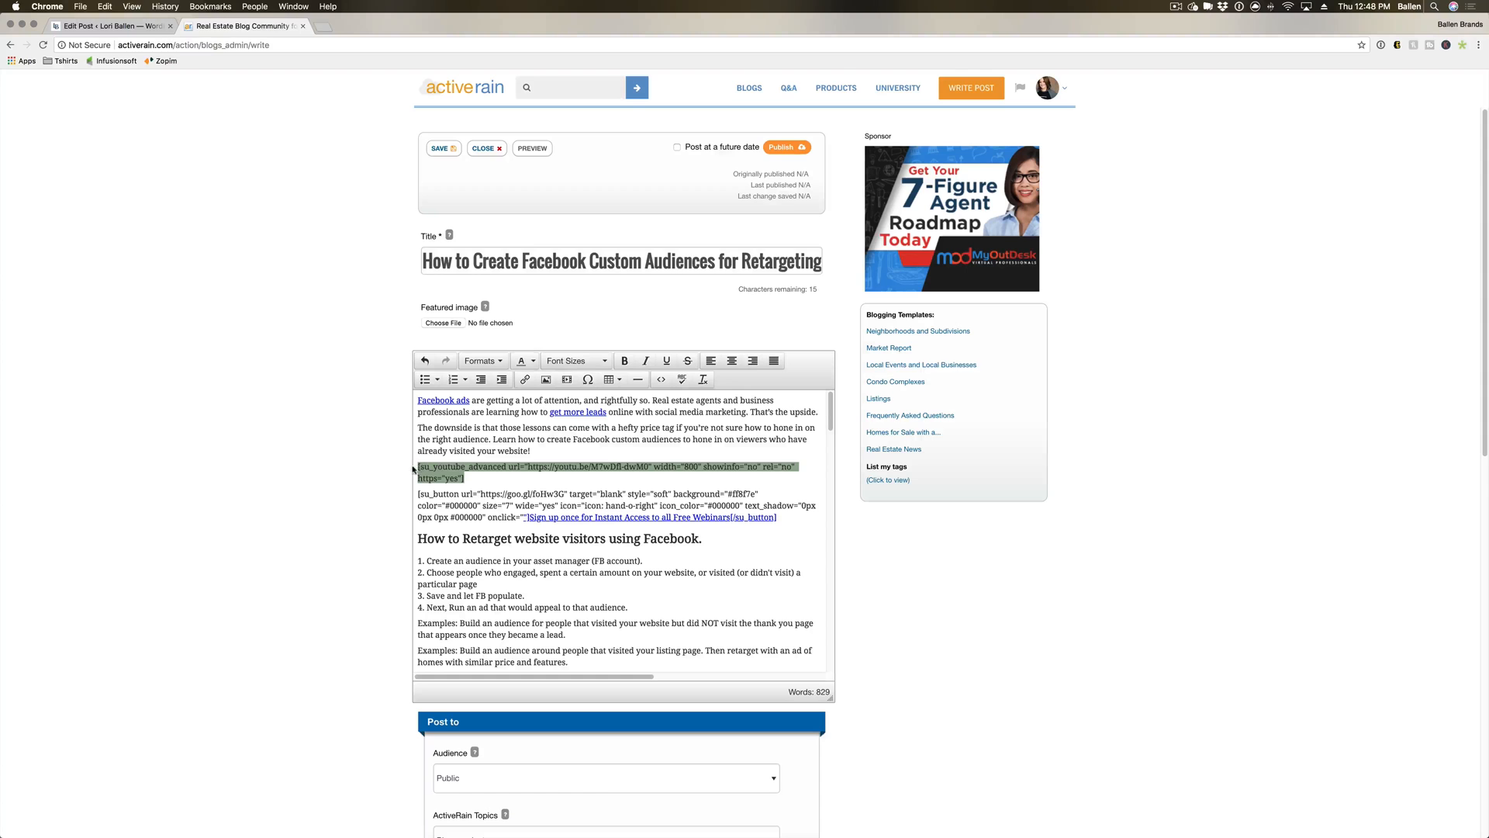
pyautogui.press('BackSpace')
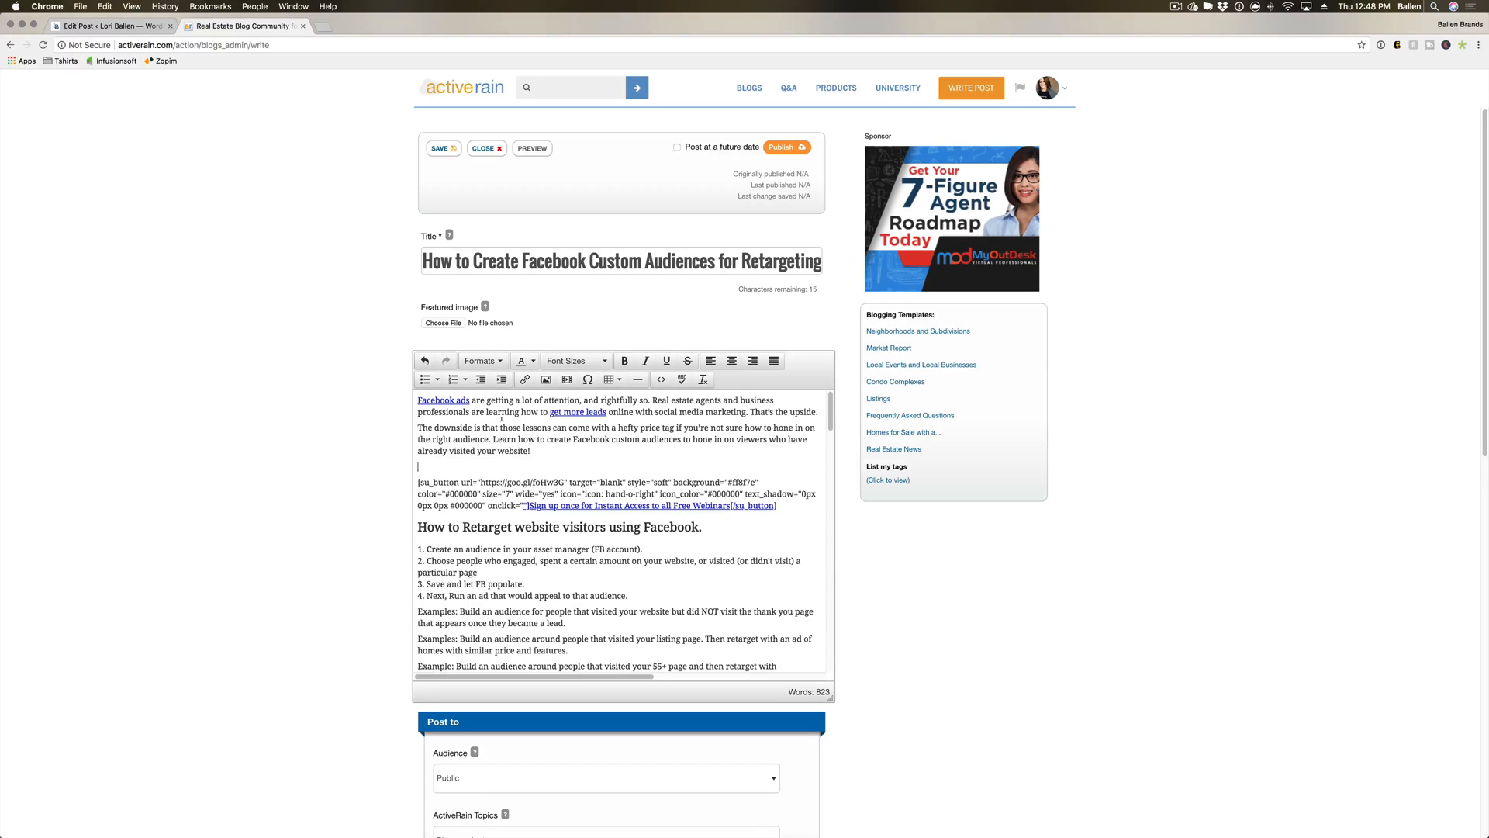
pyautogui.click(567, 379)
pyautogui.press('super+v')
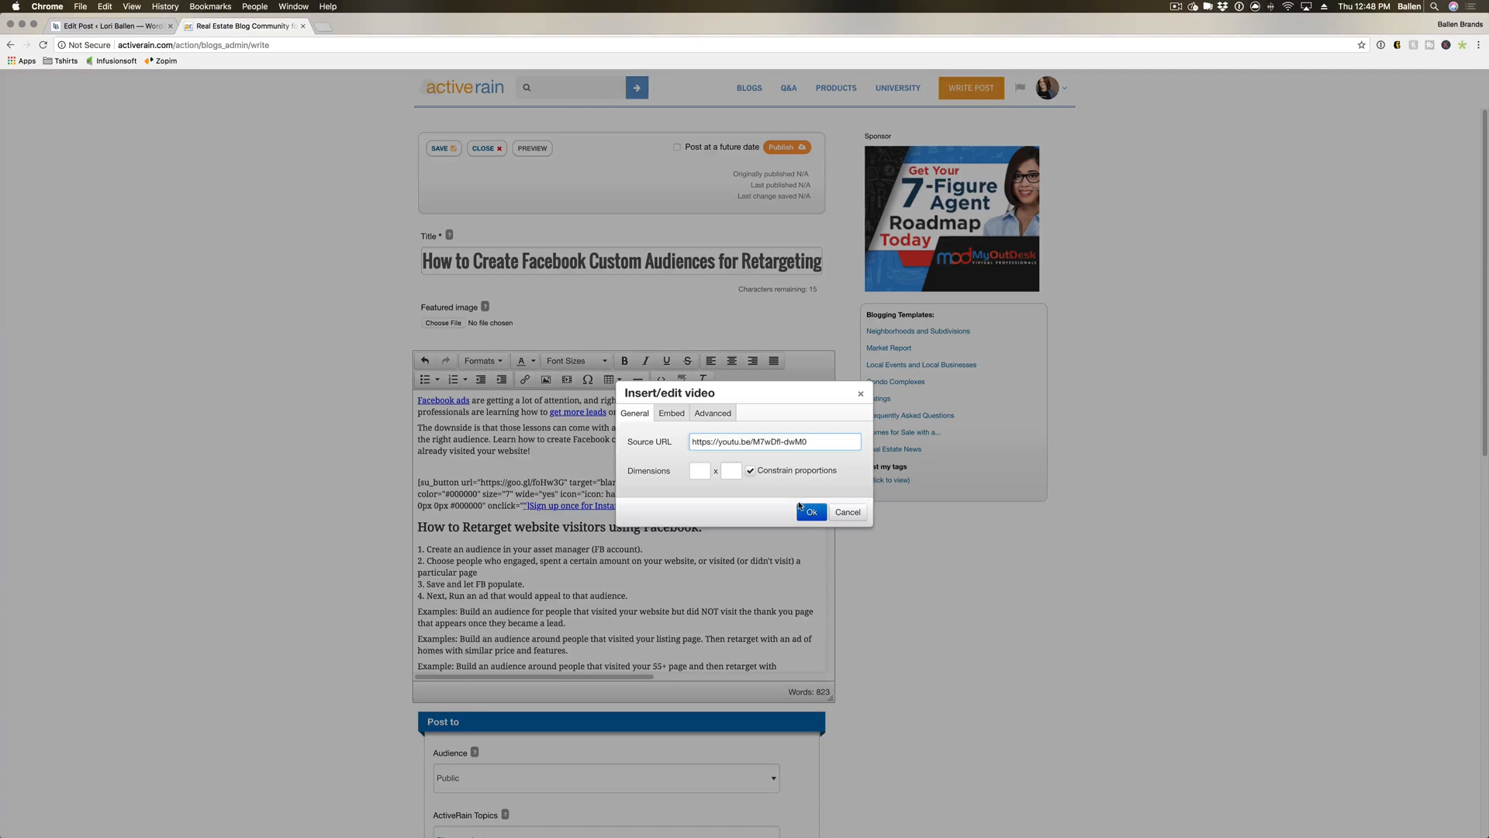
pyautogui.click(809, 514)
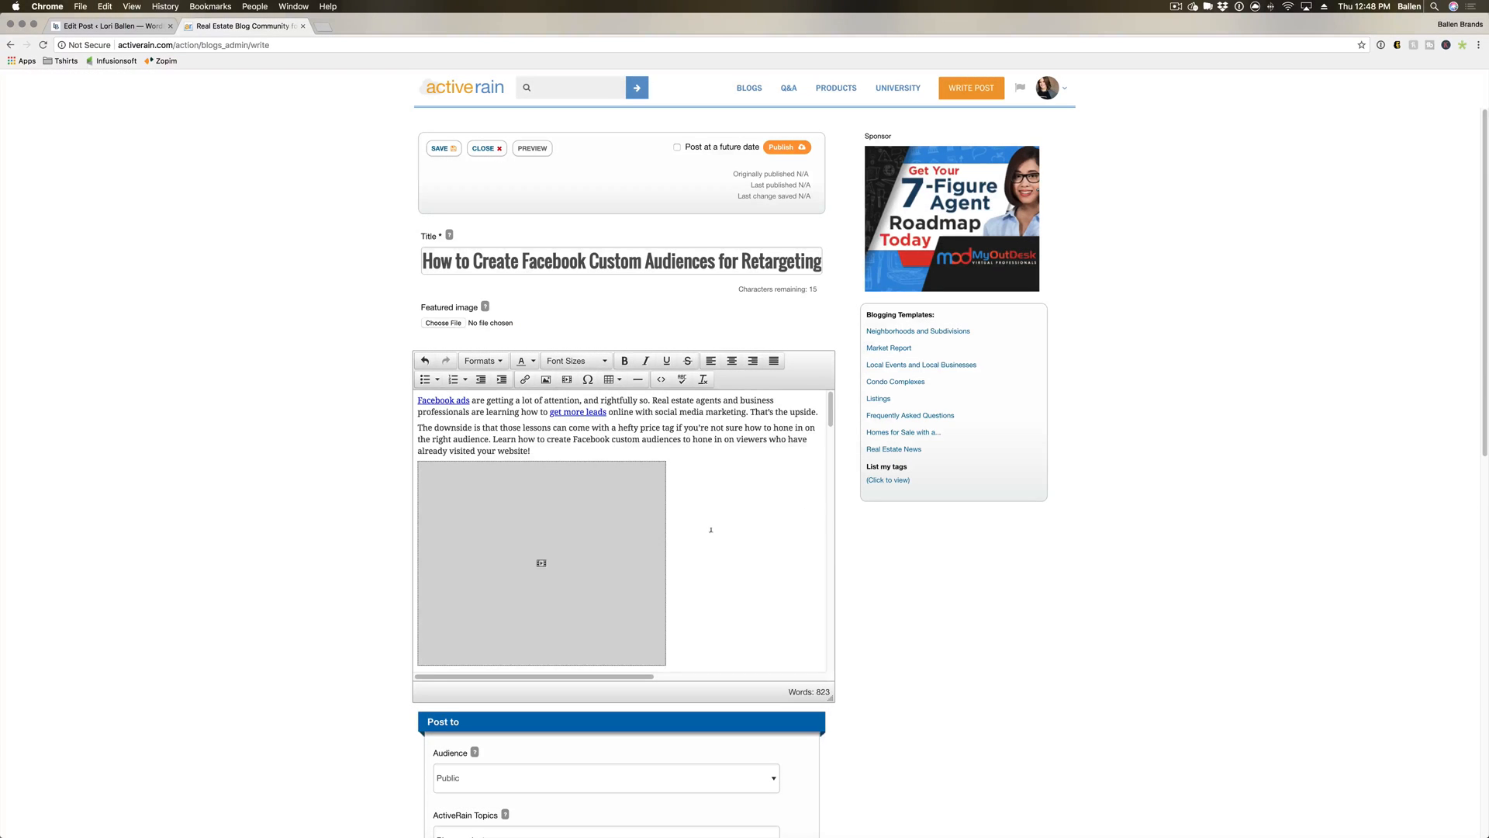
# Delete the opening and closing su_button code around the "Sign up once for Instant Access to all Free Webinars" link.
pyautogui.scroll(-3, 708, 526)
pyautogui.scroll(-1, 709, 529)
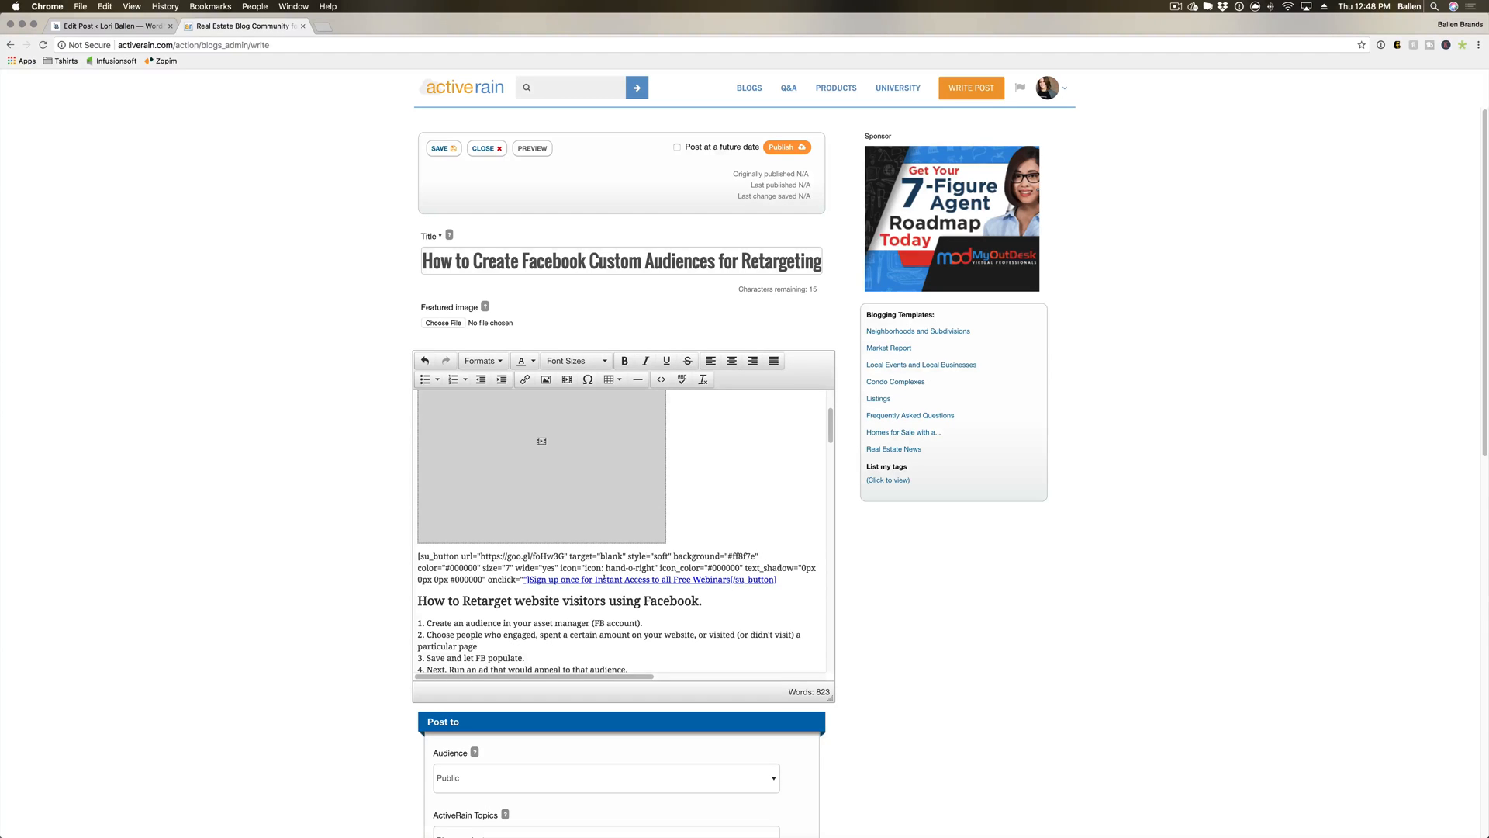
pyautogui.moveTo(529, 579); pyautogui.dragTo(417, 555)
pyautogui.press('BackSpace')
pyautogui.moveTo(665, 556); pyautogui.dragTo(618, 556)
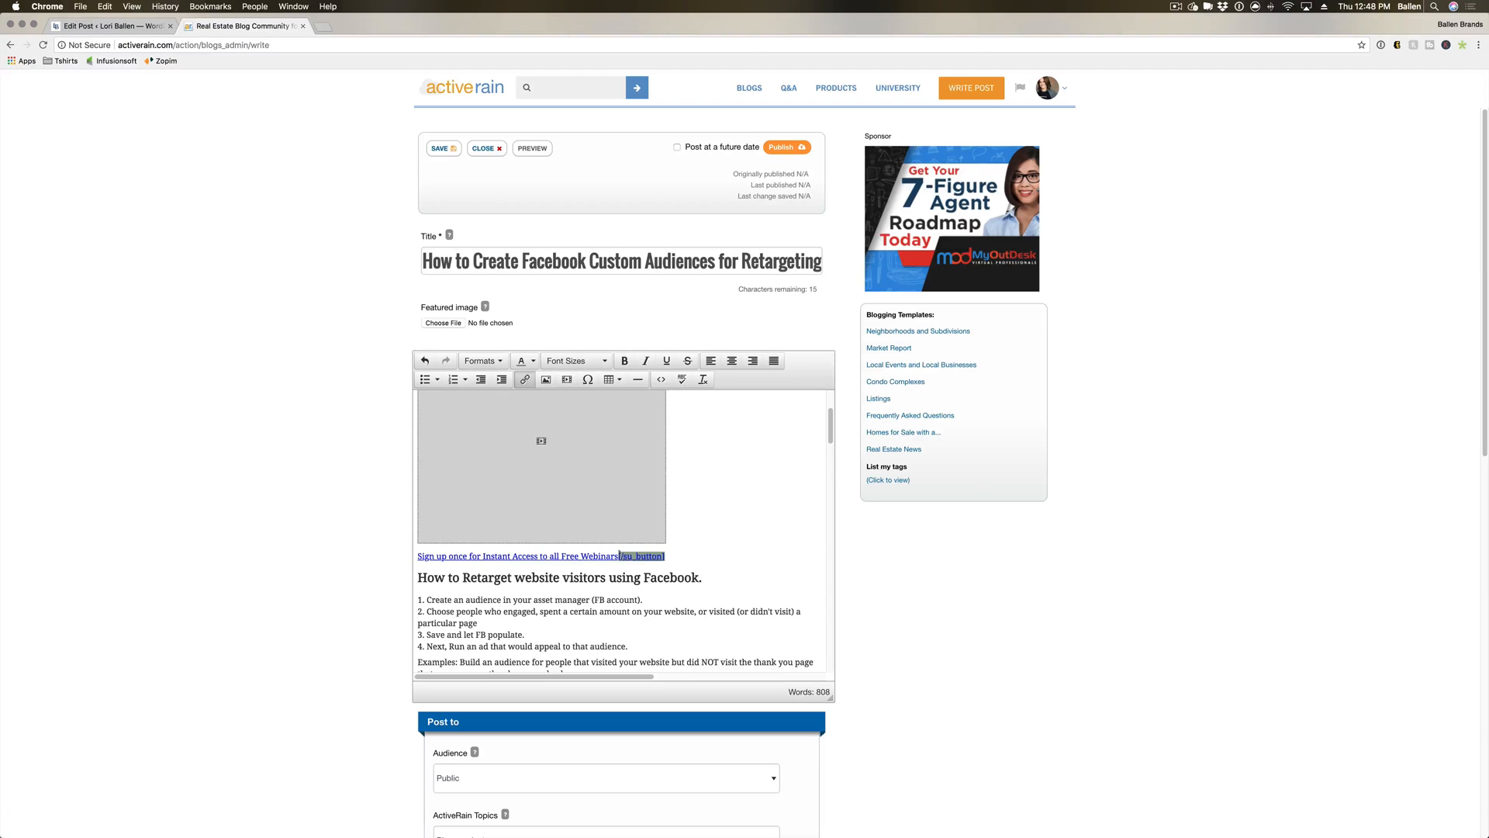
pyautogui.press('BackSpace')
# Check the URL behind the free webinars sign-up link without changing it.
pyautogui.click(524, 380)
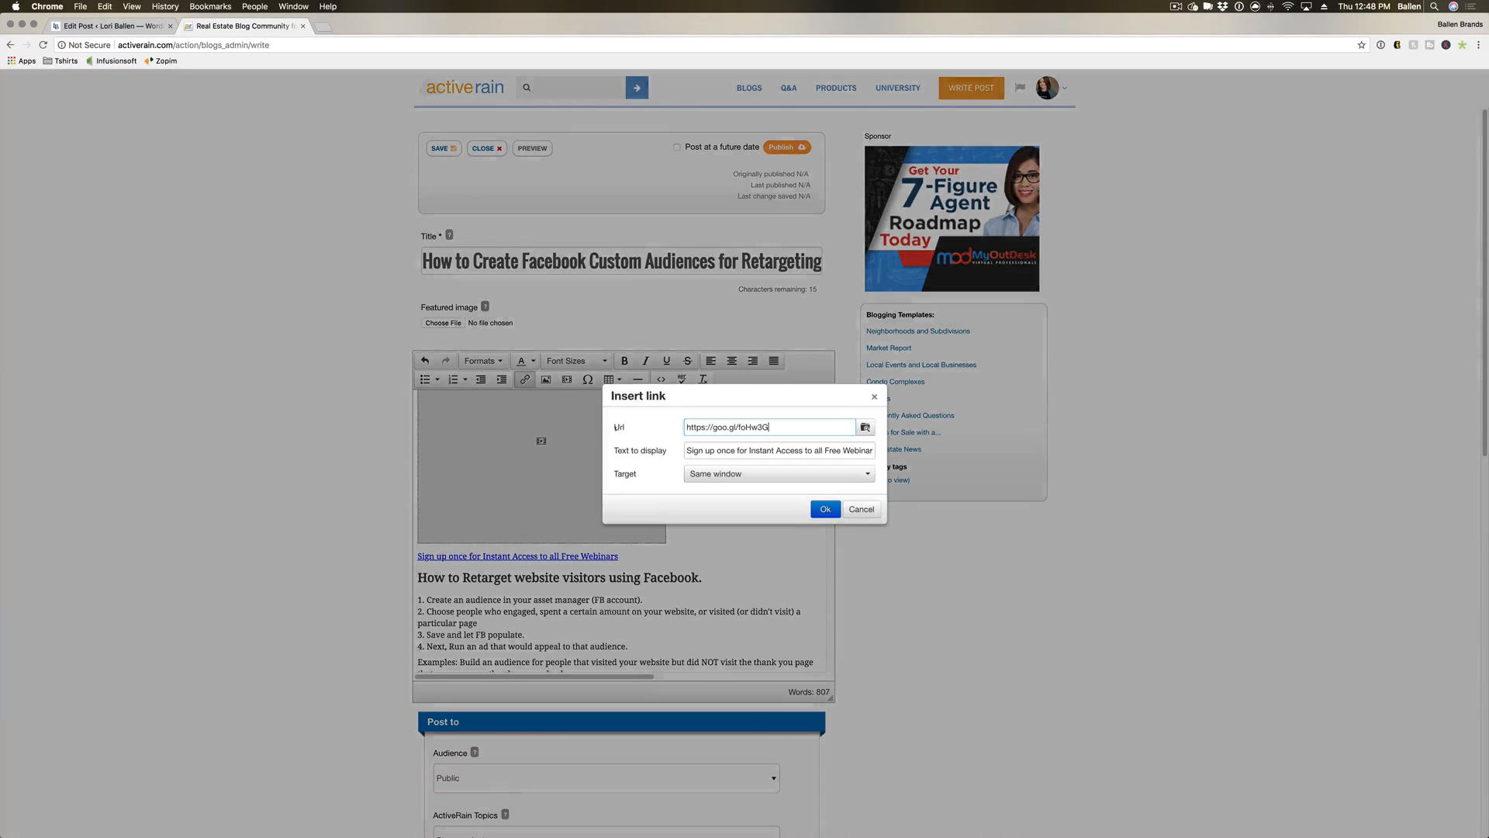
pyautogui.press('super+a')
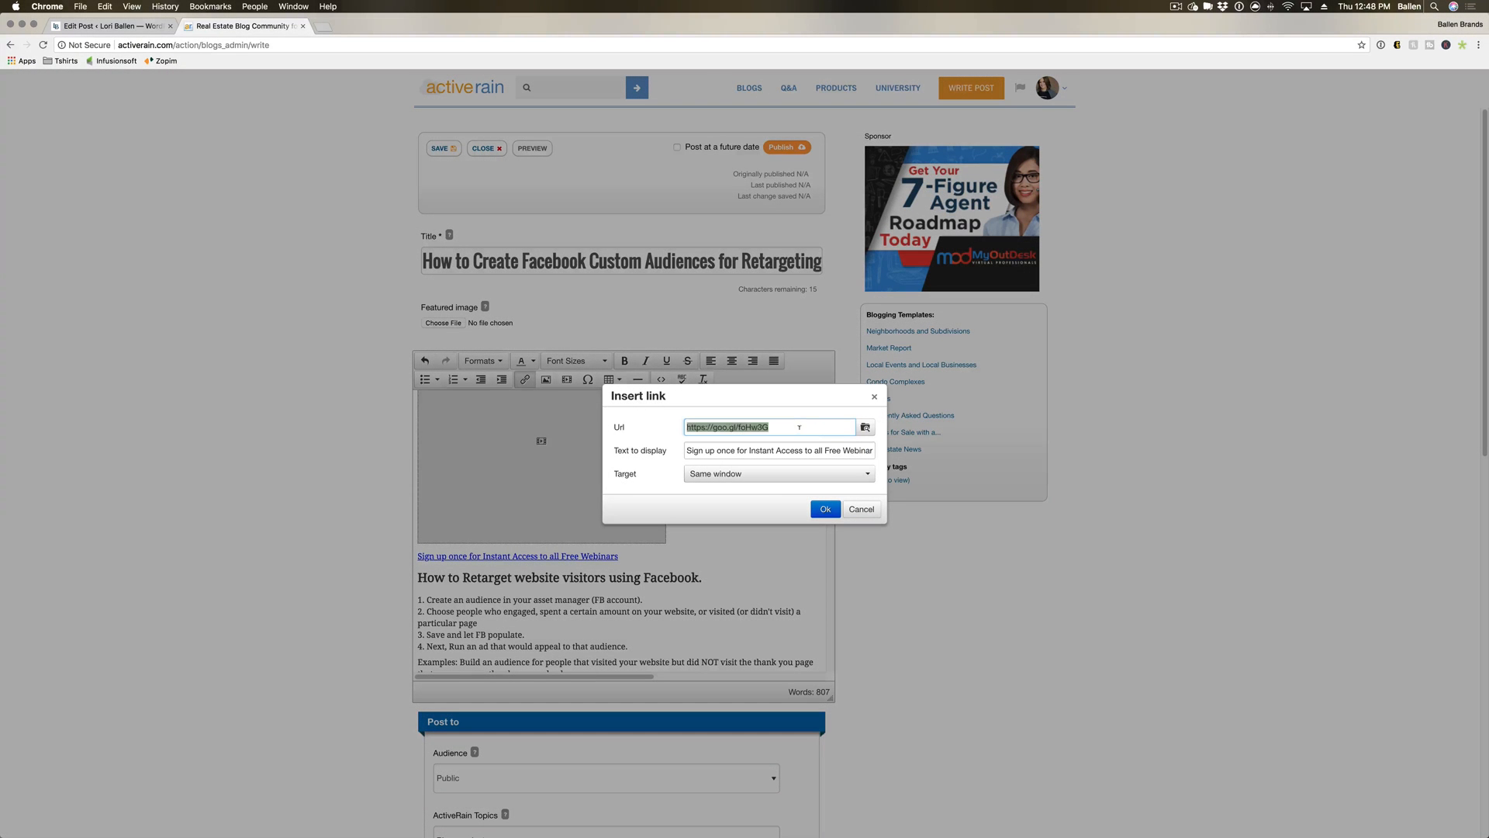
pyautogui.click(861, 509)
# Delete the [su_divider] shortcode above the "Sample Ad" heading.
pyautogui.scroll(-3, 706, 548)
pyautogui.scroll(-10, 706, 548)
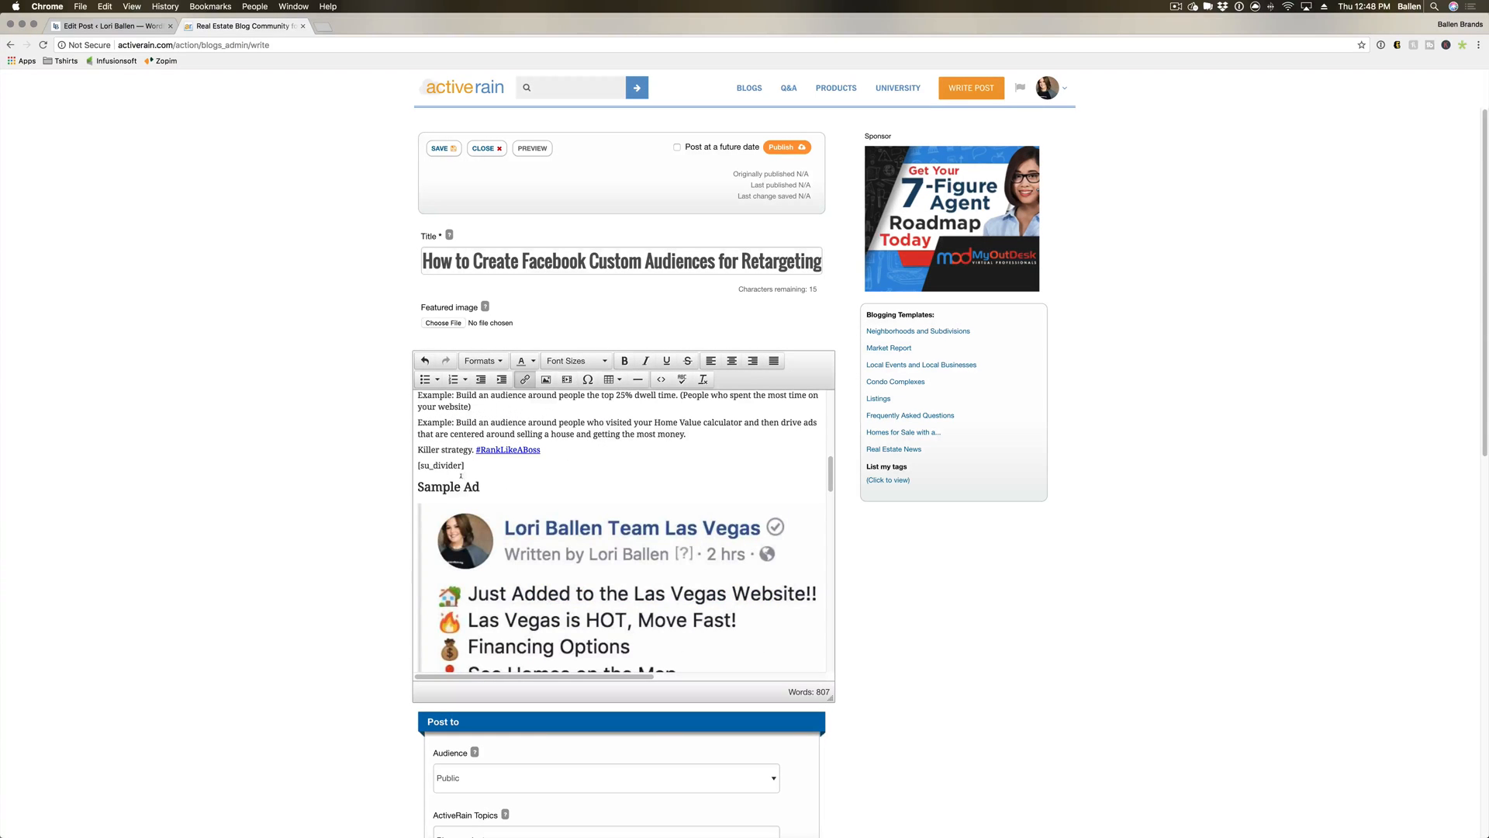
pyautogui.tripleClick(443, 463)
pyautogui.press('BackSpace')
# Add a blank line between the free webinars sign-up link and the "How to Retarget website visitors using Facebook" heading.
pyautogui.scroll(8, 603, 501)
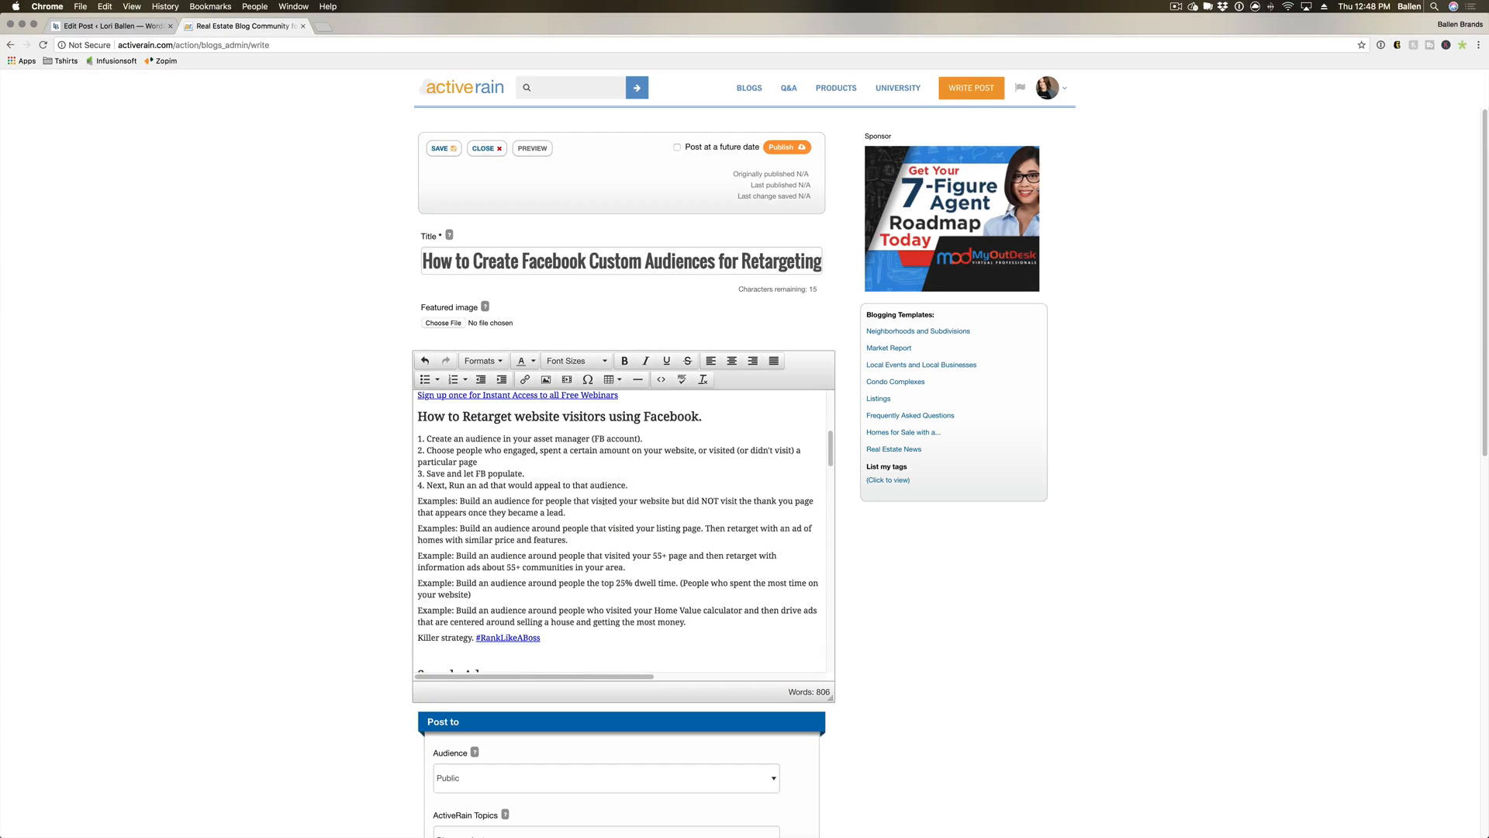
pyautogui.scroll(-6, 602, 500)
pyautogui.scroll(8, 627, 463)
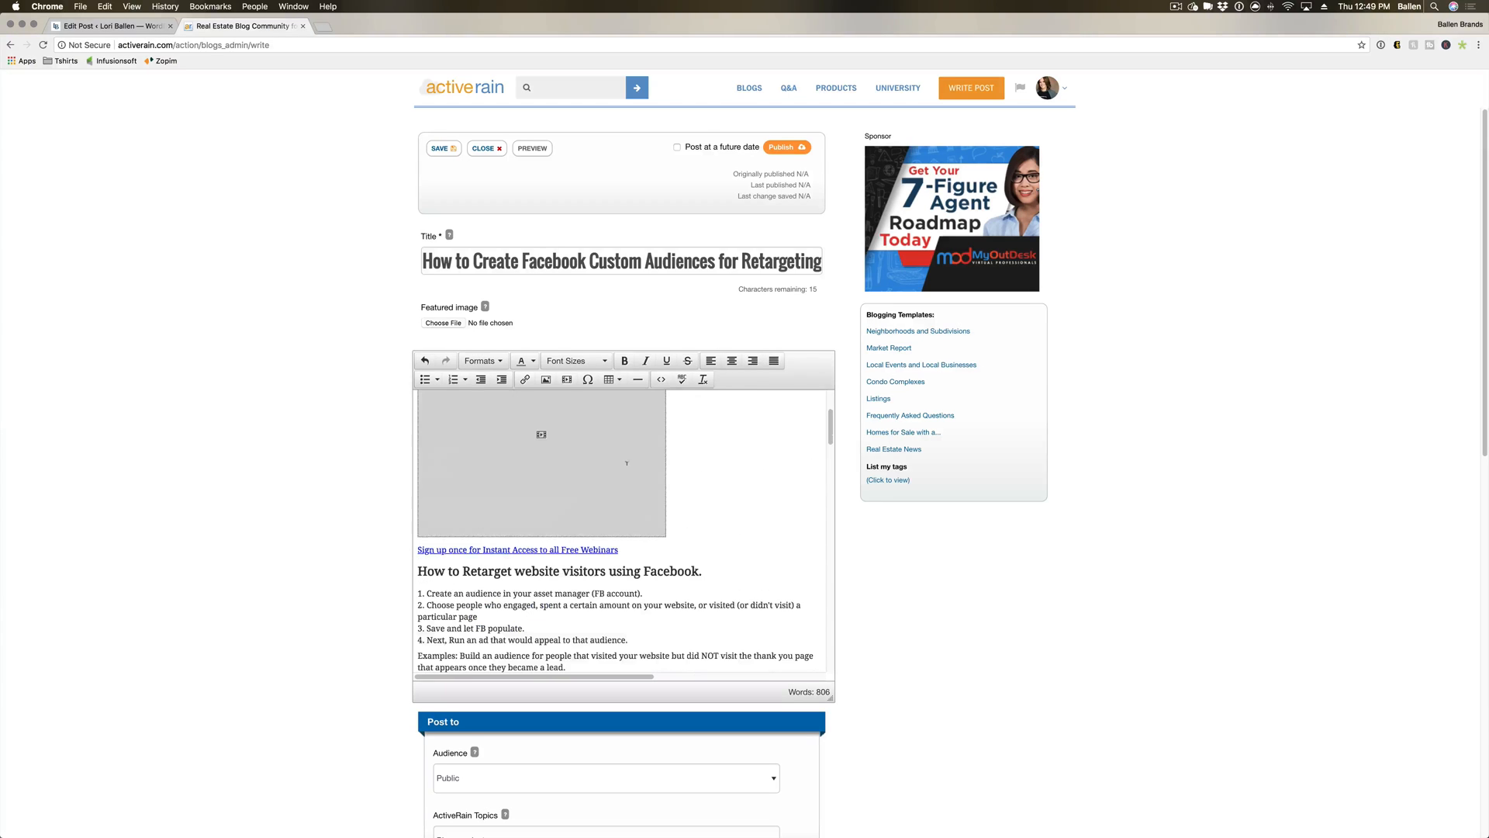
pyautogui.click(638, 543)
pyautogui.press('Return')
pyautogui.scroll(-3, 638, 544)
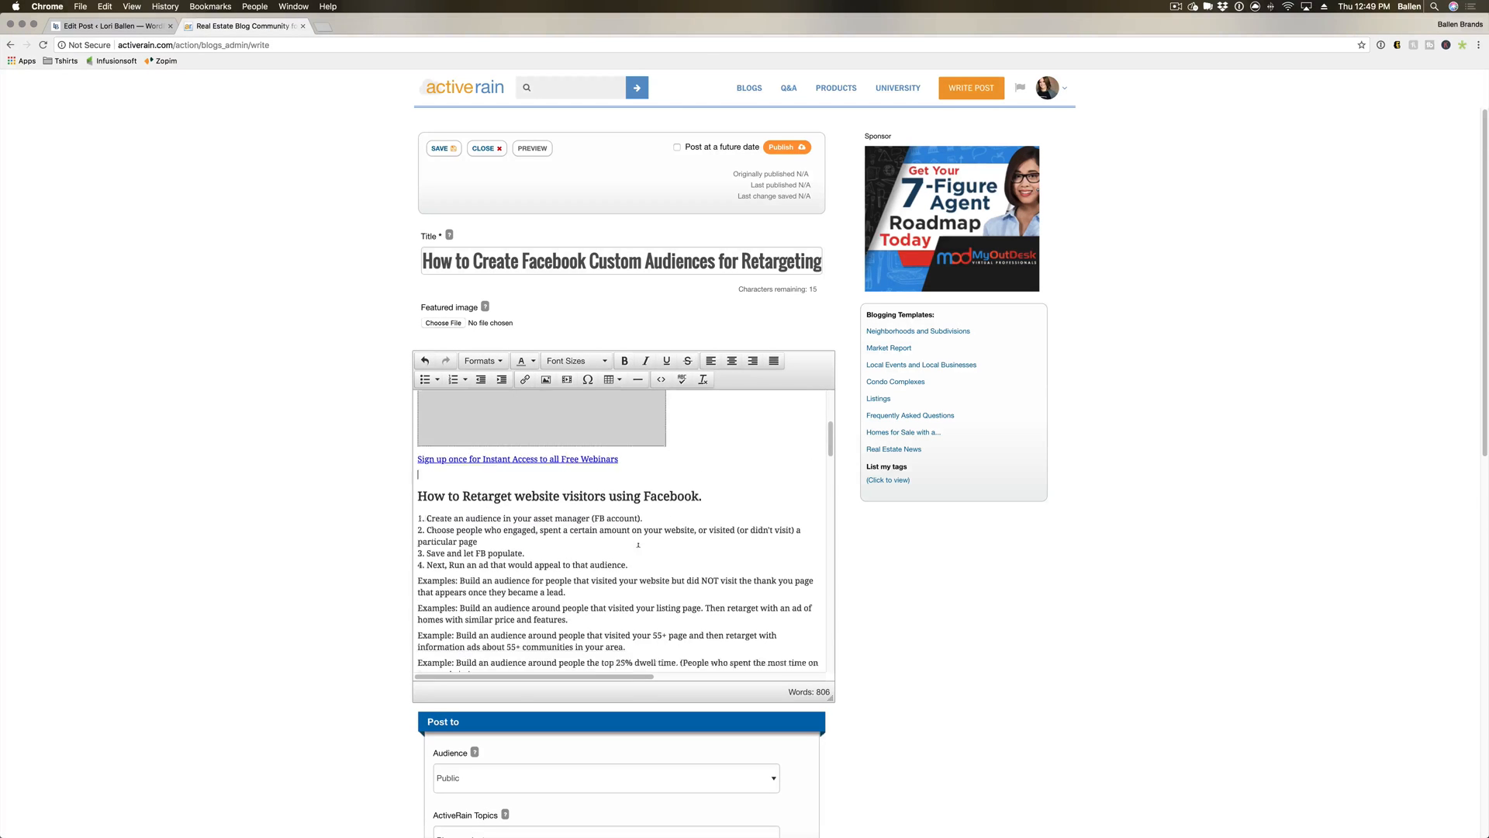
# Delete the [su_divider] shortcode between the sample ad image and the "Facebook Pixel" heading.
pyautogui.scroll(-10, 638, 544)
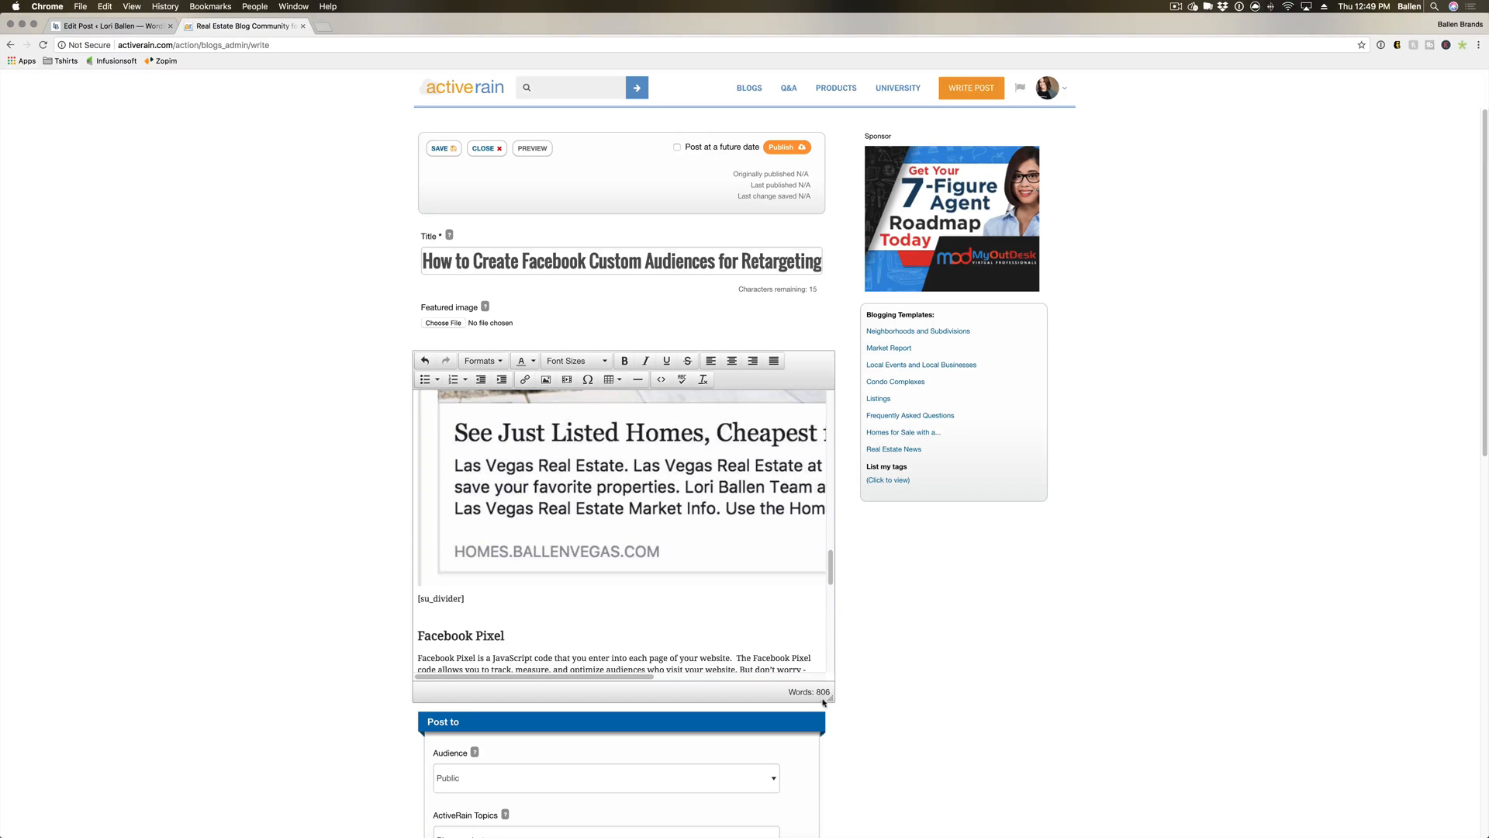
pyautogui.scroll(5, 620, 530)
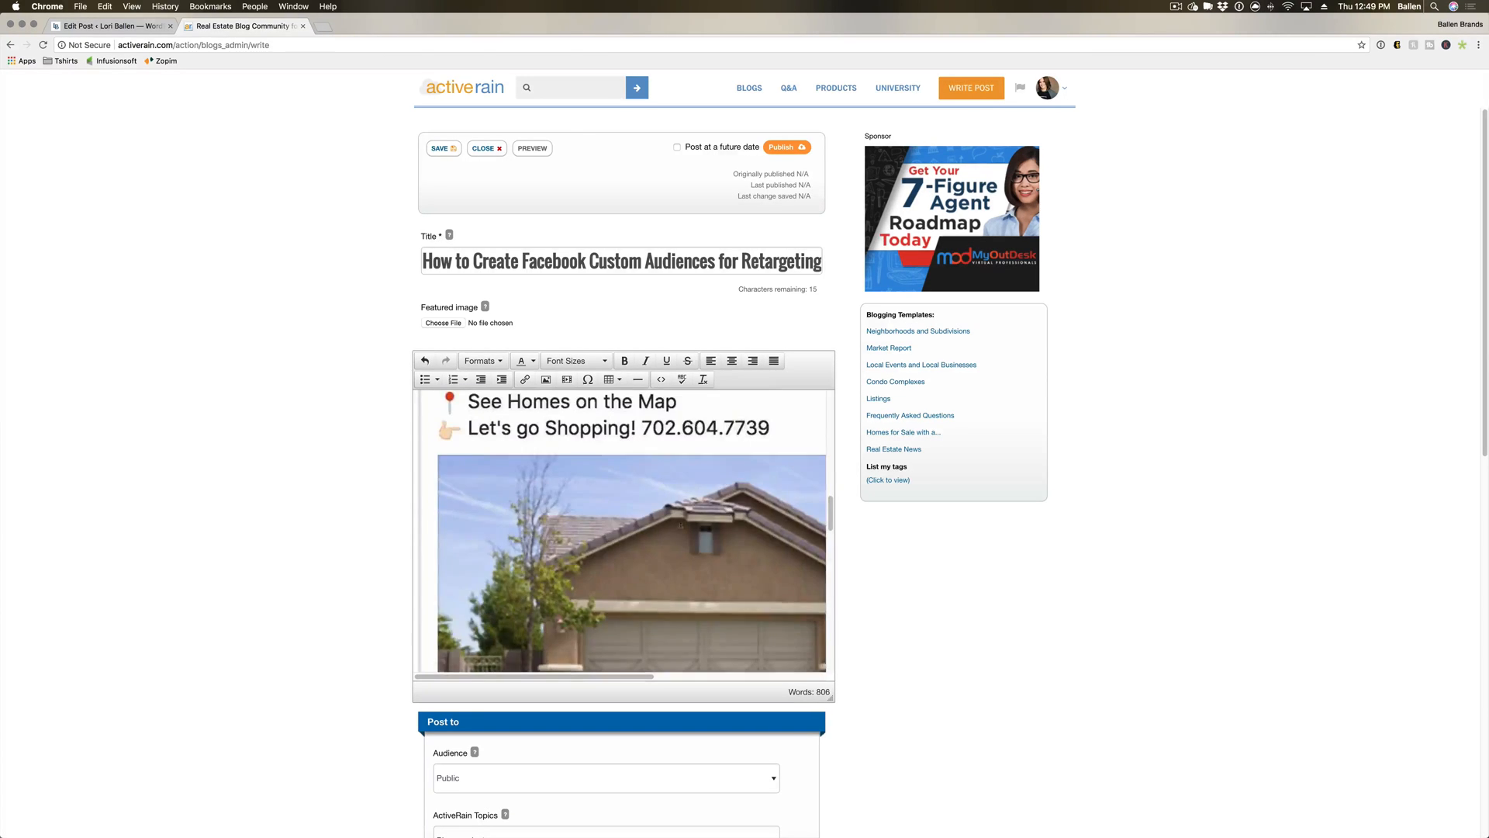
pyautogui.scroll(2, 541, 530)
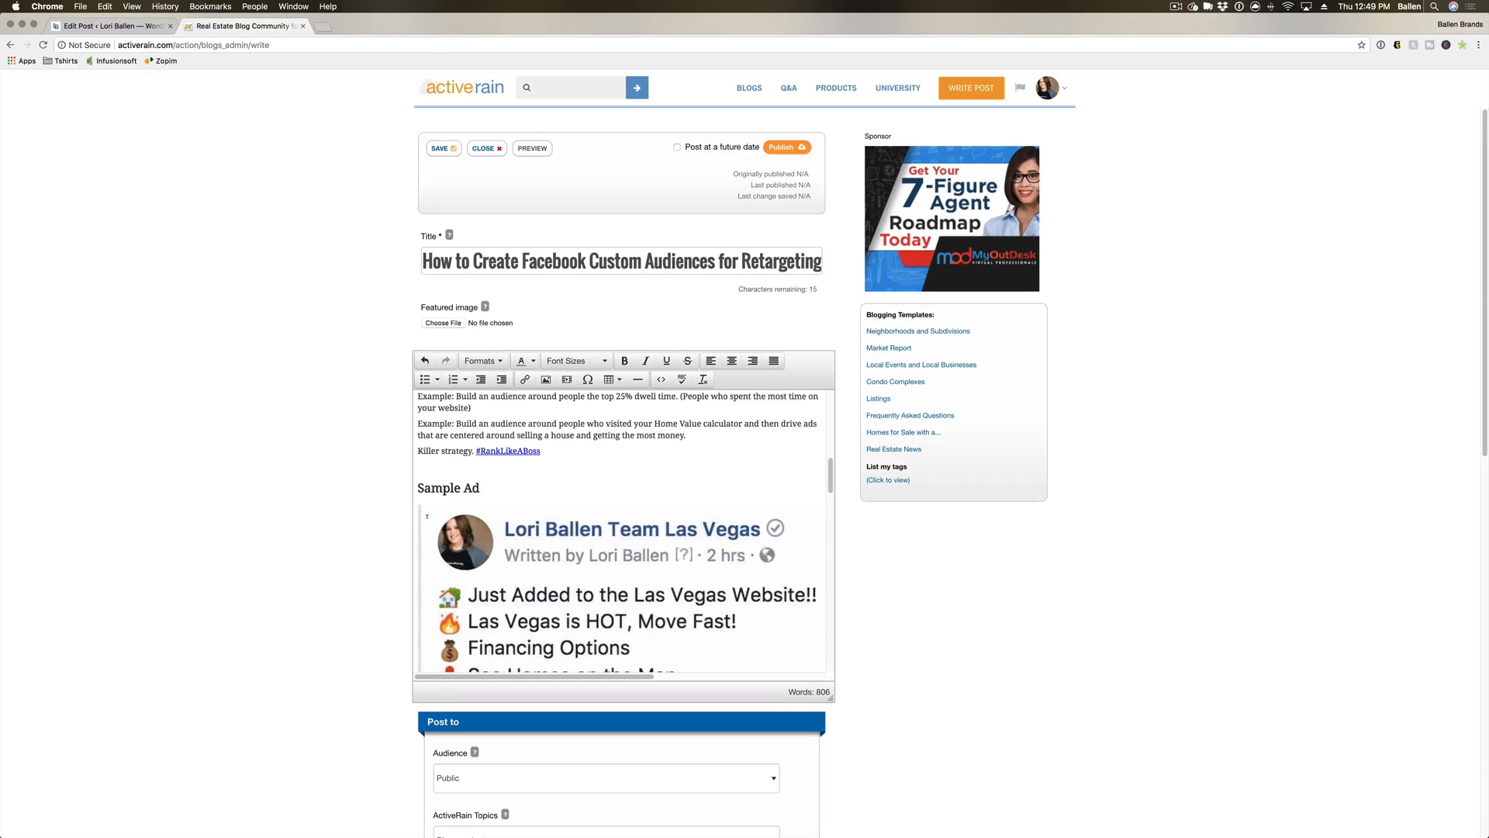
pyautogui.scroll(-5, 500, 512)
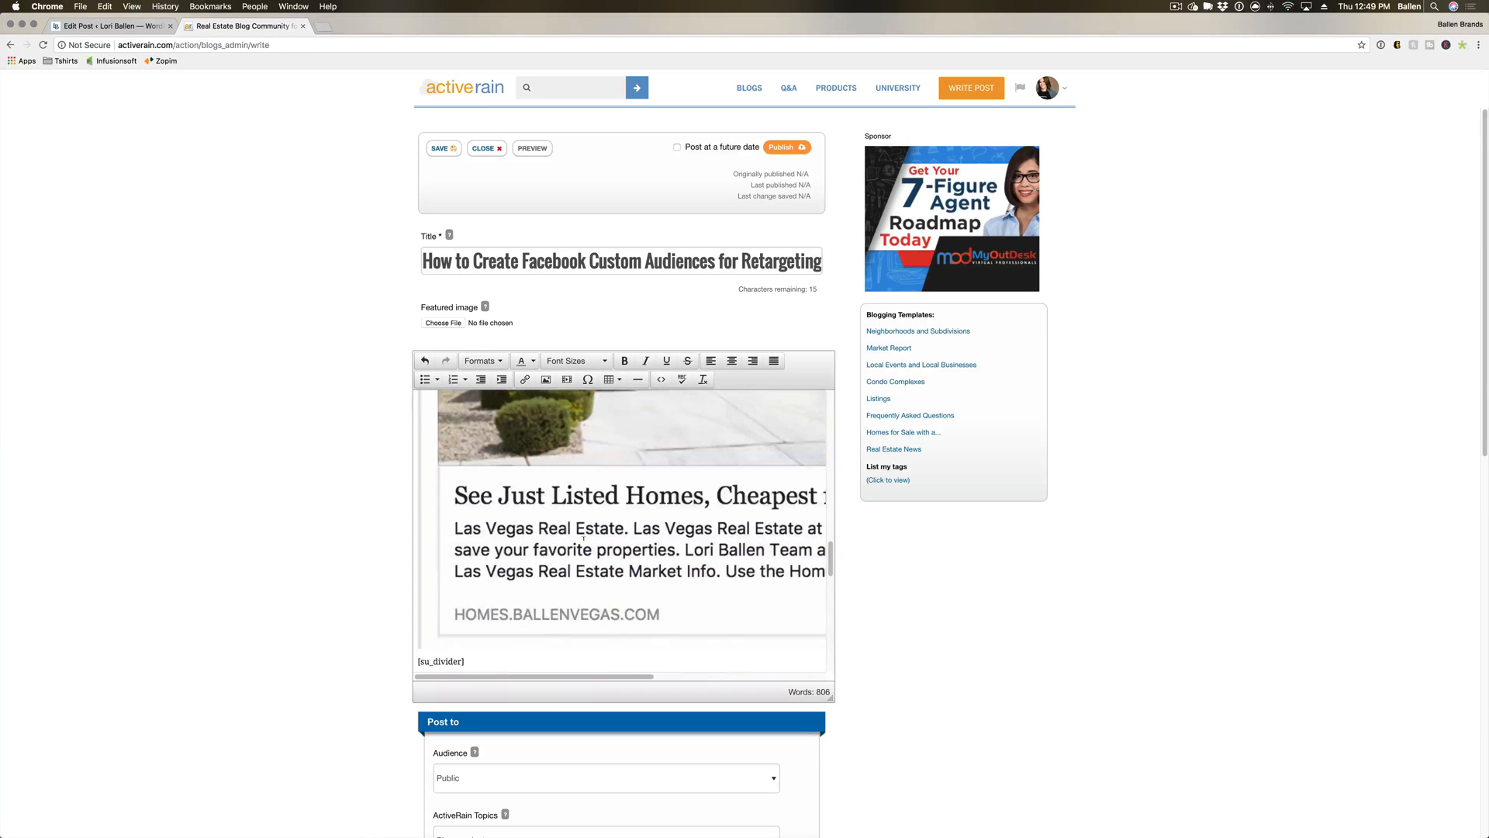
pyautogui.scroll(-1, 475, 650)
pyautogui.moveTo(465, 641); pyautogui.dragTo(416, 643)
pyautogui.press('BackSpace')
# Delete the [su_divider] shortcodes above the "Examples of Facebook Custom Audiences" and "Summing it Up" headings.
pyautogui.scroll(-5, 535, 621)
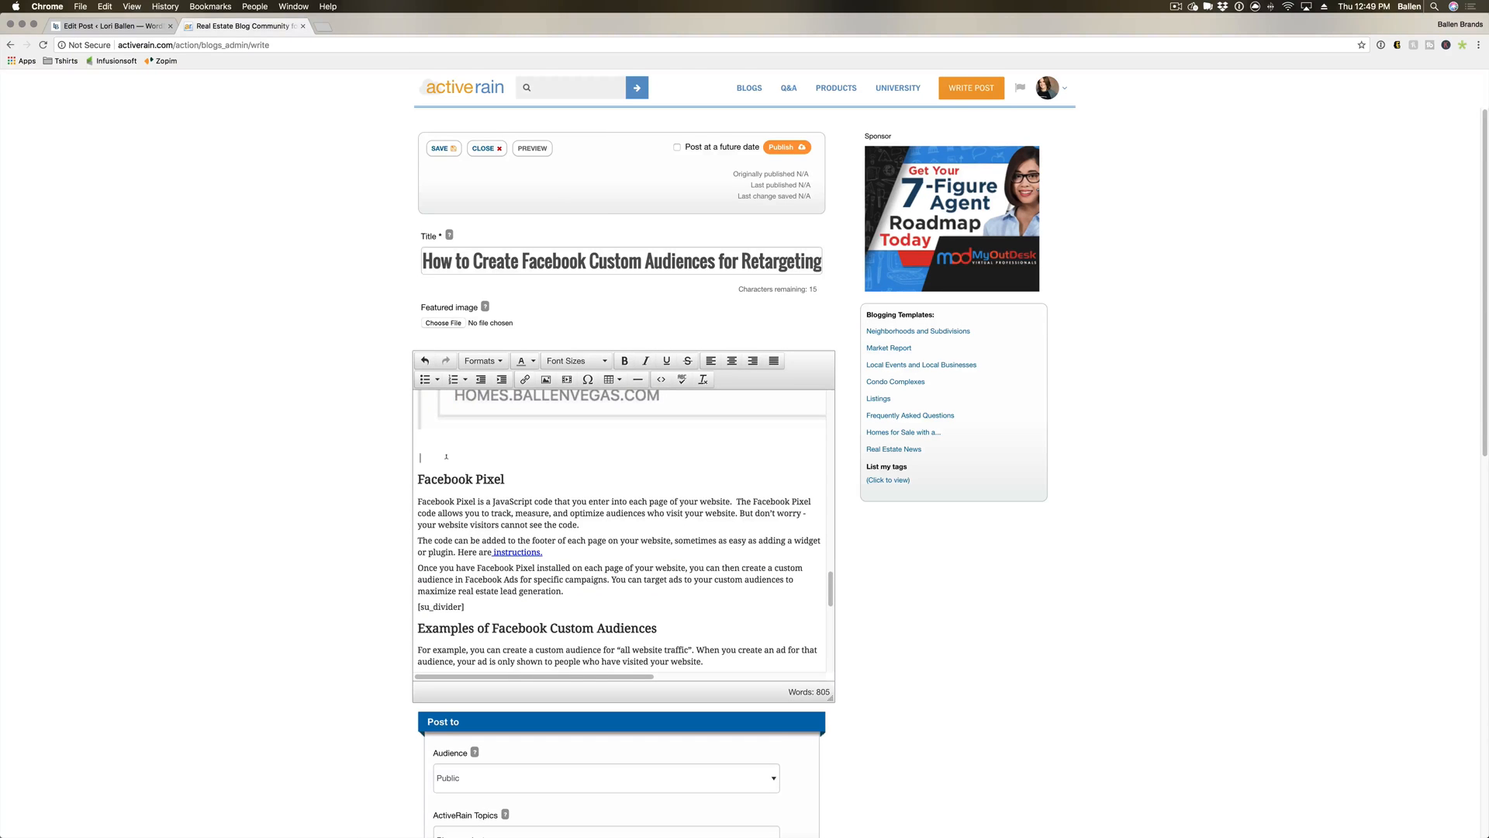
pyautogui.scroll(-3, 494, 498)
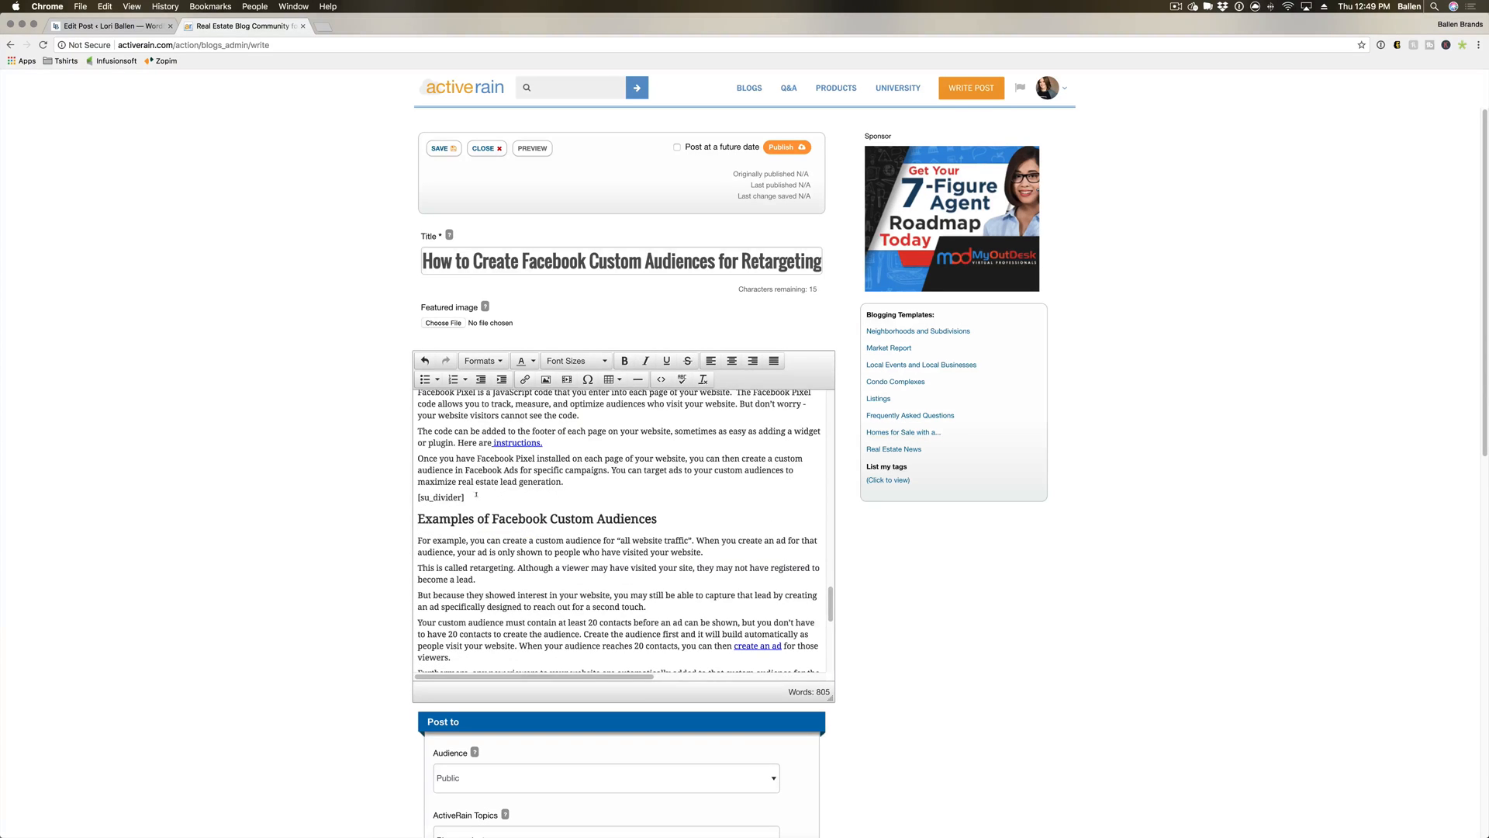
pyautogui.moveTo(477, 494); pyautogui.dragTo(416, 497)
pyautogui.press('BackSpace')
pyautogui.scroll(-2, 522, 521)
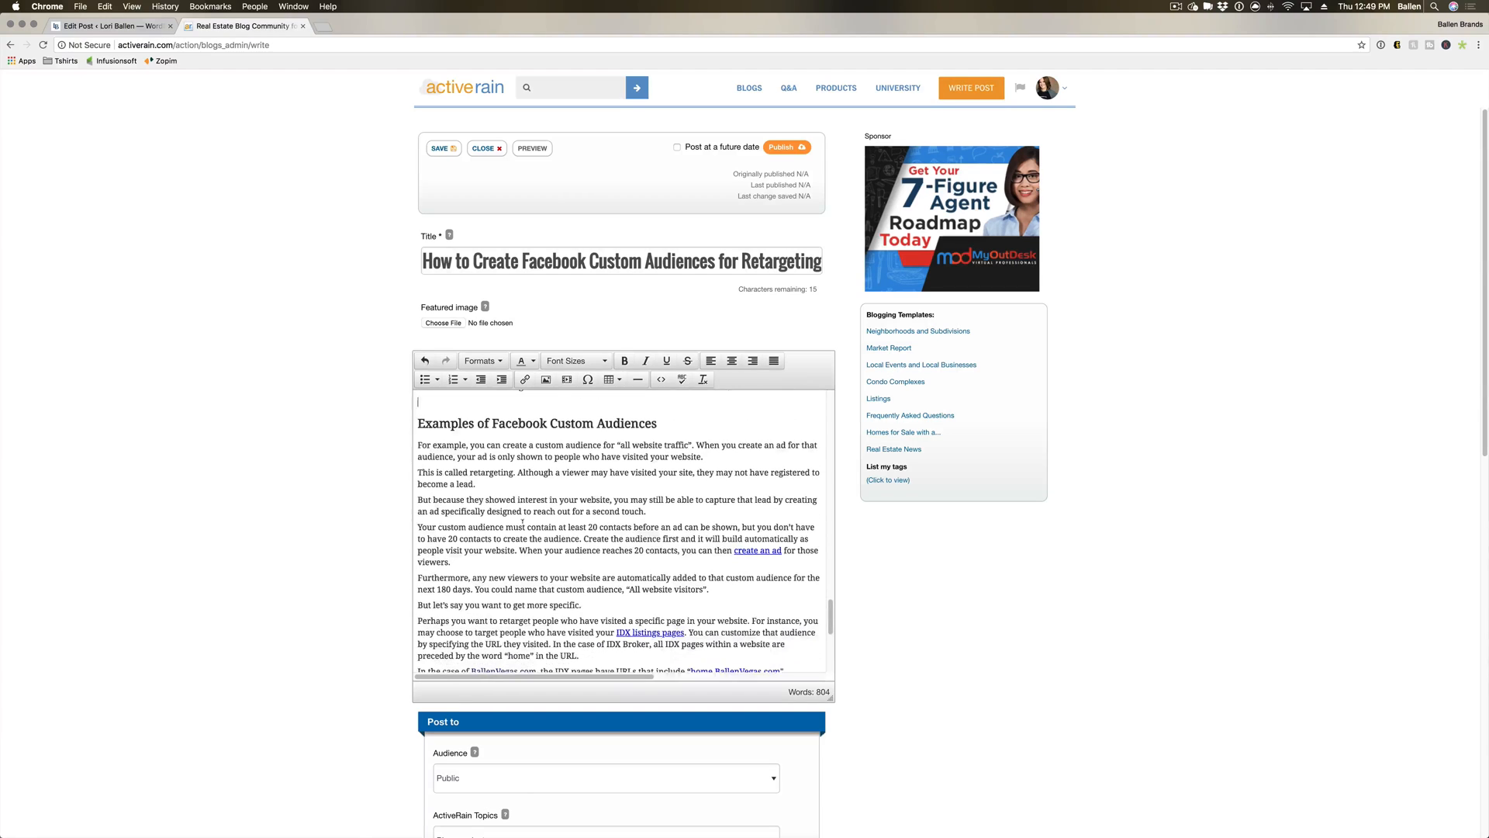
pyautogui.scroll(-3, 522, 522)
pyautogui.moveTo(476, 622); pyautogui.dragTo(417, 626)
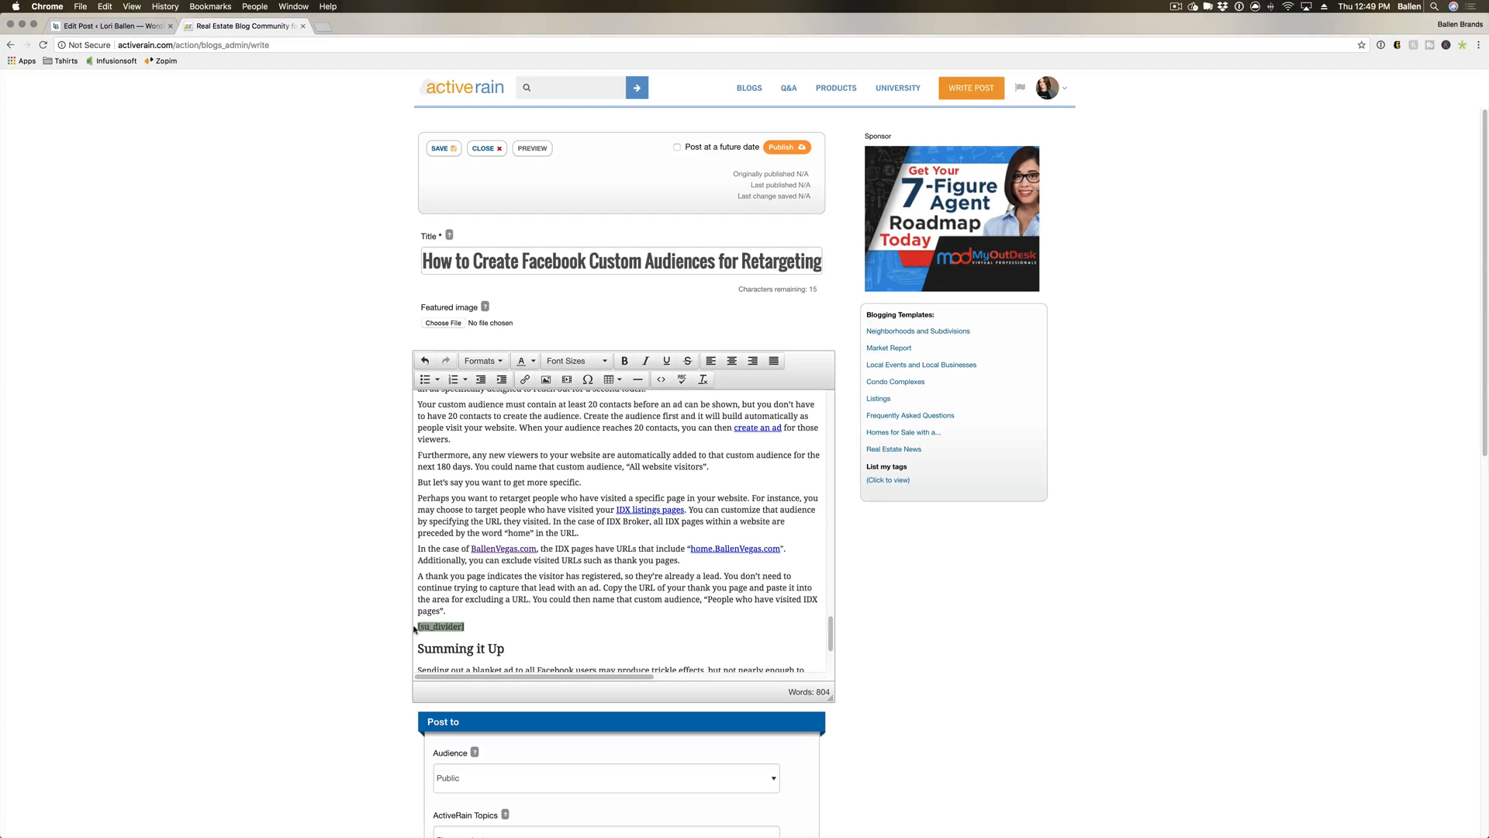
pyautogui.press('BackSpace')
# Delete the su_posts template shortcode at the end of the article.
pyautogui.scroll(-5, 559, 592)
pyautogui.moveTo(773, 530); pyautogui.dragTo(411, 518)
pyautogui.press('BackSpace')
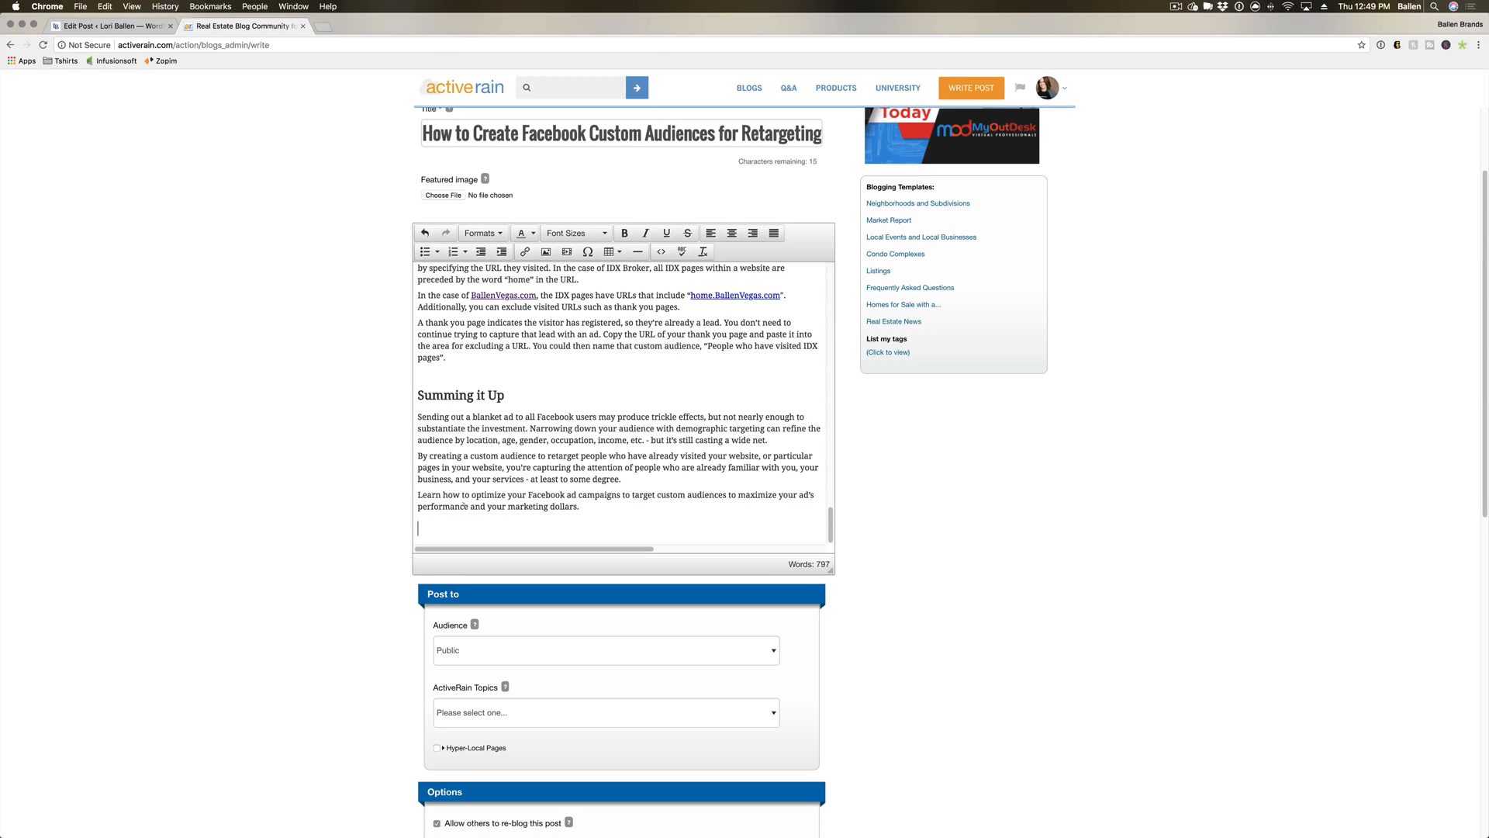
pyautogui.scroll(4, 828, 488)
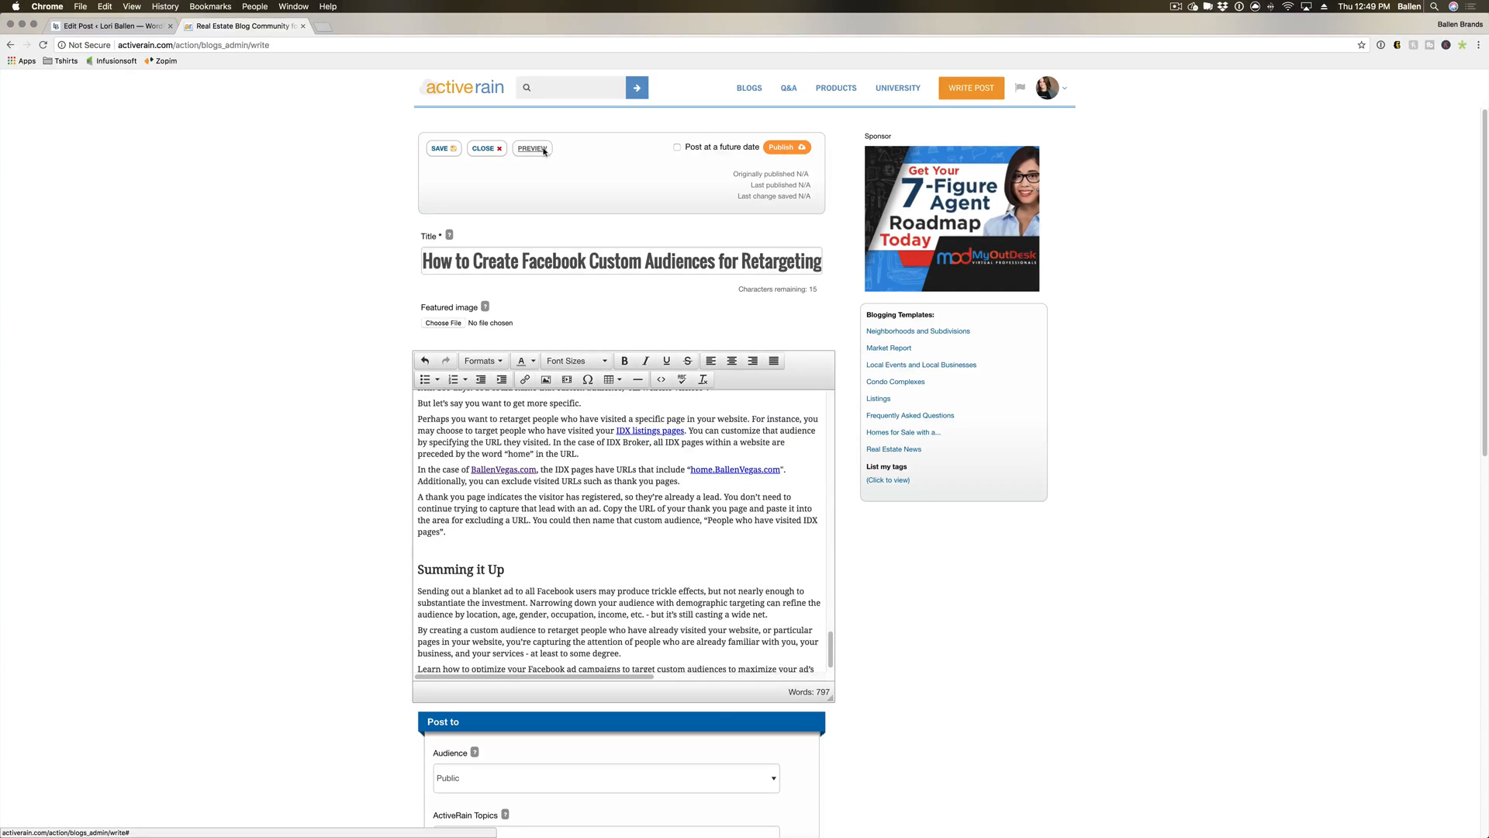
# Save the draft of the Facebook custom audiences post and open its preview.
pyautogui.click(444, 152)
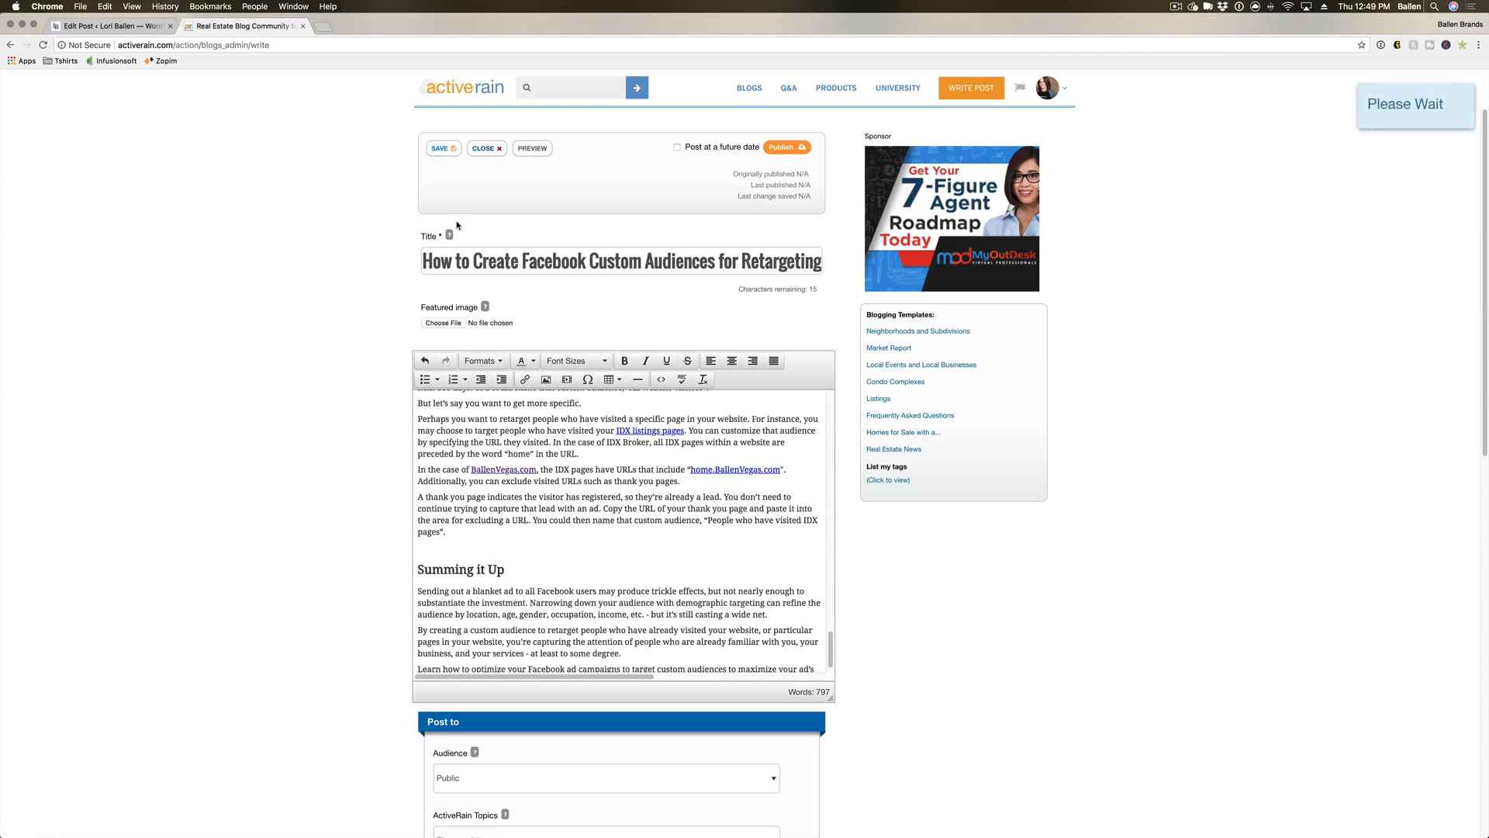
pyautogui.click(532, 148)
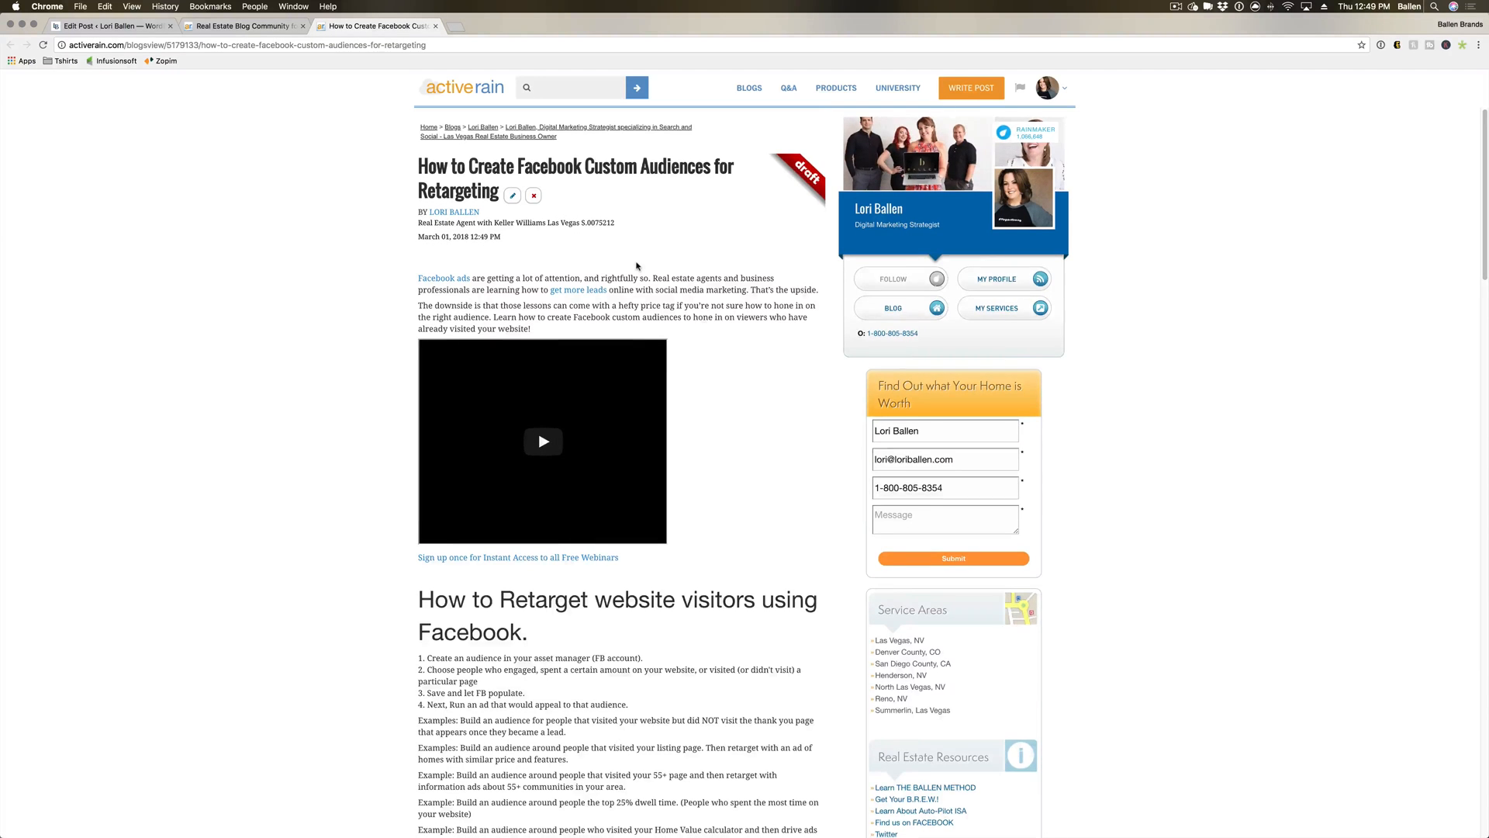
# Examine the previewed draft from the introduction and embedded video down to the Summing it Up section, including a try at playing the video.
pyautogui.scroll(-2, 635, 265)
pyautogui.moveTo(538, 261); pyautogui.dragTo(401, 211)
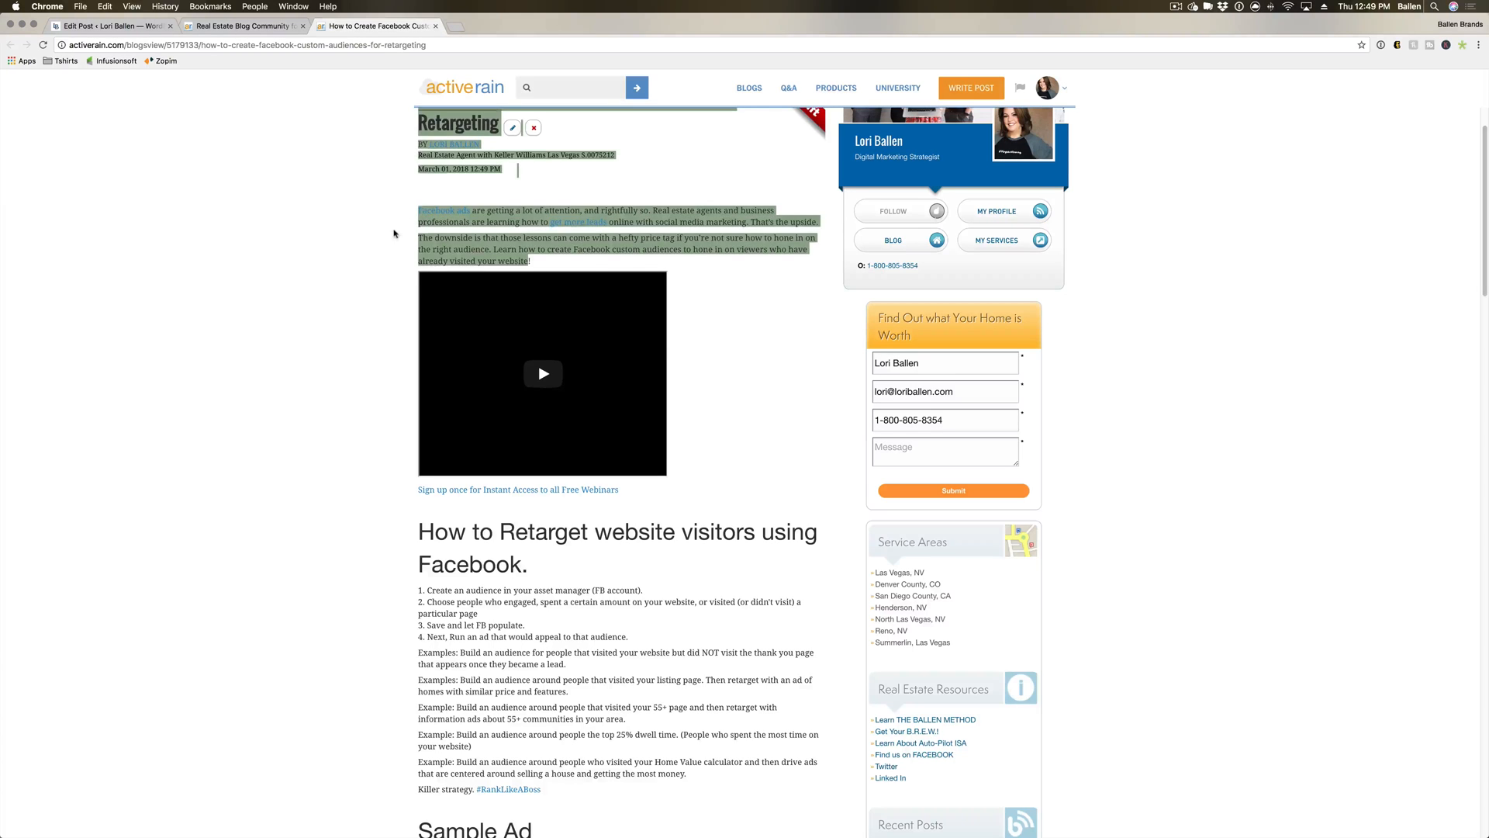
pyautogui.click(395, 232)
pyautogui.click(550, 379)
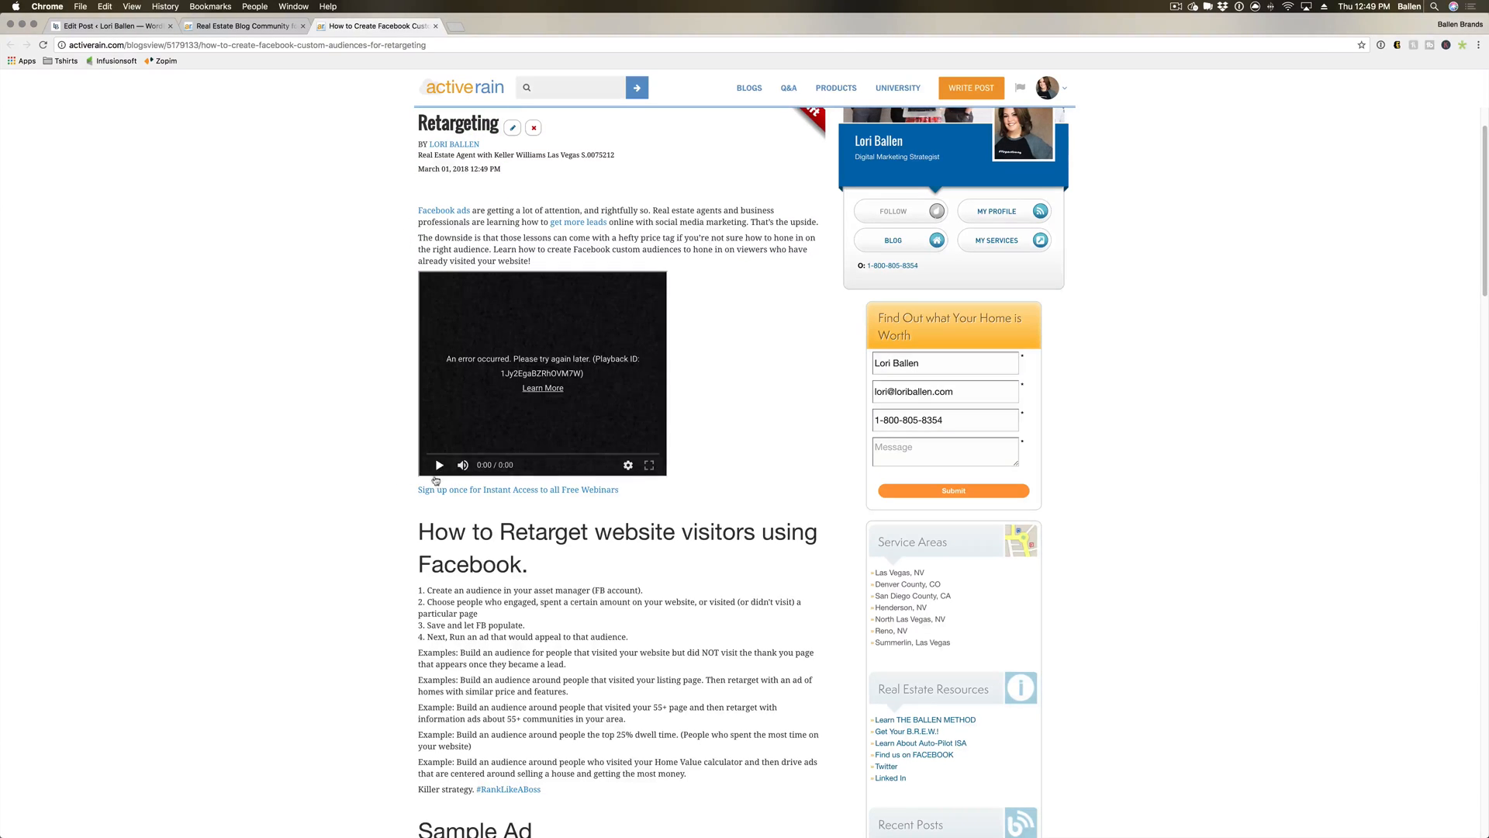
pyautogui.scroll(-4, 537, 271)
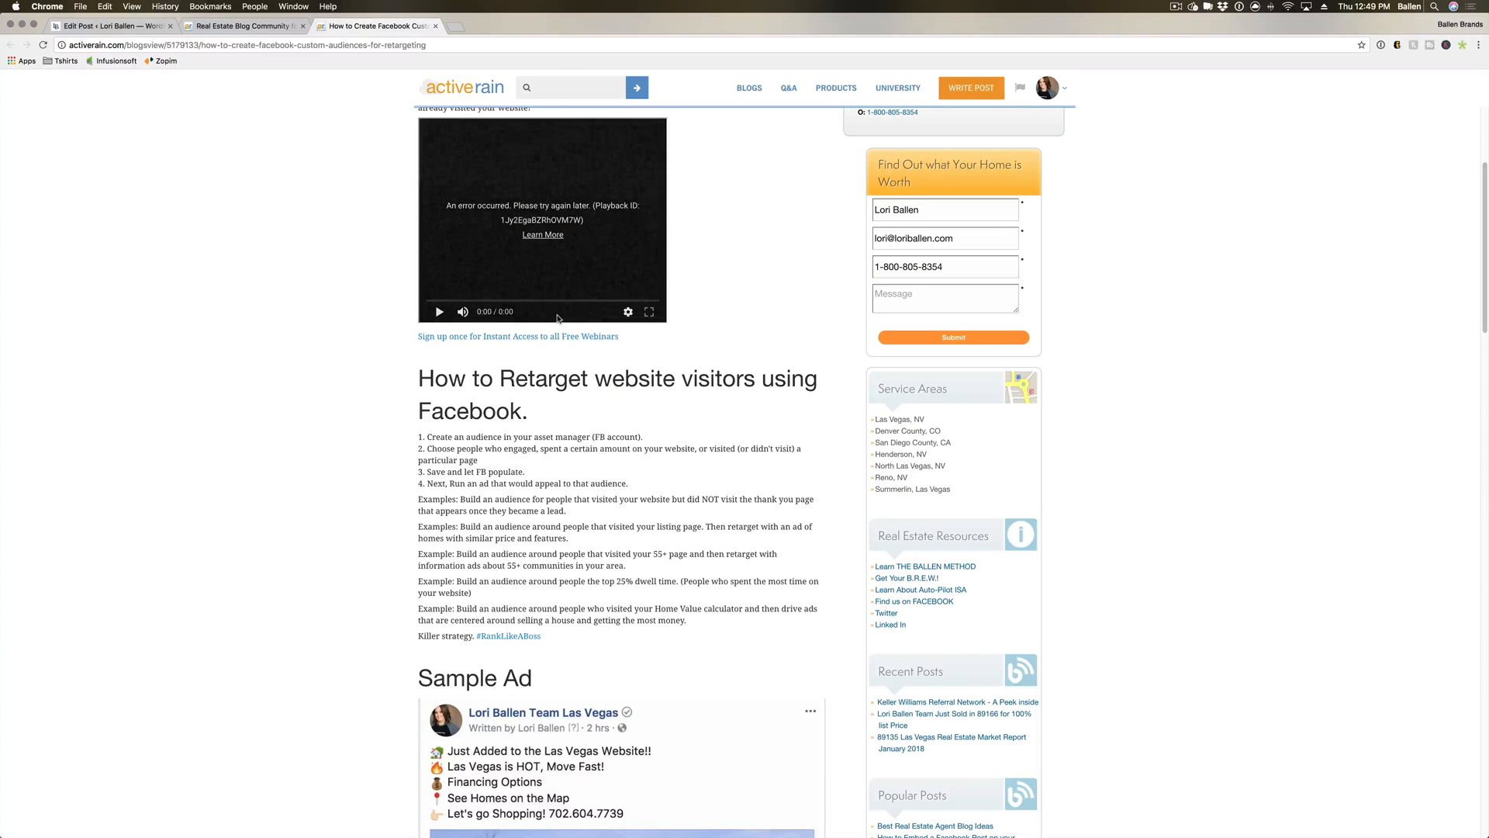
pyautogui.scroll(-6, 557, 318)
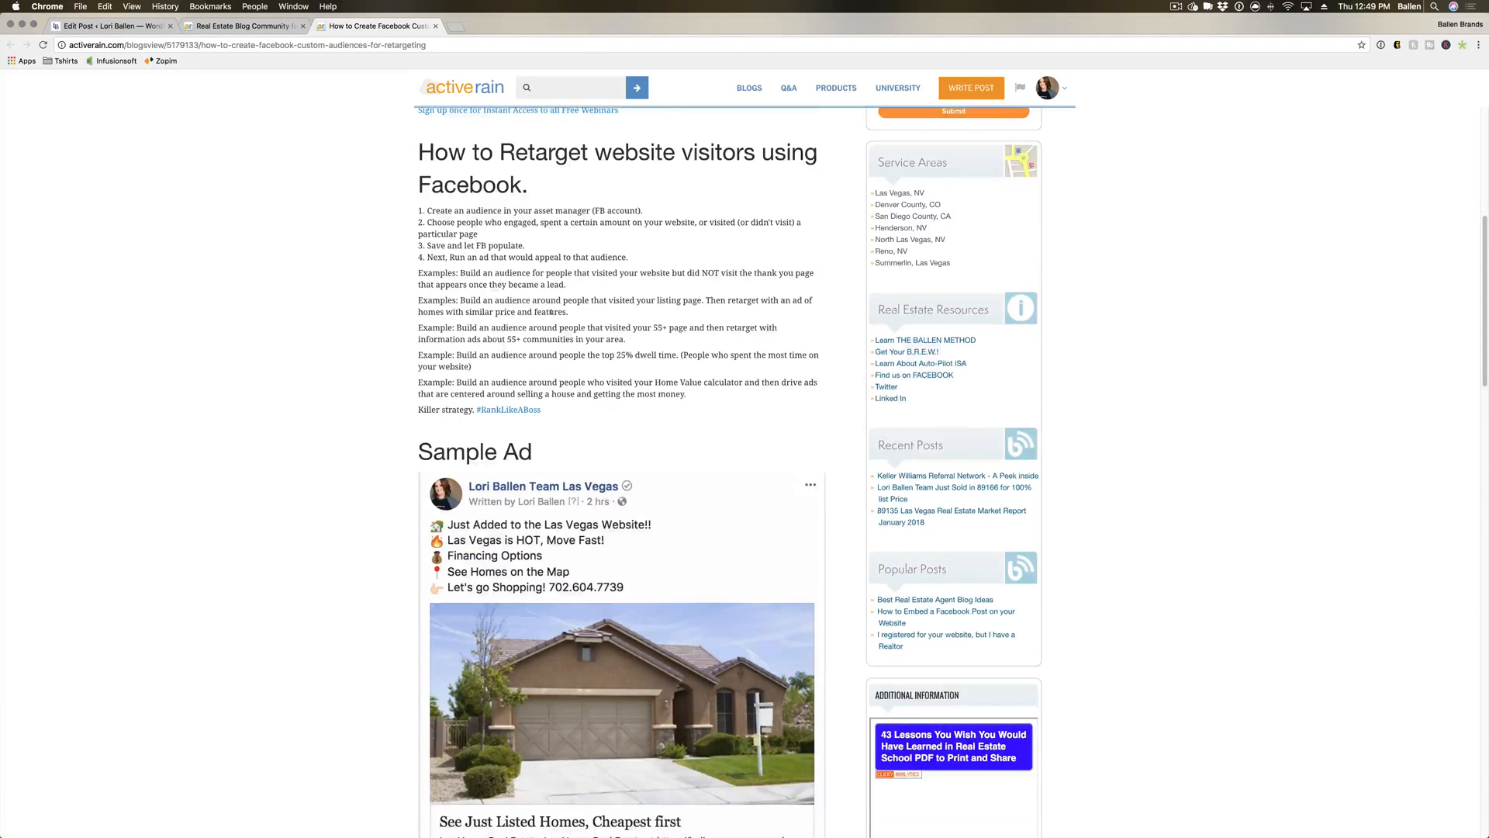
pyautogui.scroll(-5, 550, 311)
pyautogui.scroll(-10, 543, 331)
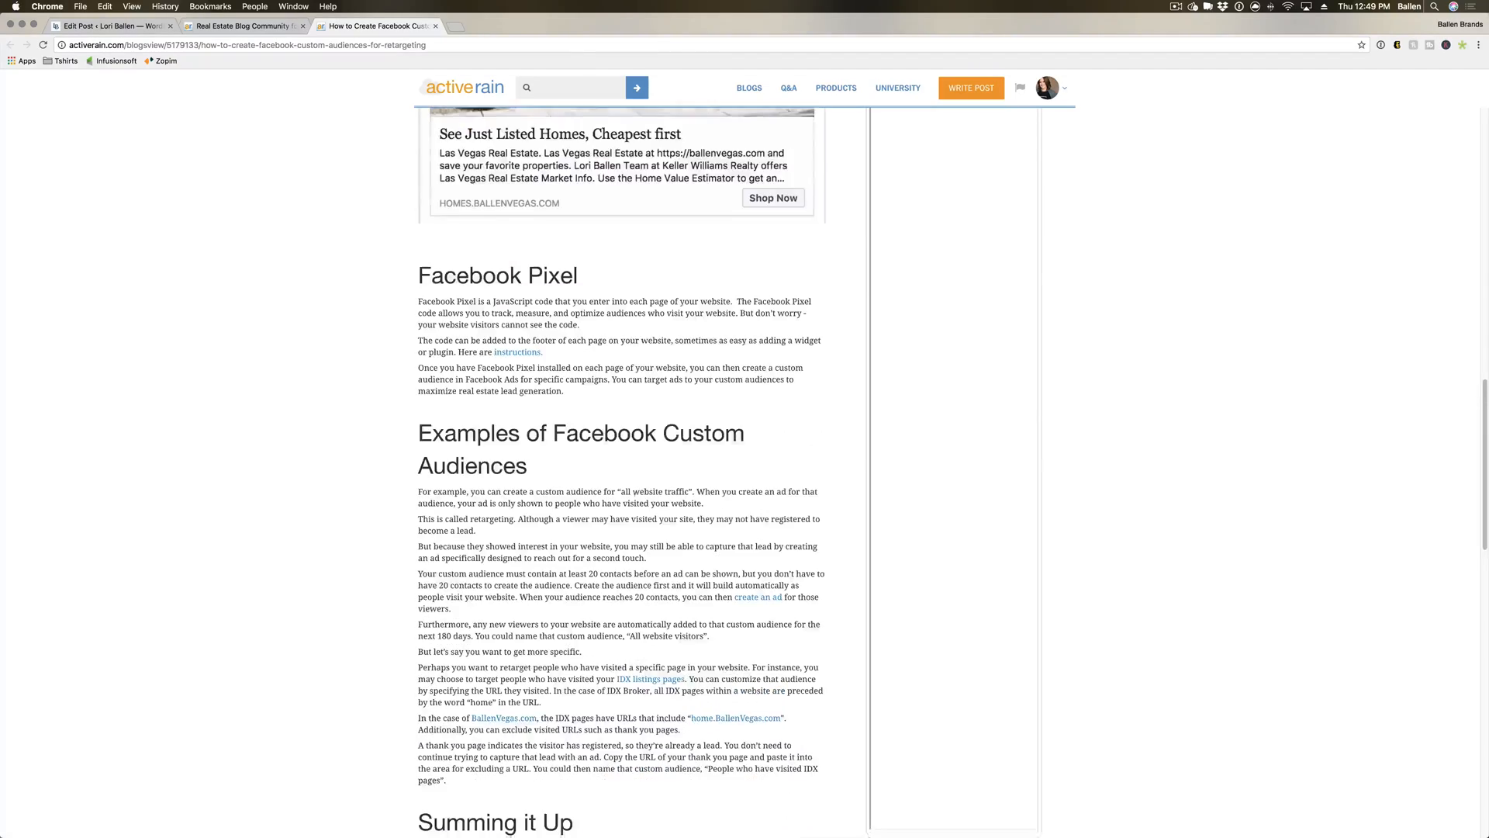
pyautogui.scroll(-5, 574, 475)
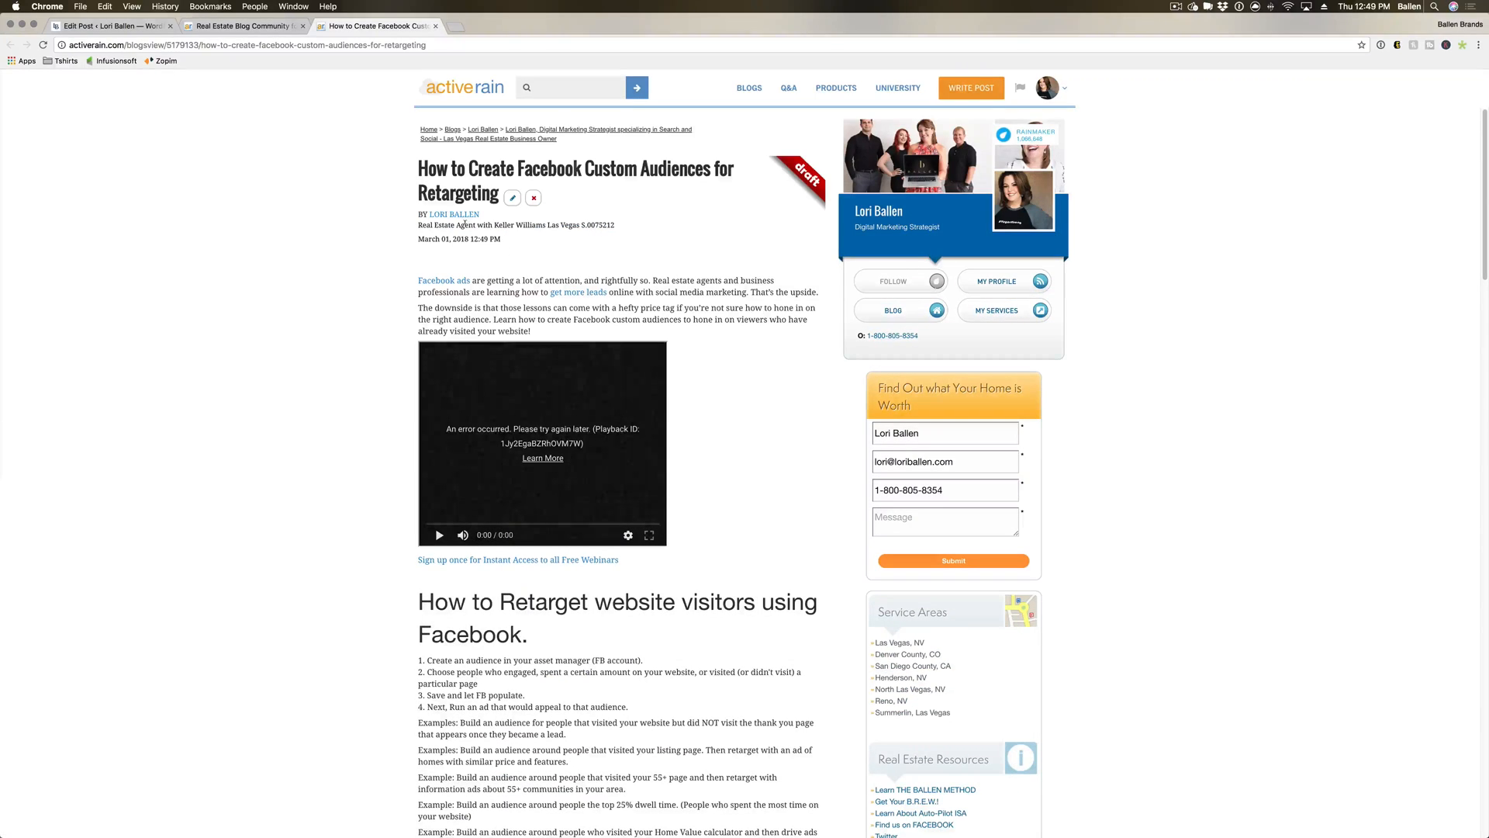
# Return to the post editor and examine the Audience choices in the Post to section.
pyautogui.click(275, 27)
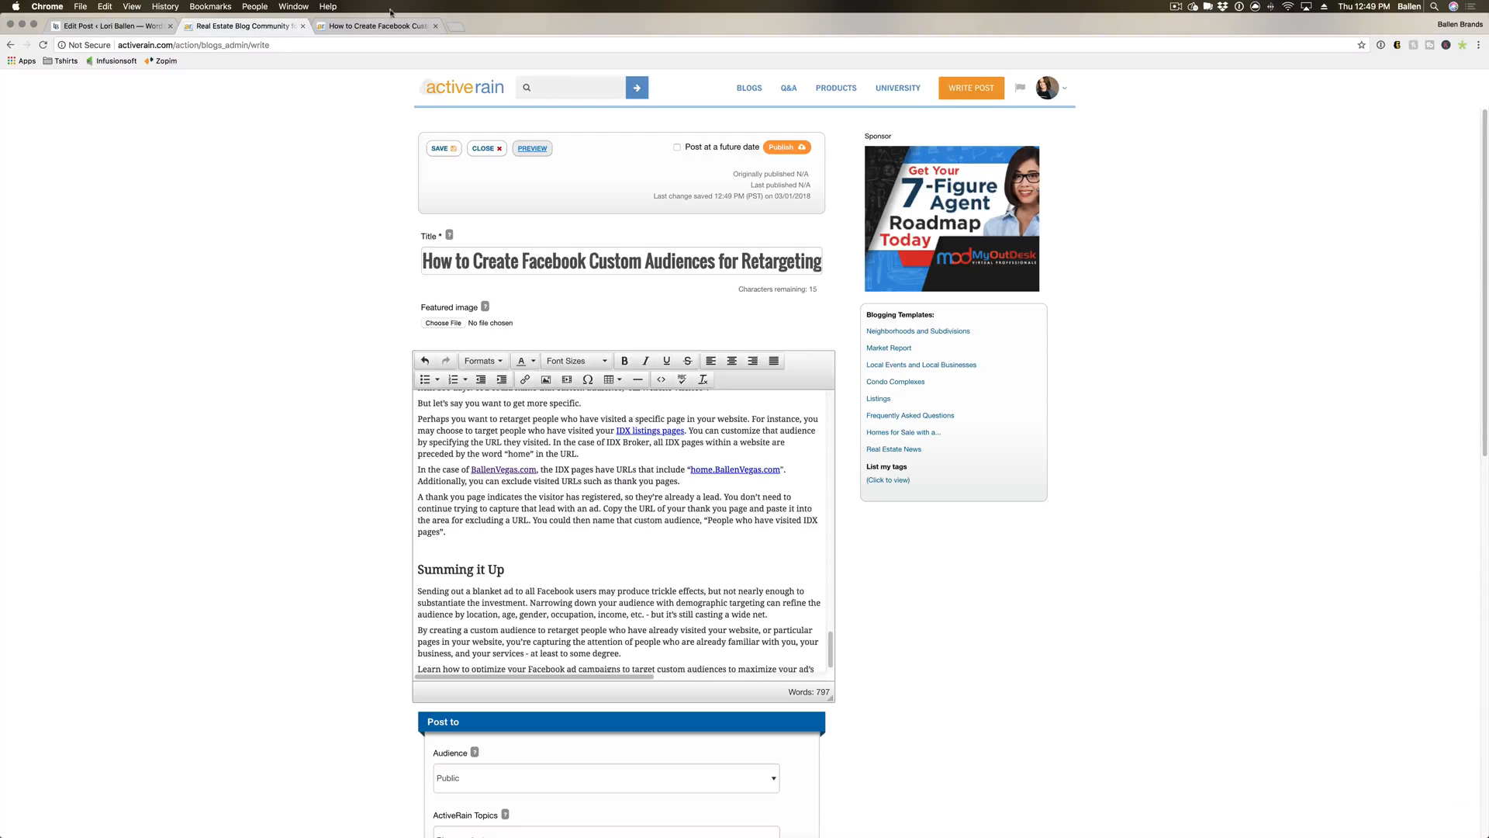
pyautogui.scroll(-8, 493, 432)
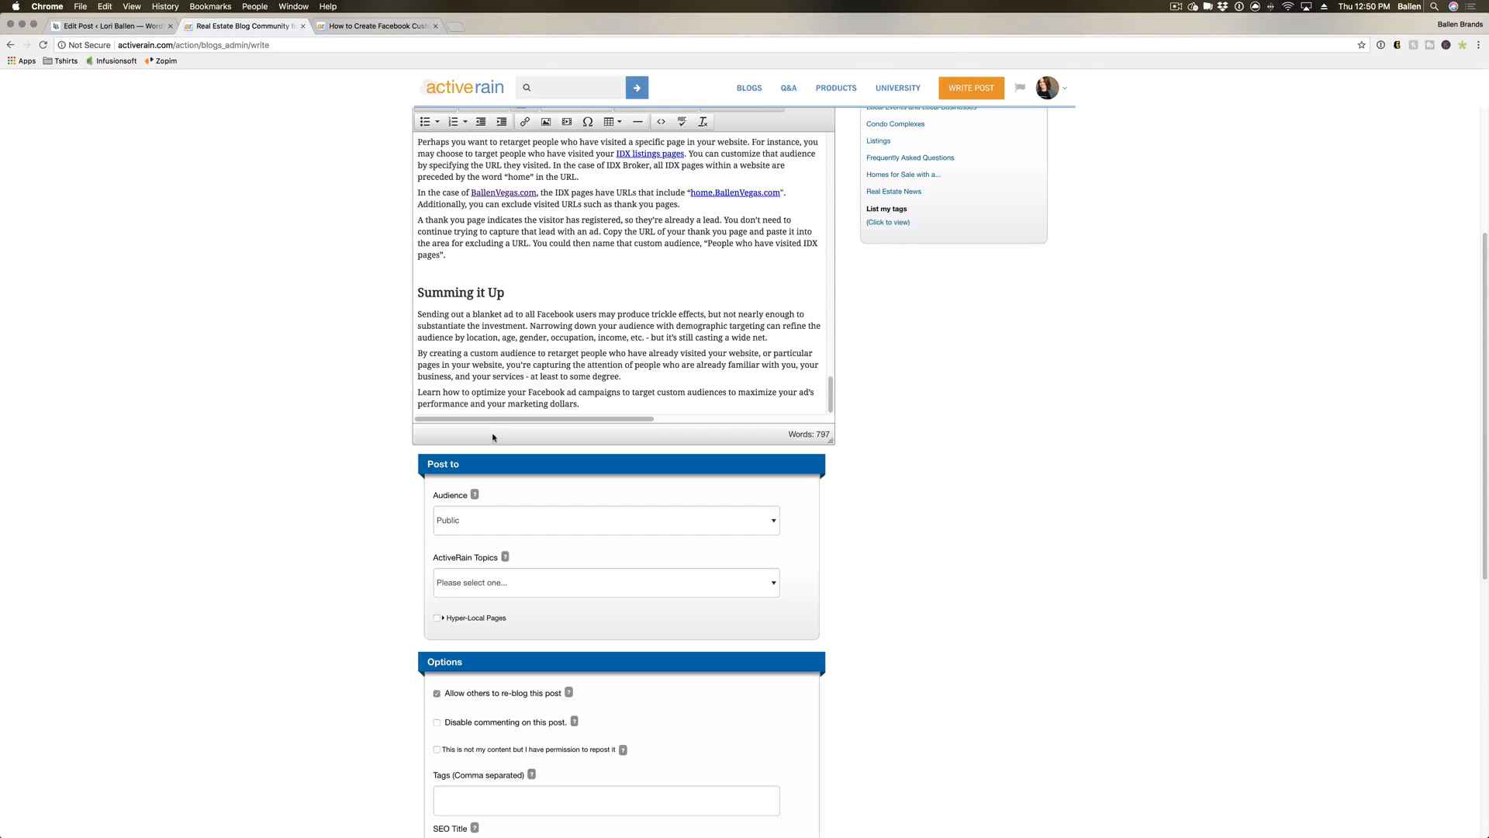
pyautogui.scroll(-2, 493, 432)
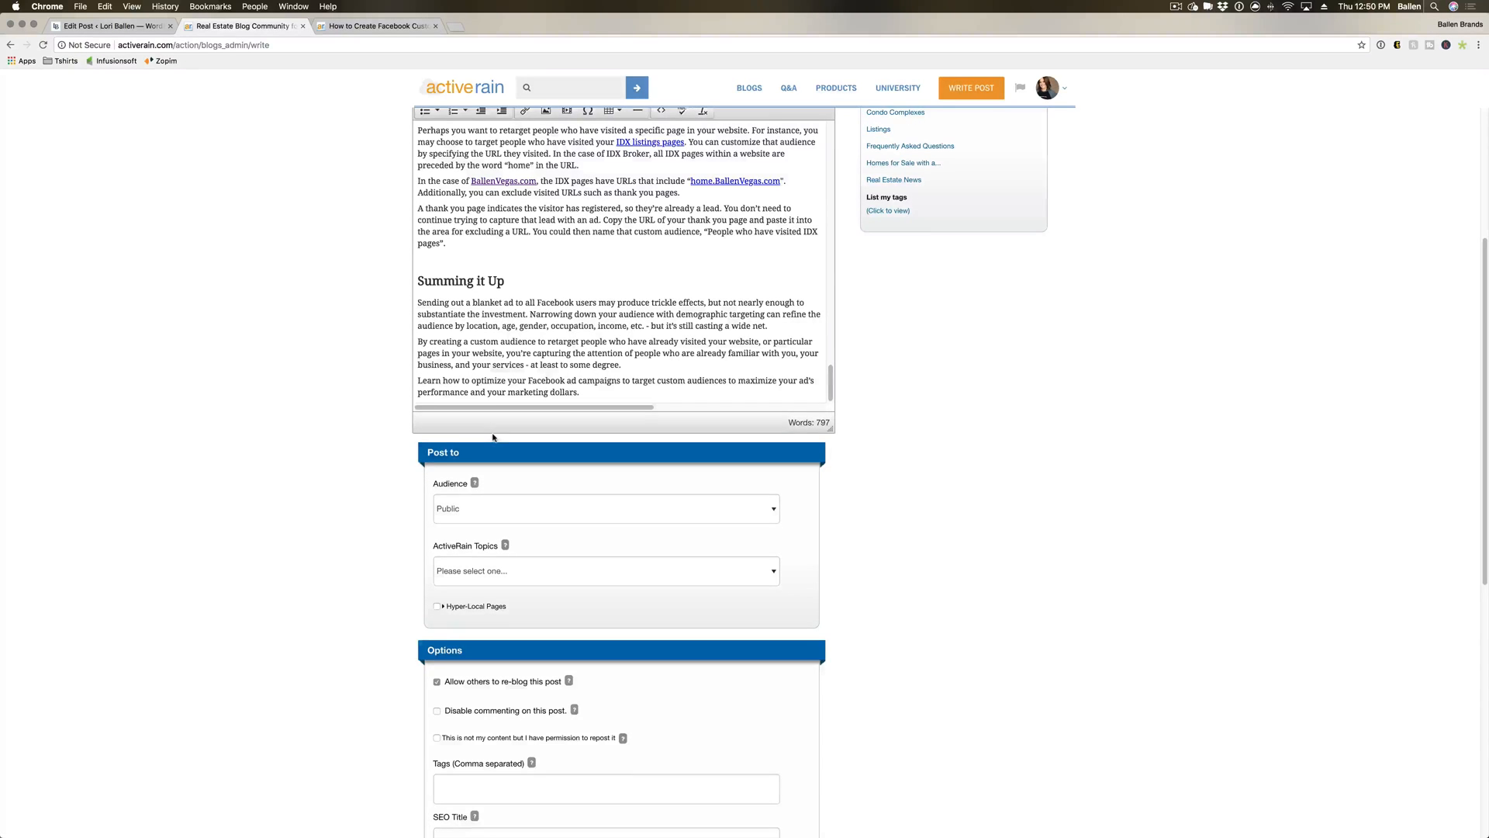
pyautogui.scroll(-3, 493, 434)
pyautogui.scroll(8, 494, 434)
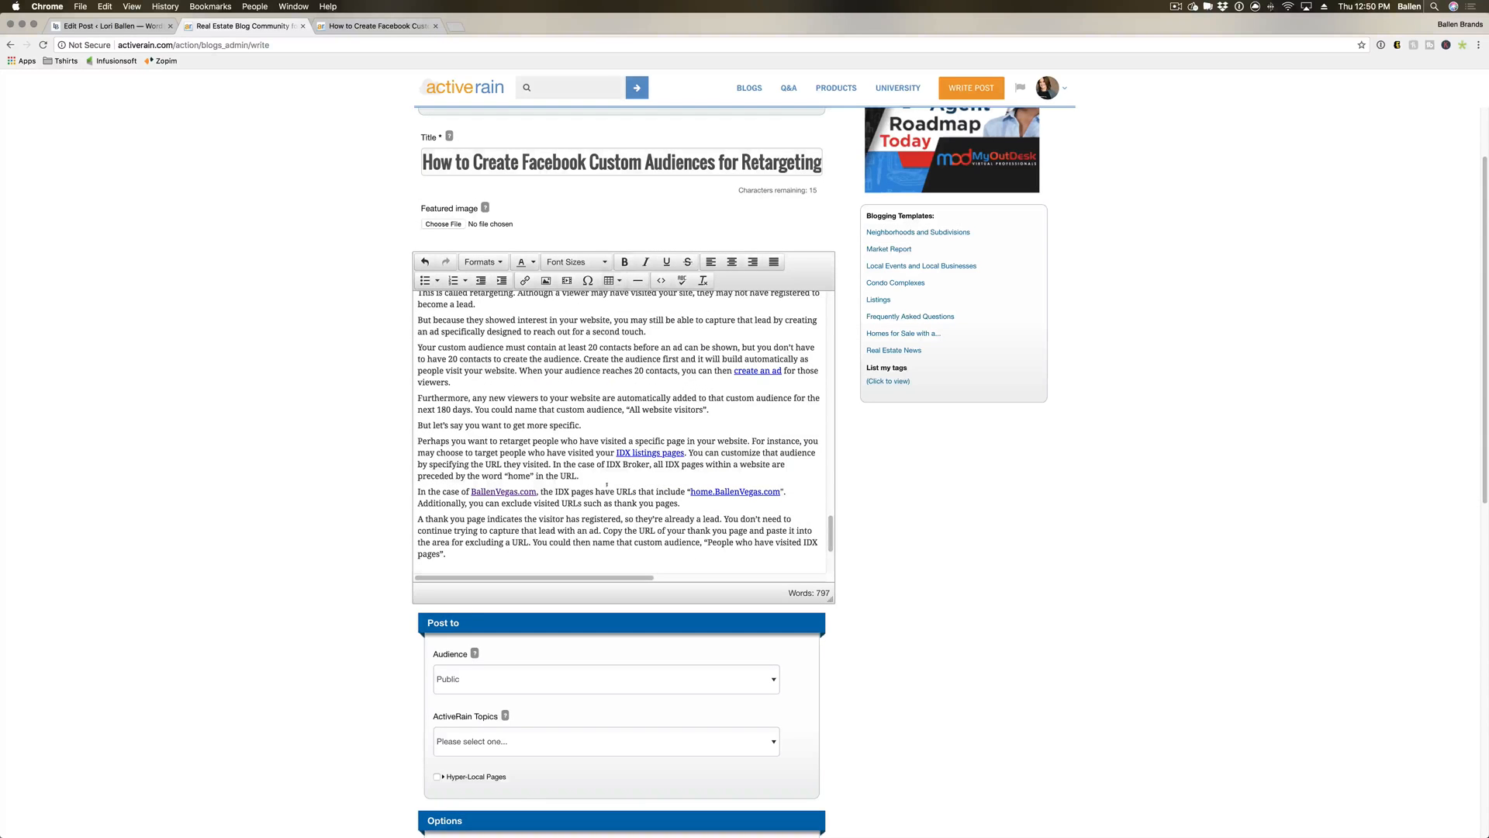
pyautogui.scroll(-6, 606, 485)
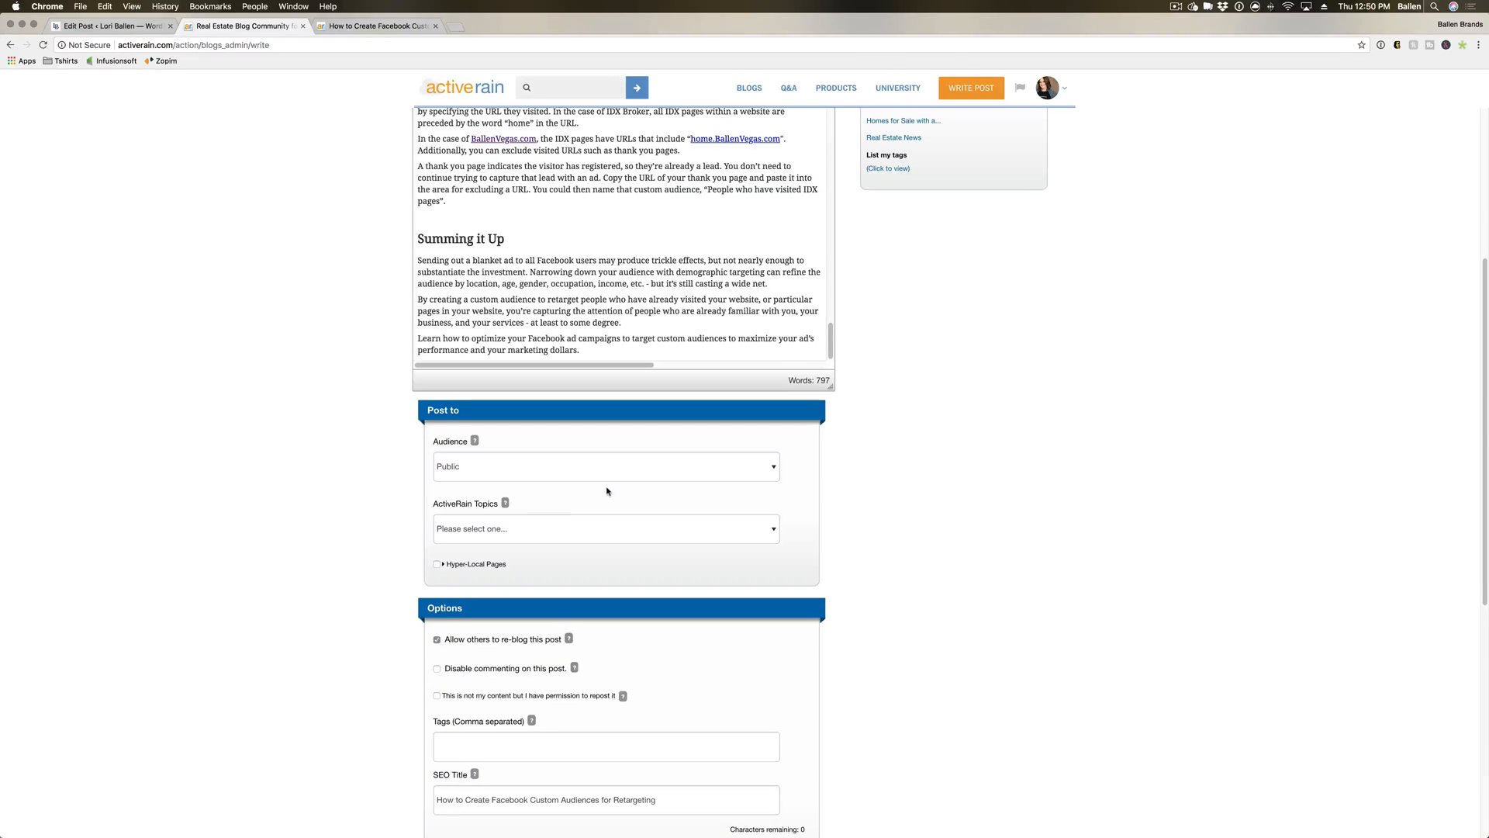
pyautogui.scroll(-2, 607, 490)
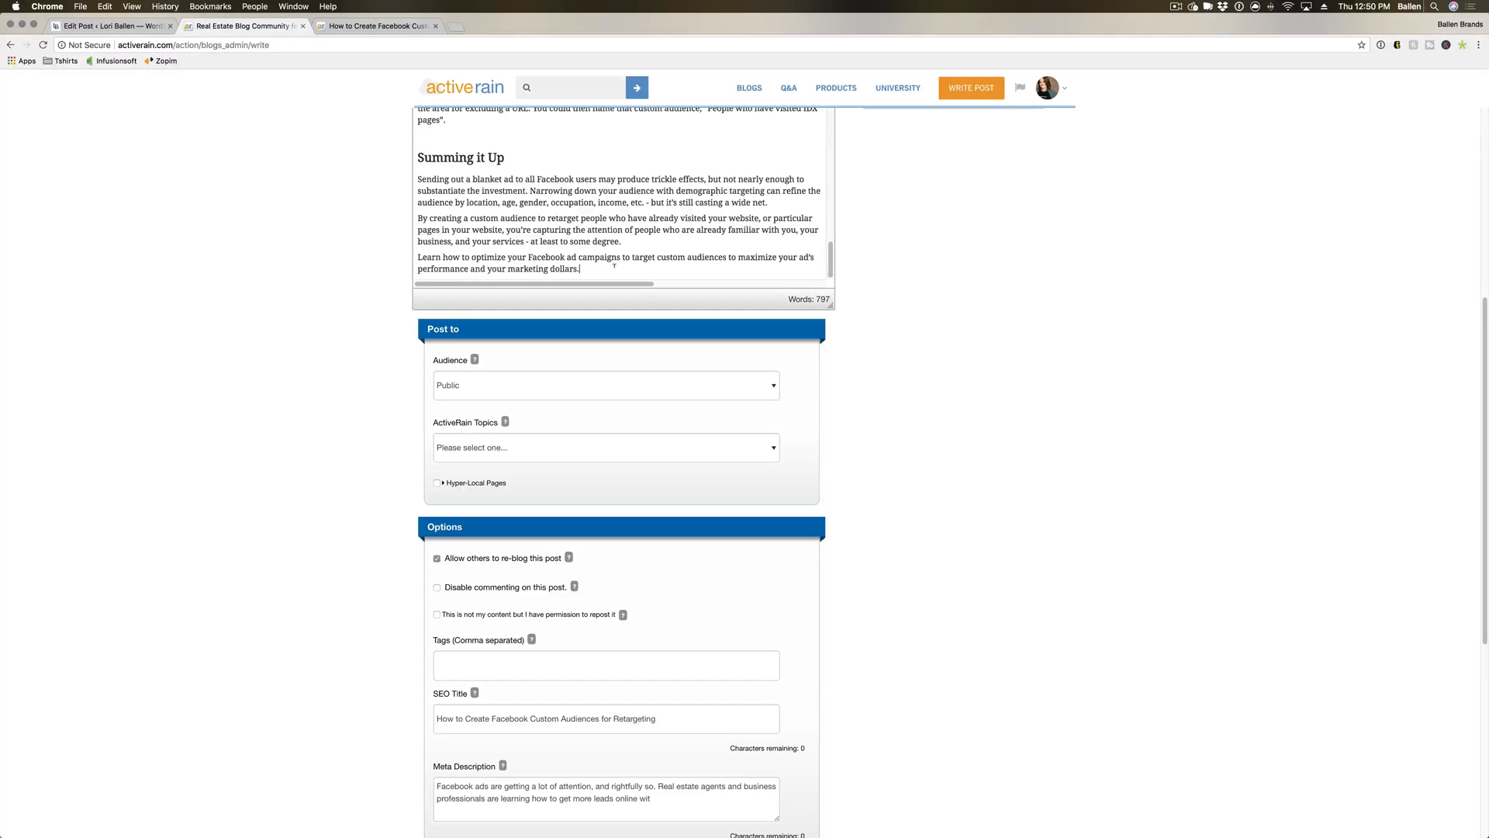
pyautogui.scroll(-3, 613, 265)
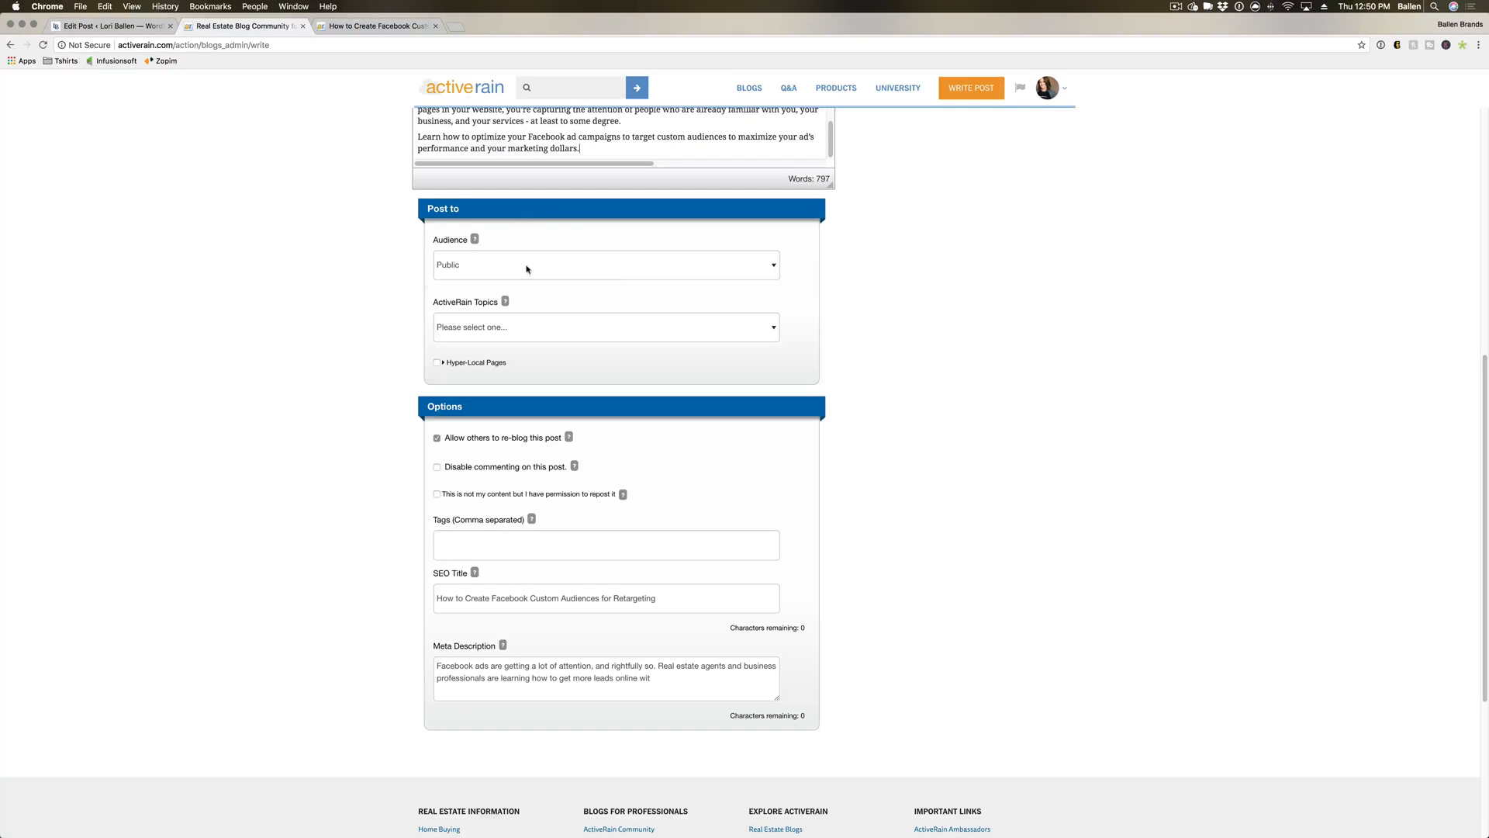
pyautogui.click(526, 269)
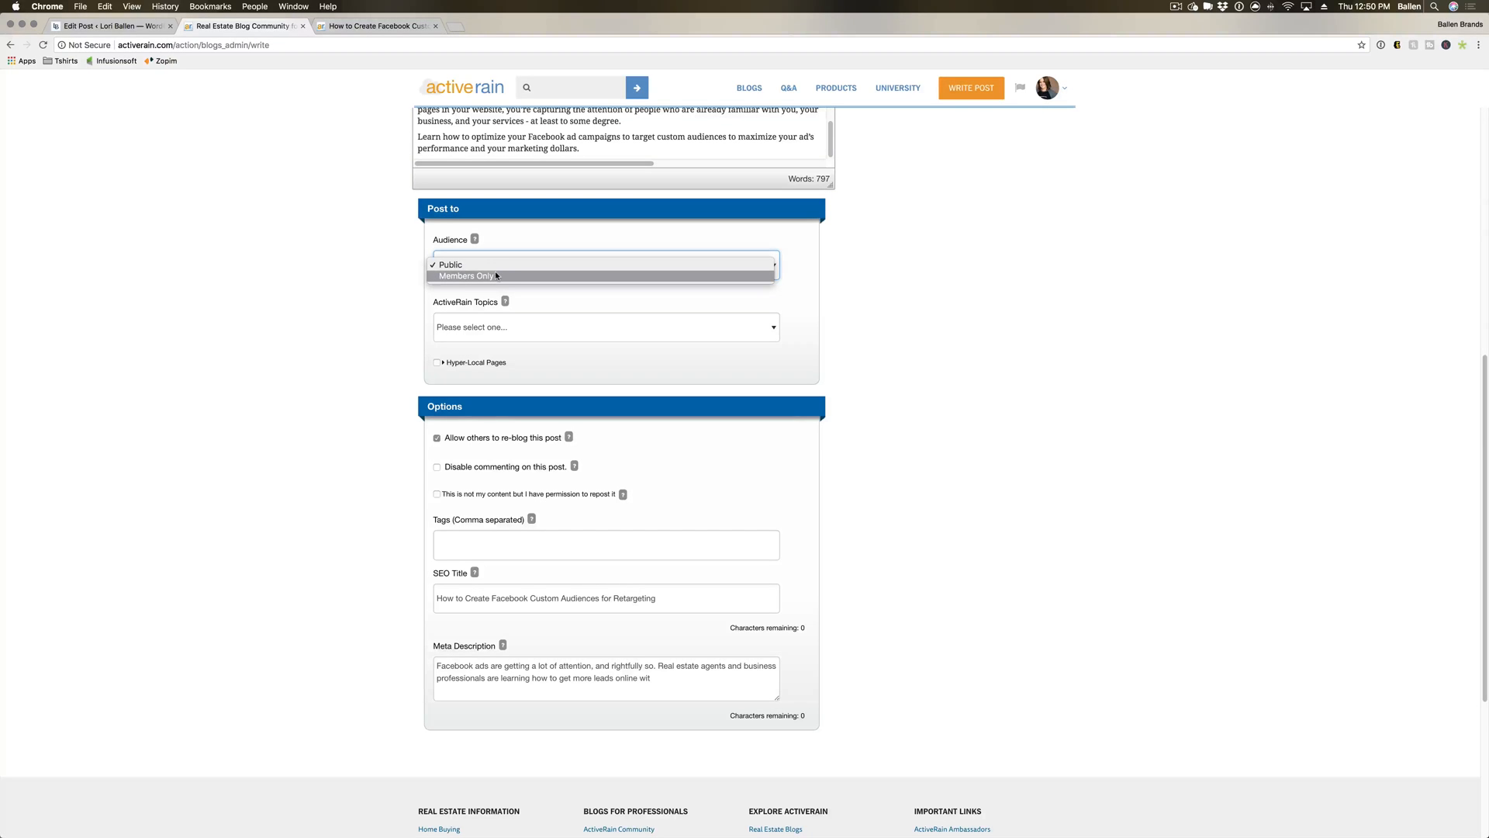
pyautogui.click(406, 275)
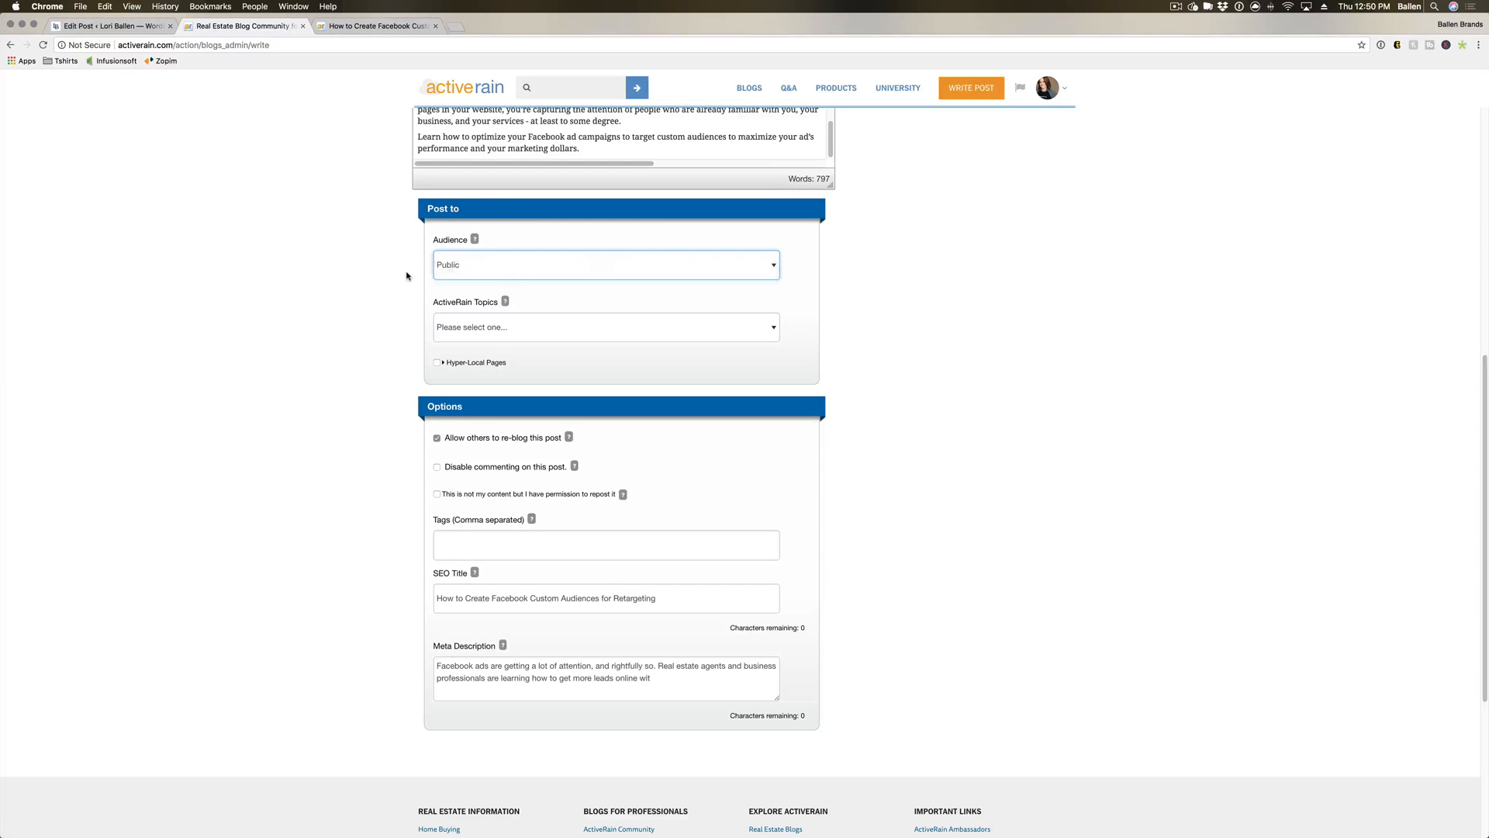
pyautogui.click(488, 265)
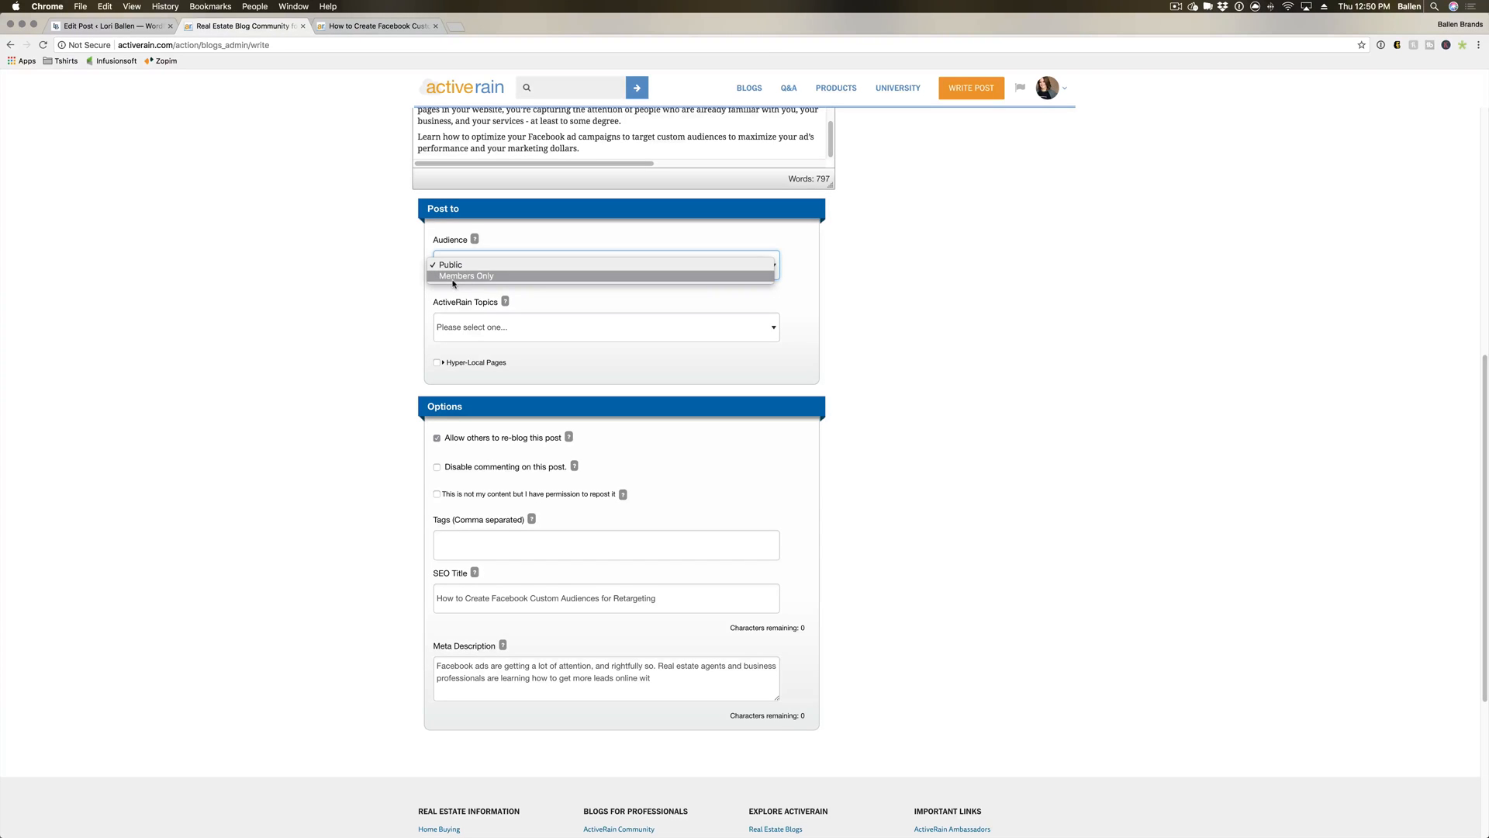
pyautogui.click(393, 292)
# Examine the professional and consumer categories offered under ActiveRain Topics.
pyautogui.scroll(-1, 395, 296)
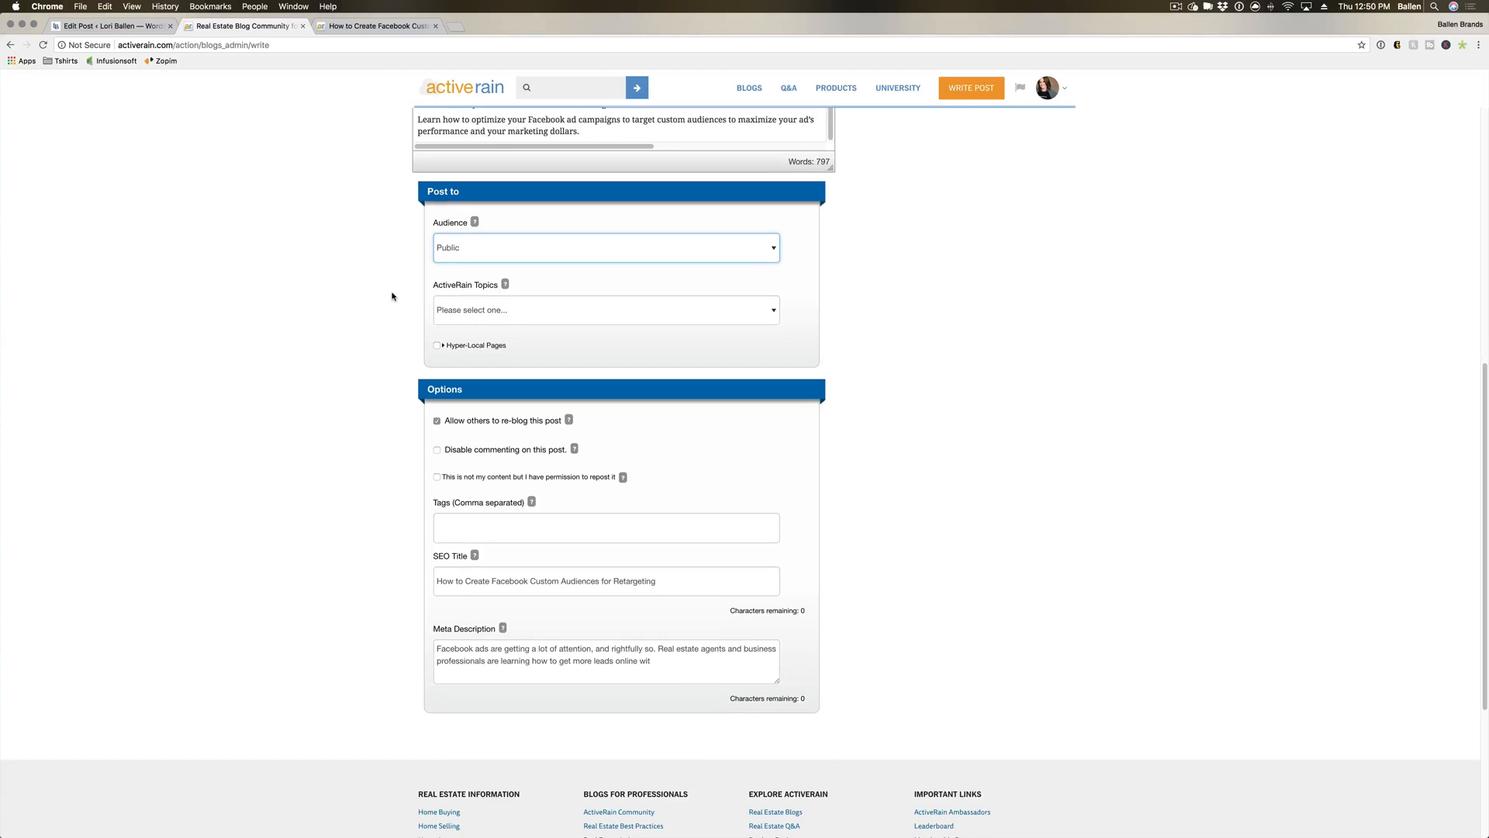
pyautogui.scroll(-1, 395, 296)
pyautogui.click(601, 276)
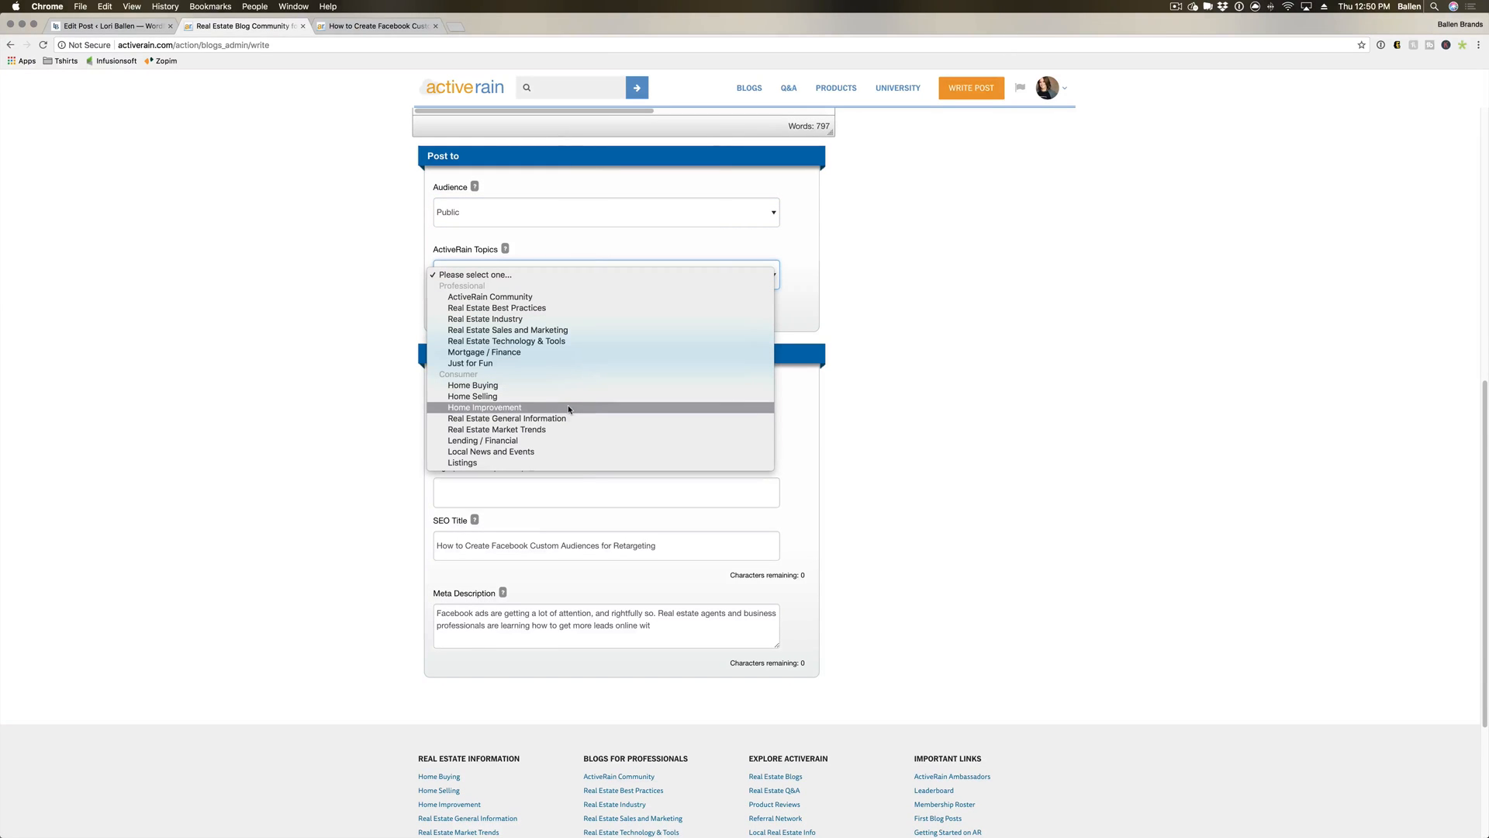
pyautogui.click(370, 377)
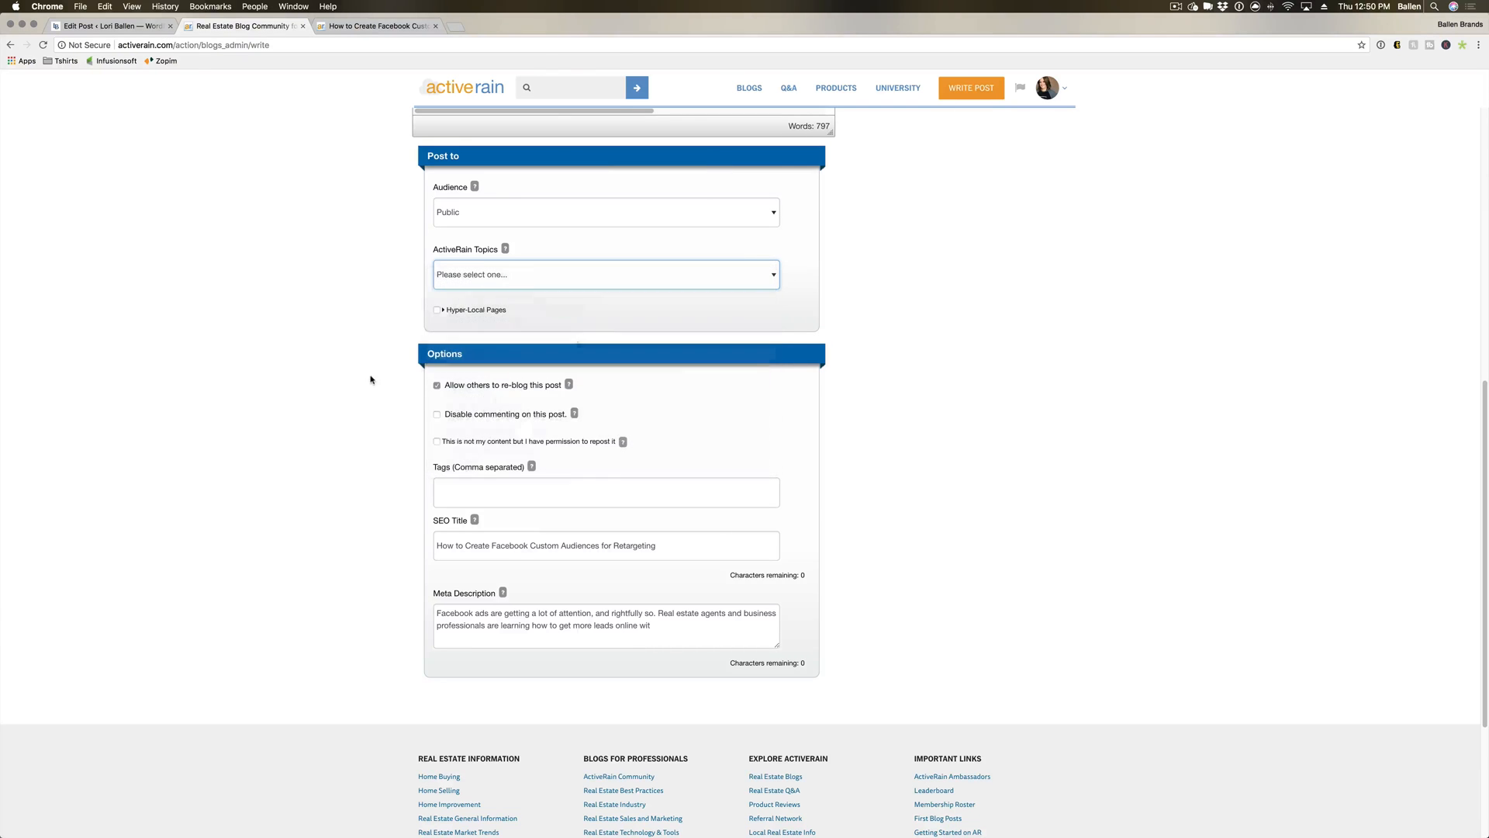
pyautogui.click(537, 285)
pyautogui.click(264, 405)
# Enable Hyper-Local Pages for the post and set its state to Nevada.
pyautogui.scroll(-3, 410, 427)
pyautogui.scroll(-1, 458, 356)
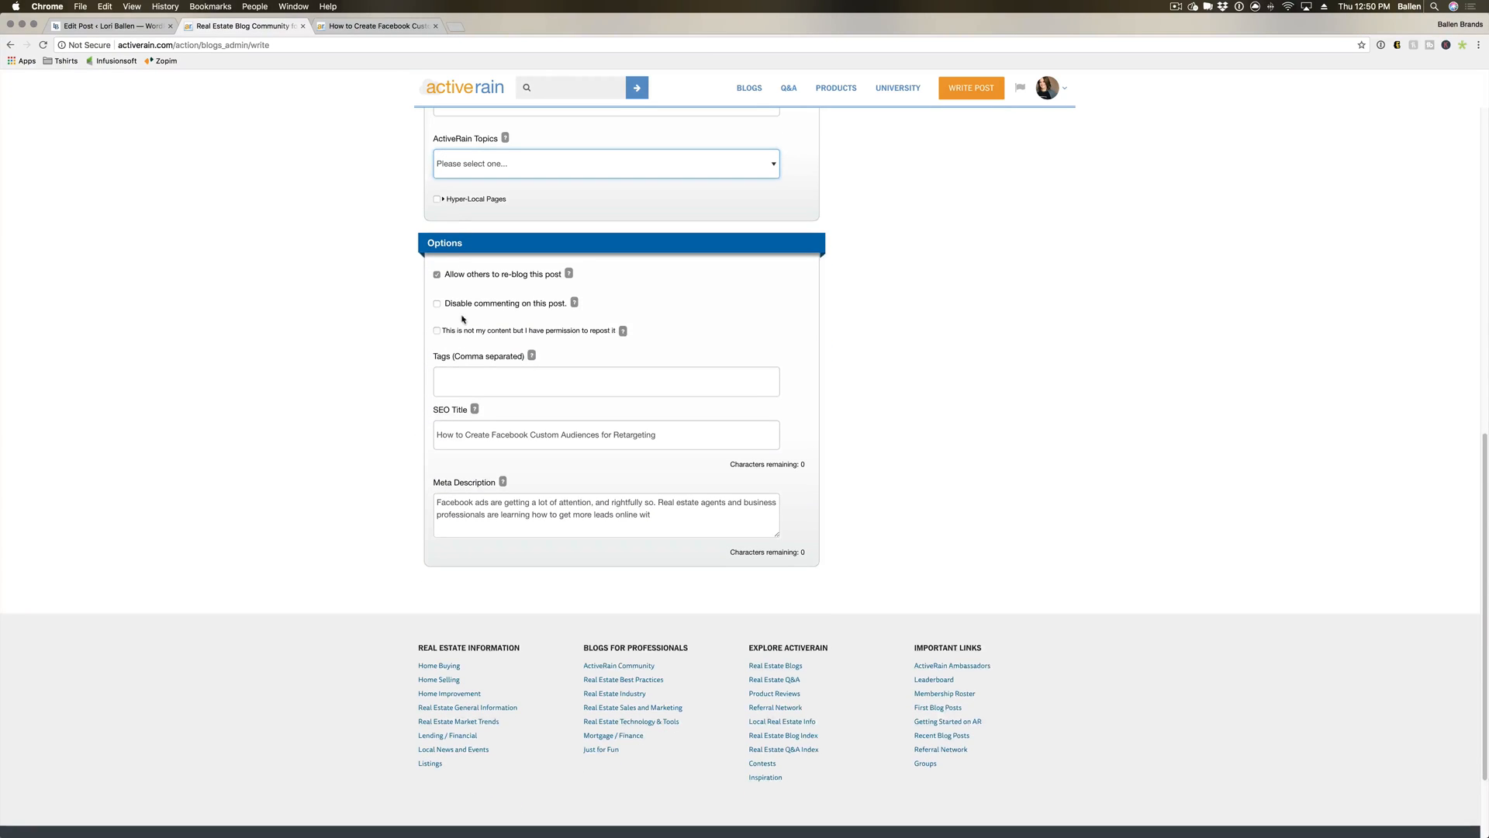
pyautogui.click(437, 198)
pyautogui.scroll(3, 529, 255)
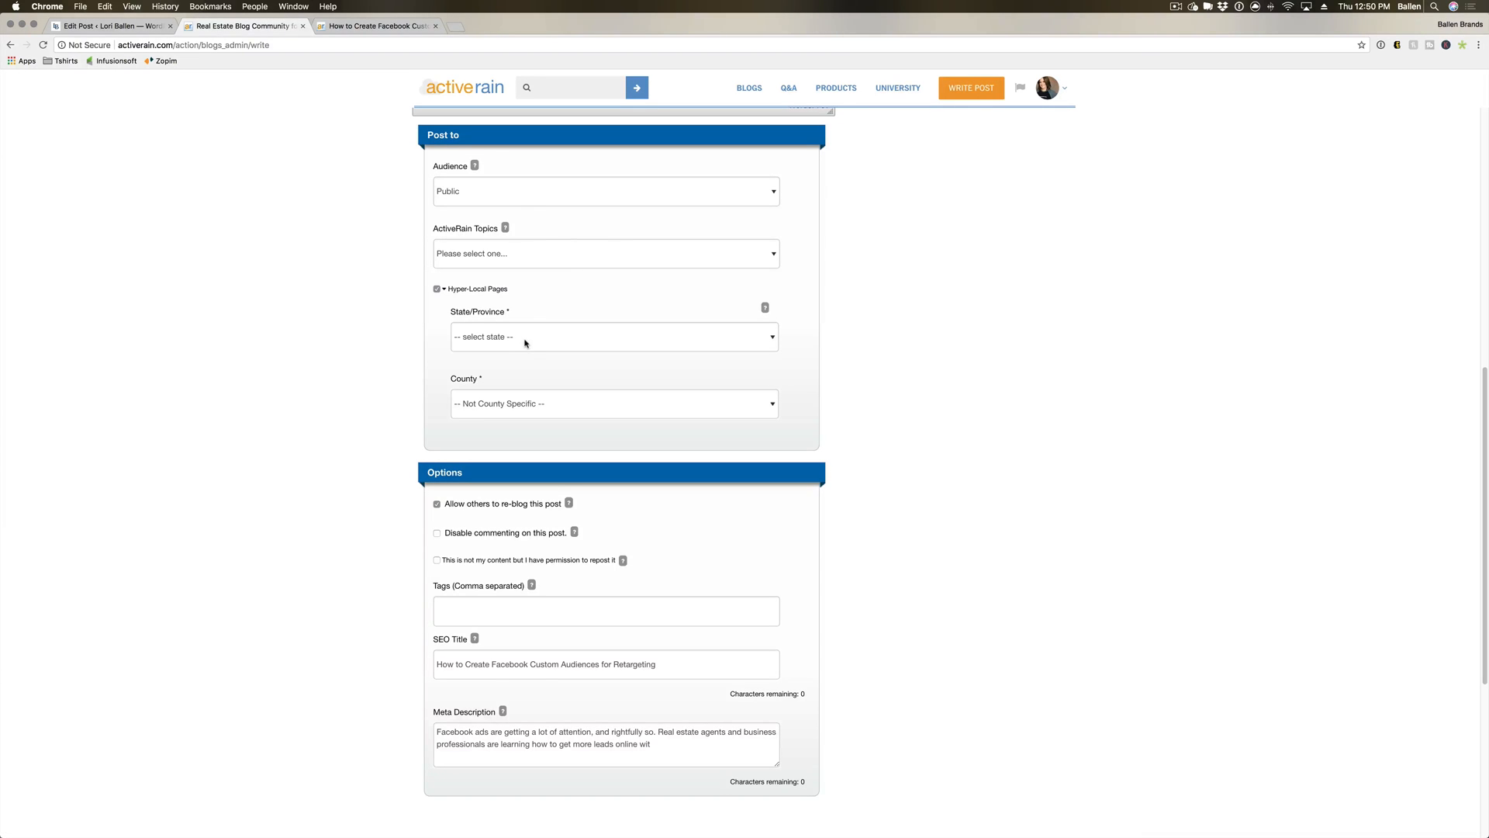
pyautogui.click(534, 345)
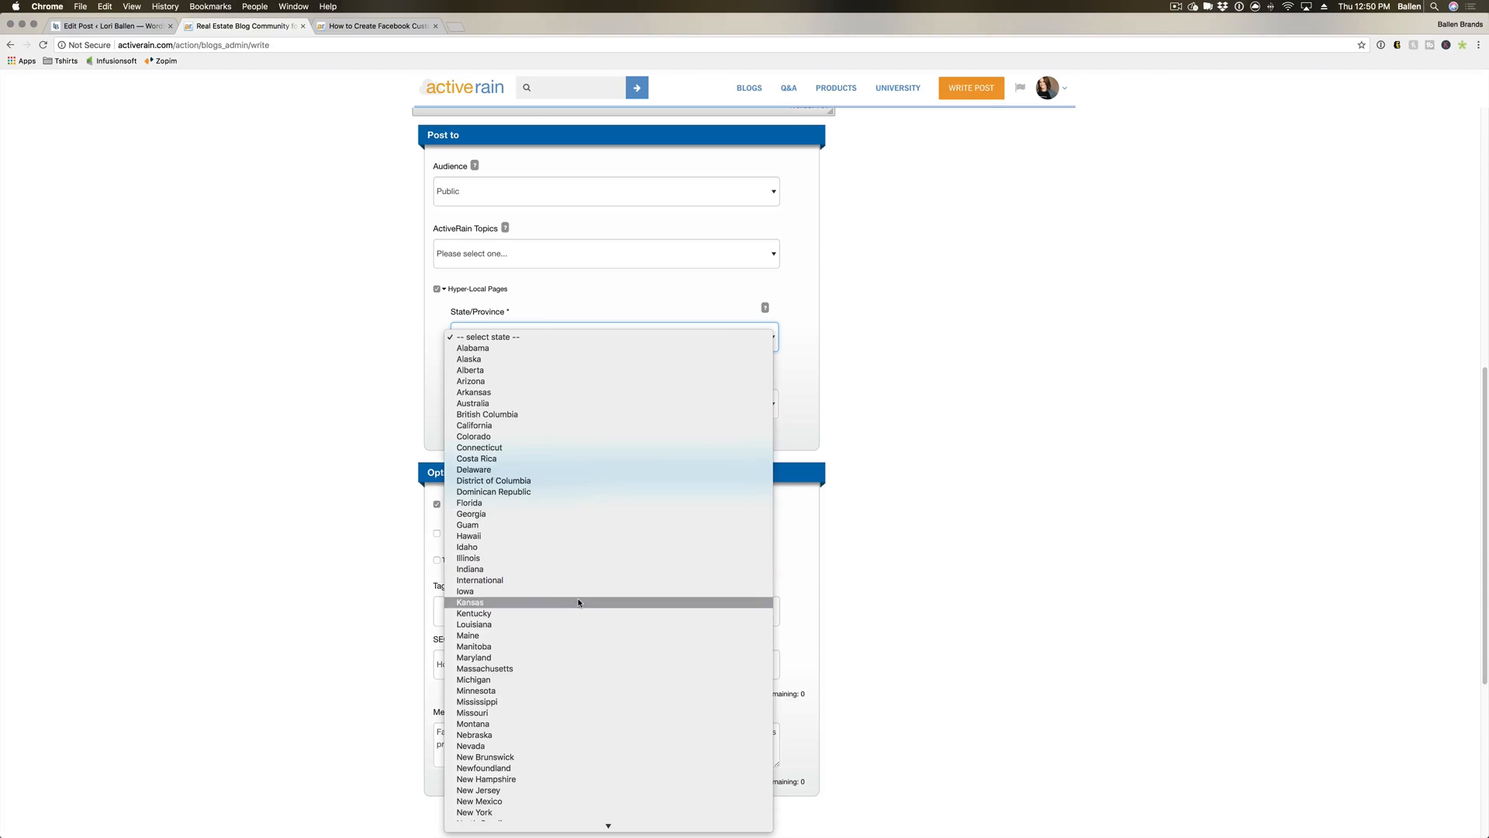
pyautogui.write('nev')
pyautogui.press('Return')
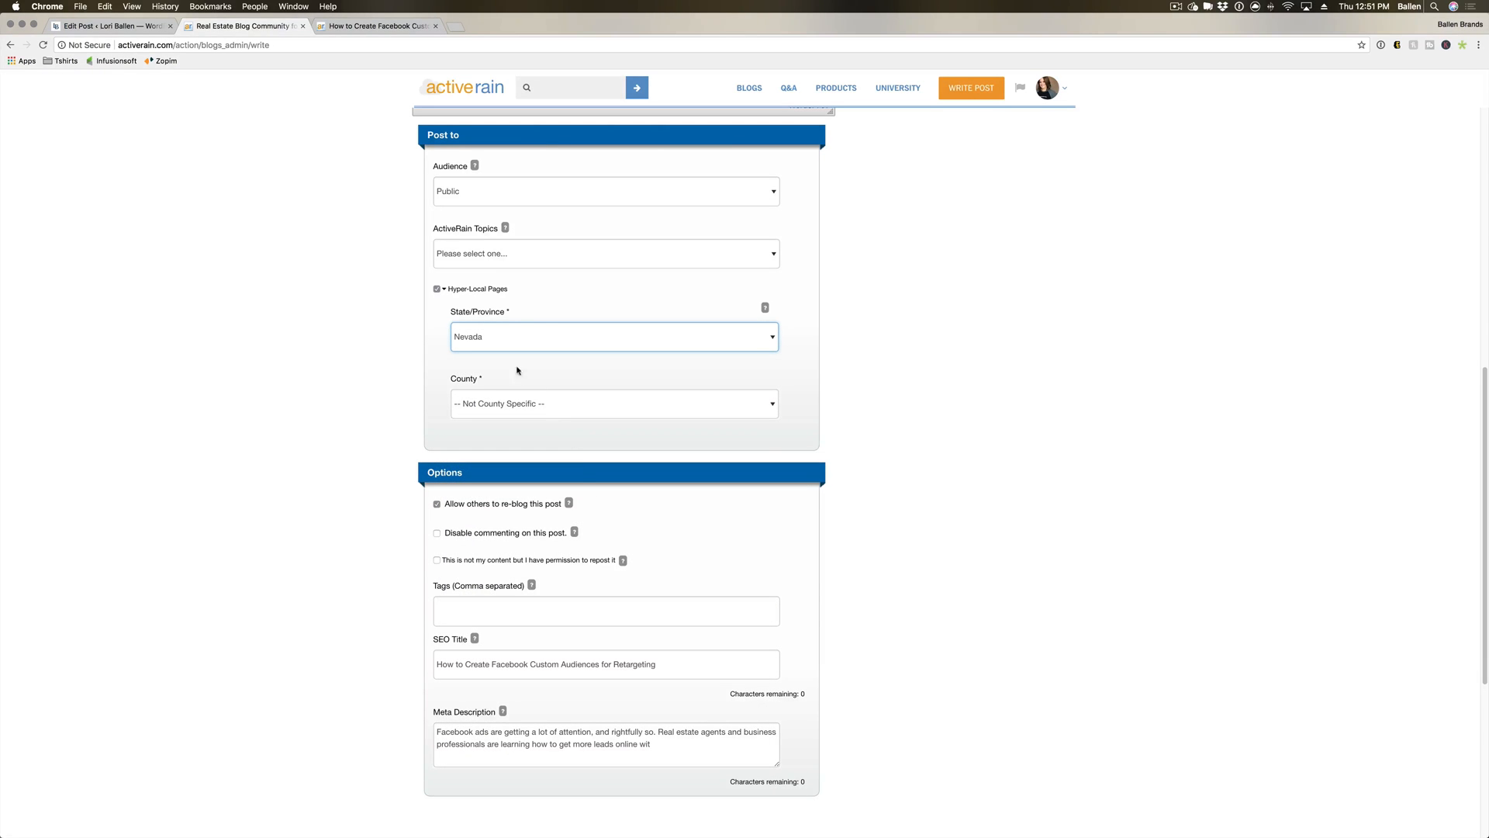
# Set the hyper-local location to Clark County, the city of Las Vegas and the Aliante neighborhood.
pyautogui.click(524, 404)
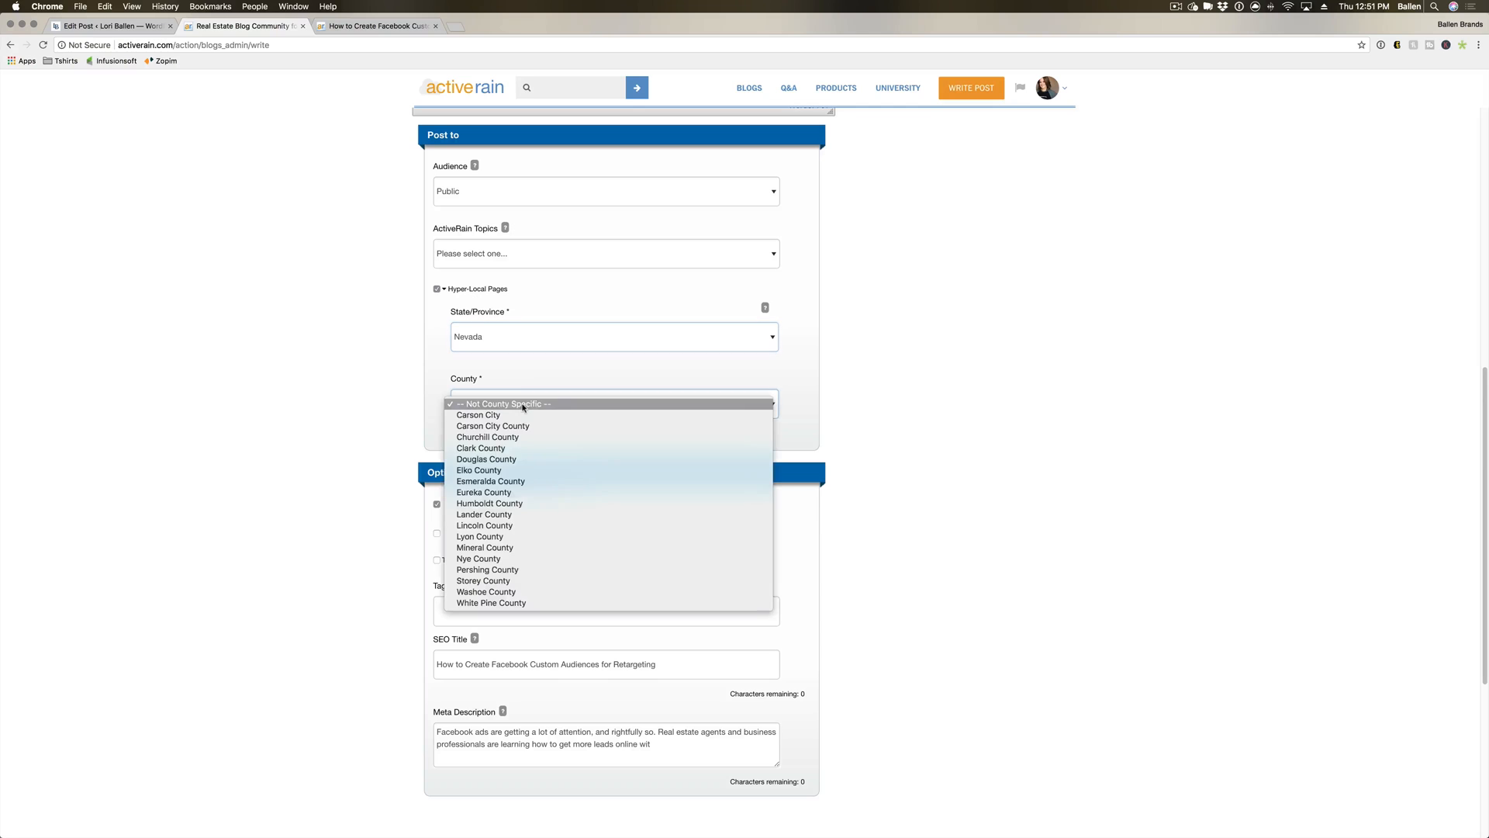
pyautogui.click(517, 449)
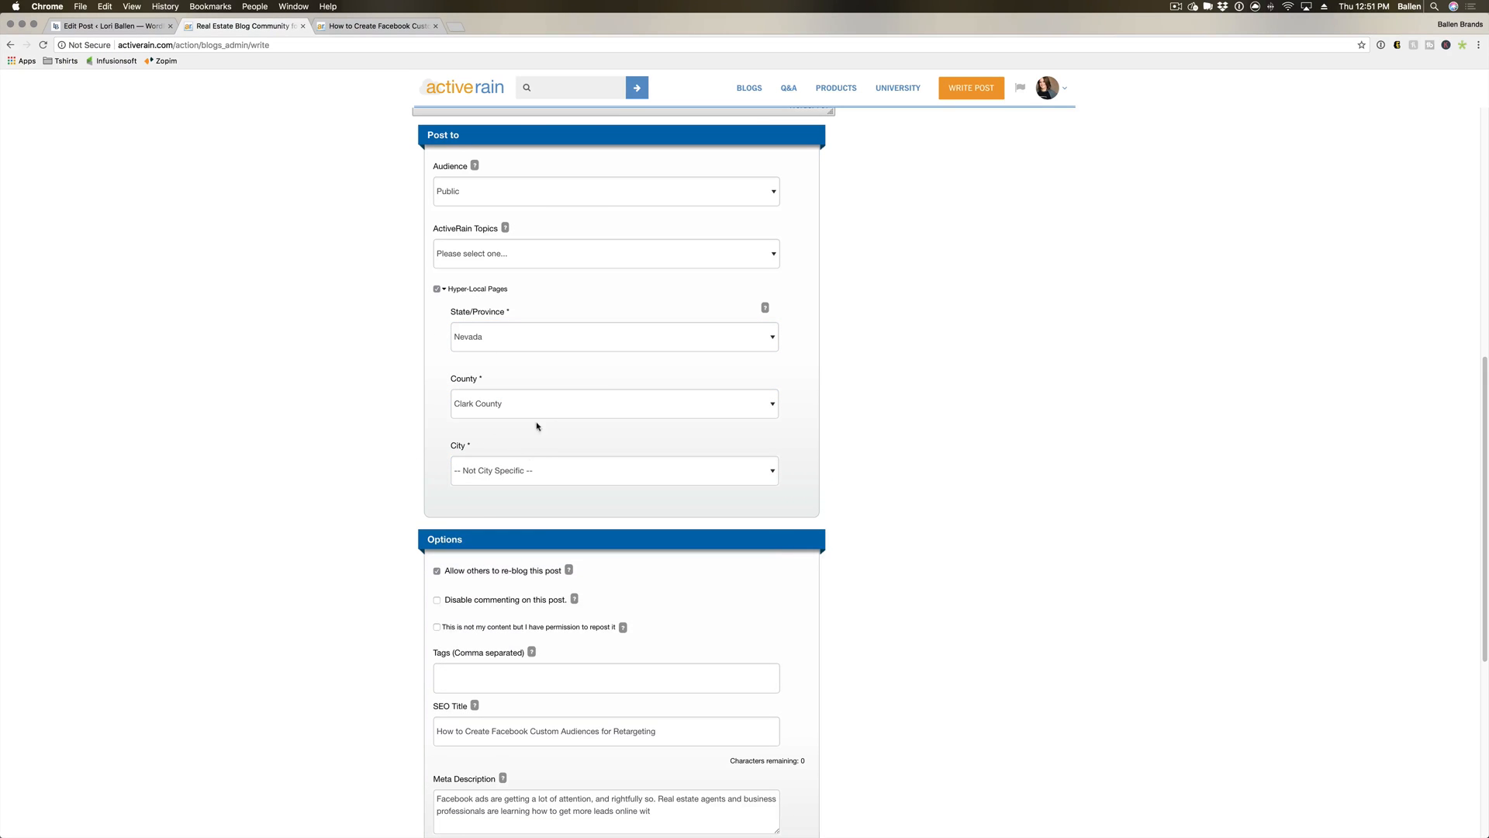
pyautogui.click(527, 468)
pyautogui.press('l')
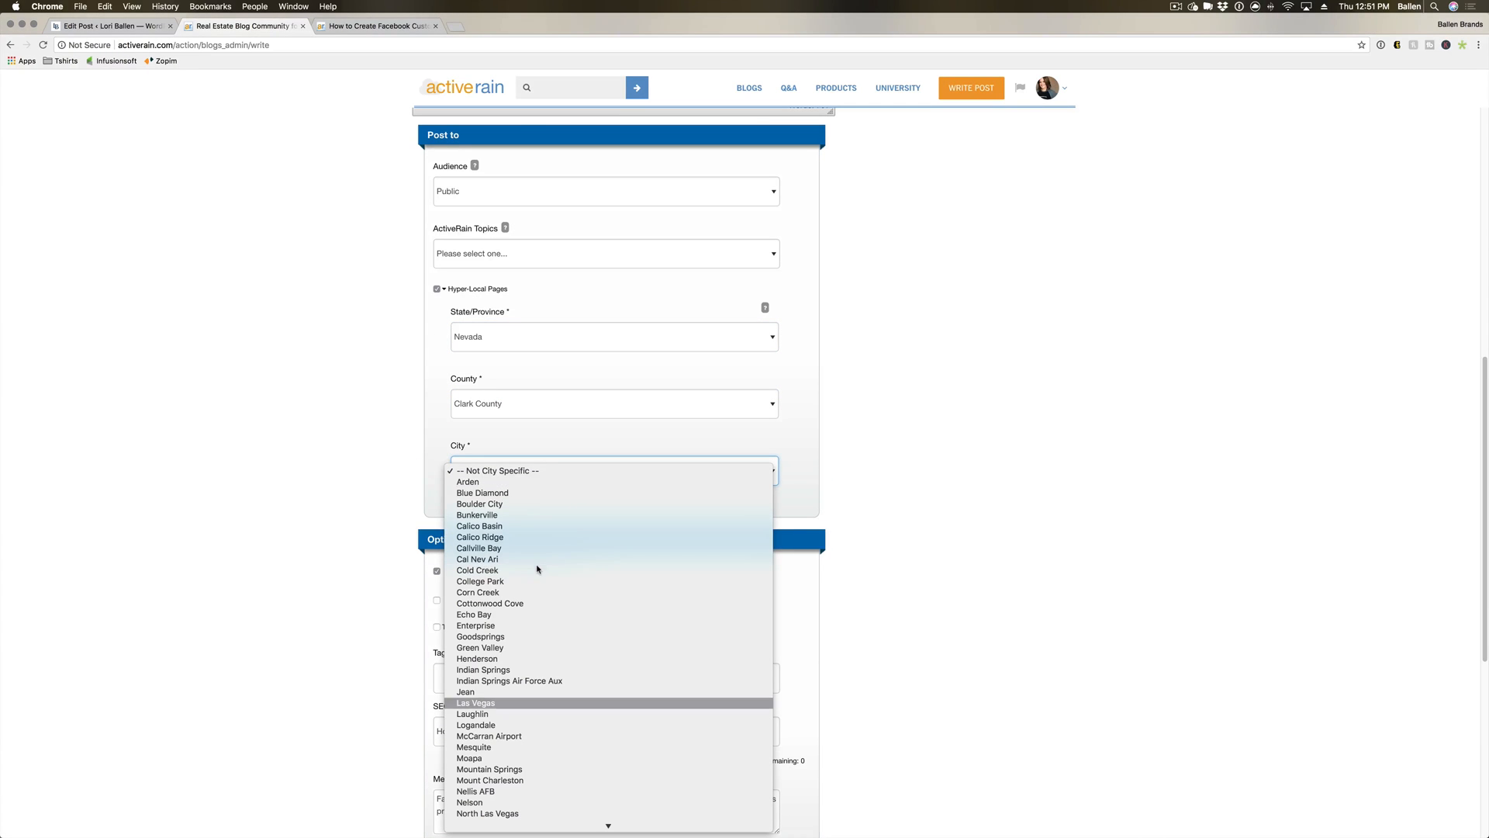
pyautogui.press('Return')
pyautogui.click(558, 539)
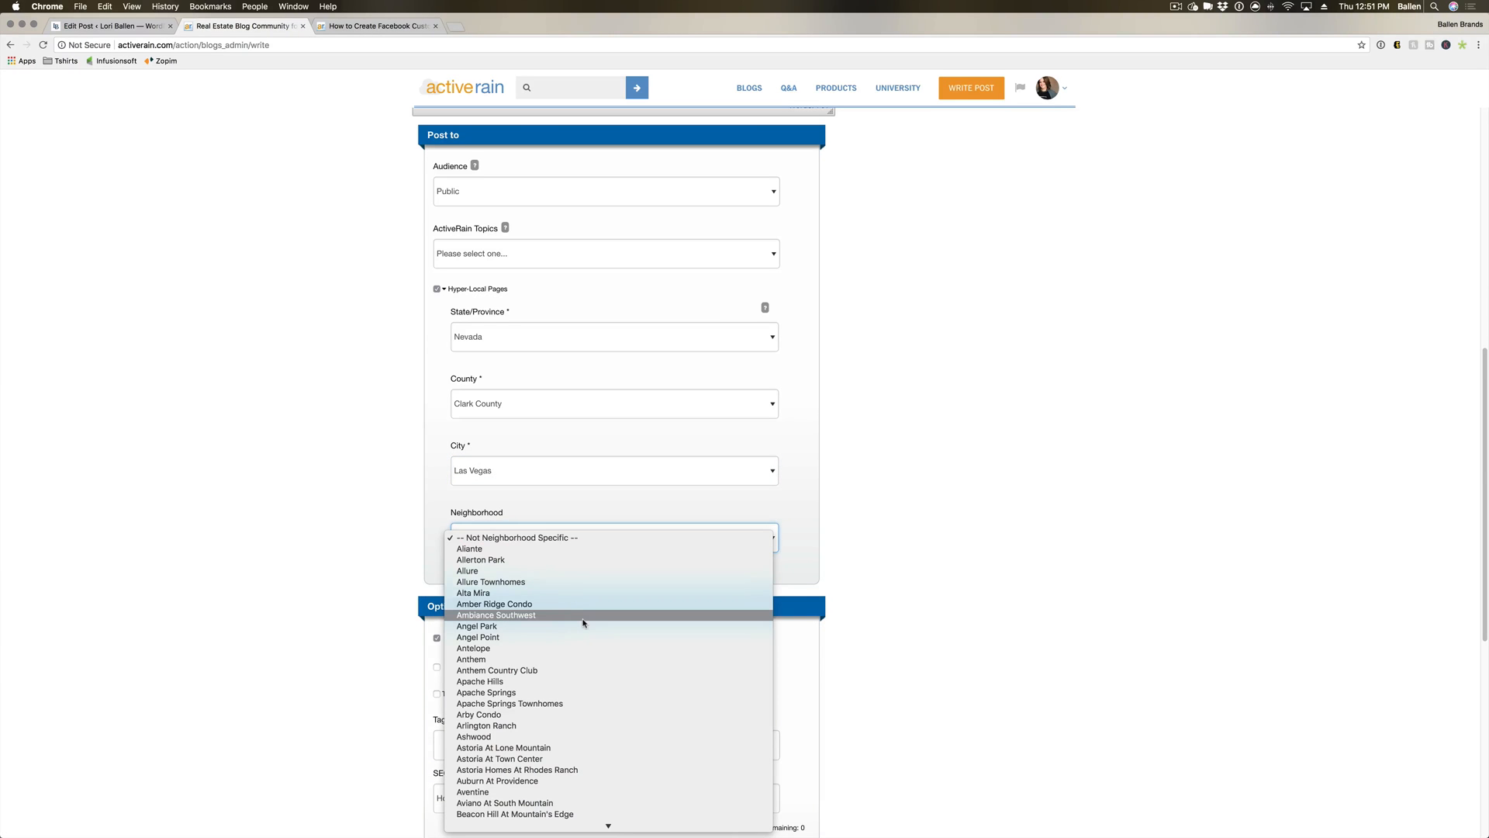
pyautogui.click(565, 548)
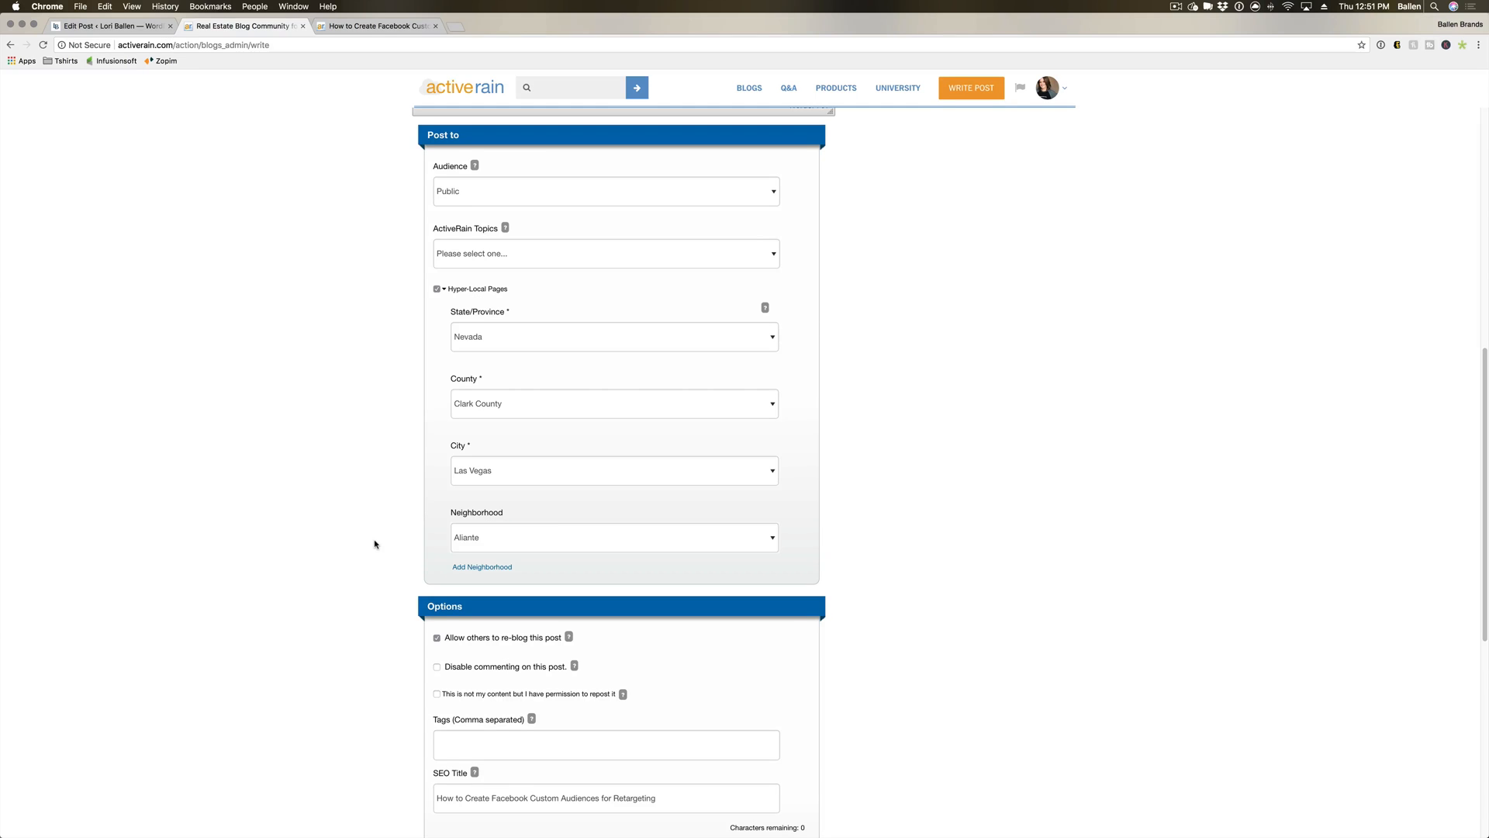
pyautogui.scroll(-5, 375, 543)
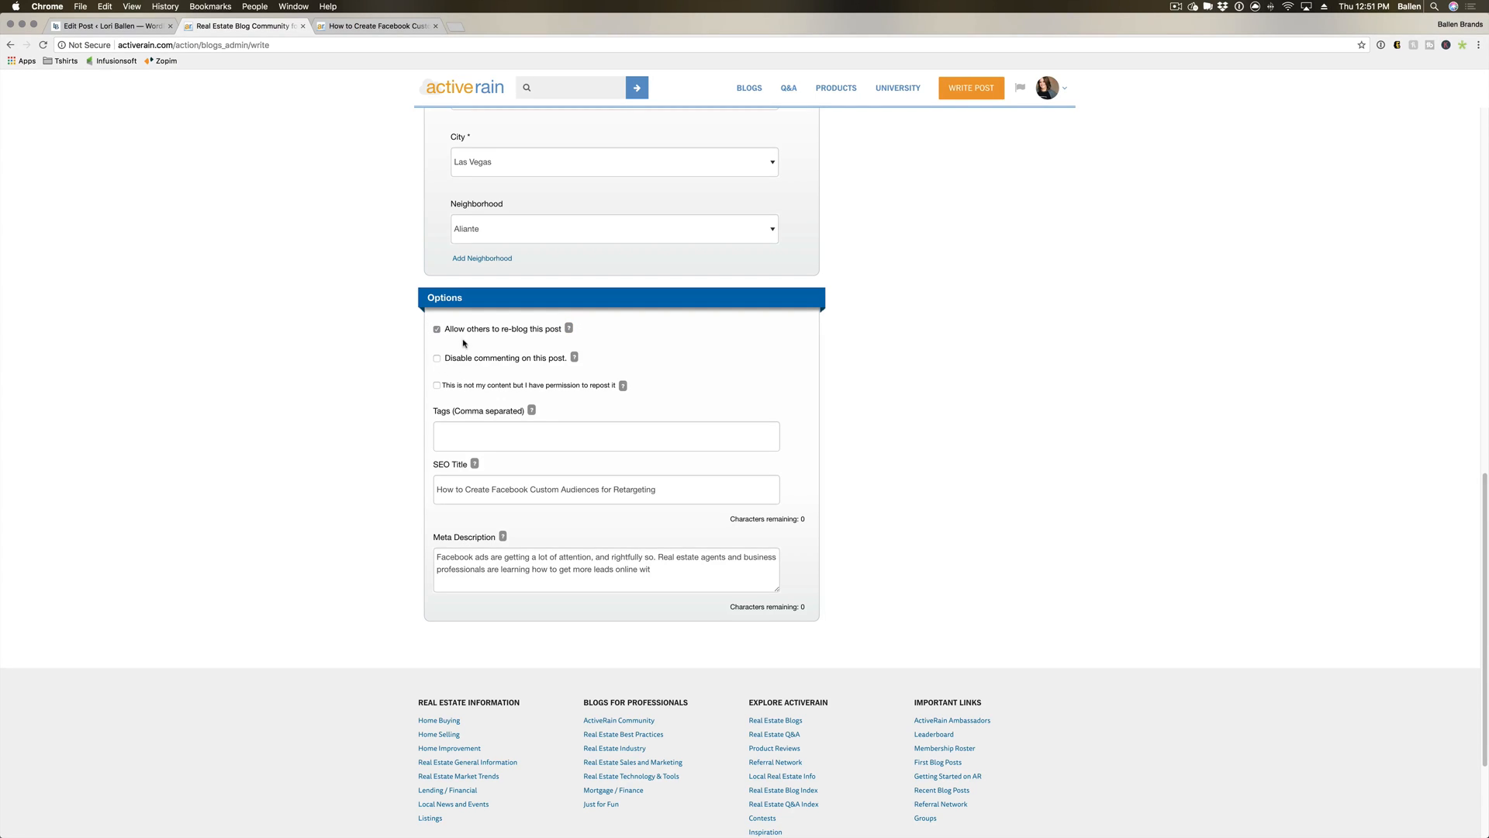
pyautogui.moveTo(457, 385); pyautogui.dragTo(617, 387)
pyautogui.click(608, 385)
pyautogui.moveTo(451, 387); pyautogui.dragTo(486, 395)
pyautogui.click(357, 411)
# Add the post tags "homes for sale in las vegas", "aliante homes for sale", "aliante homes", "aliante properties" and "las vegas homes".
pyautogui.click(443, 426)
pyautogui.write('homes for ')
pyautogui.write('sale in las vegas')
pyautogui.press('Return')
pyautogui.write('al')
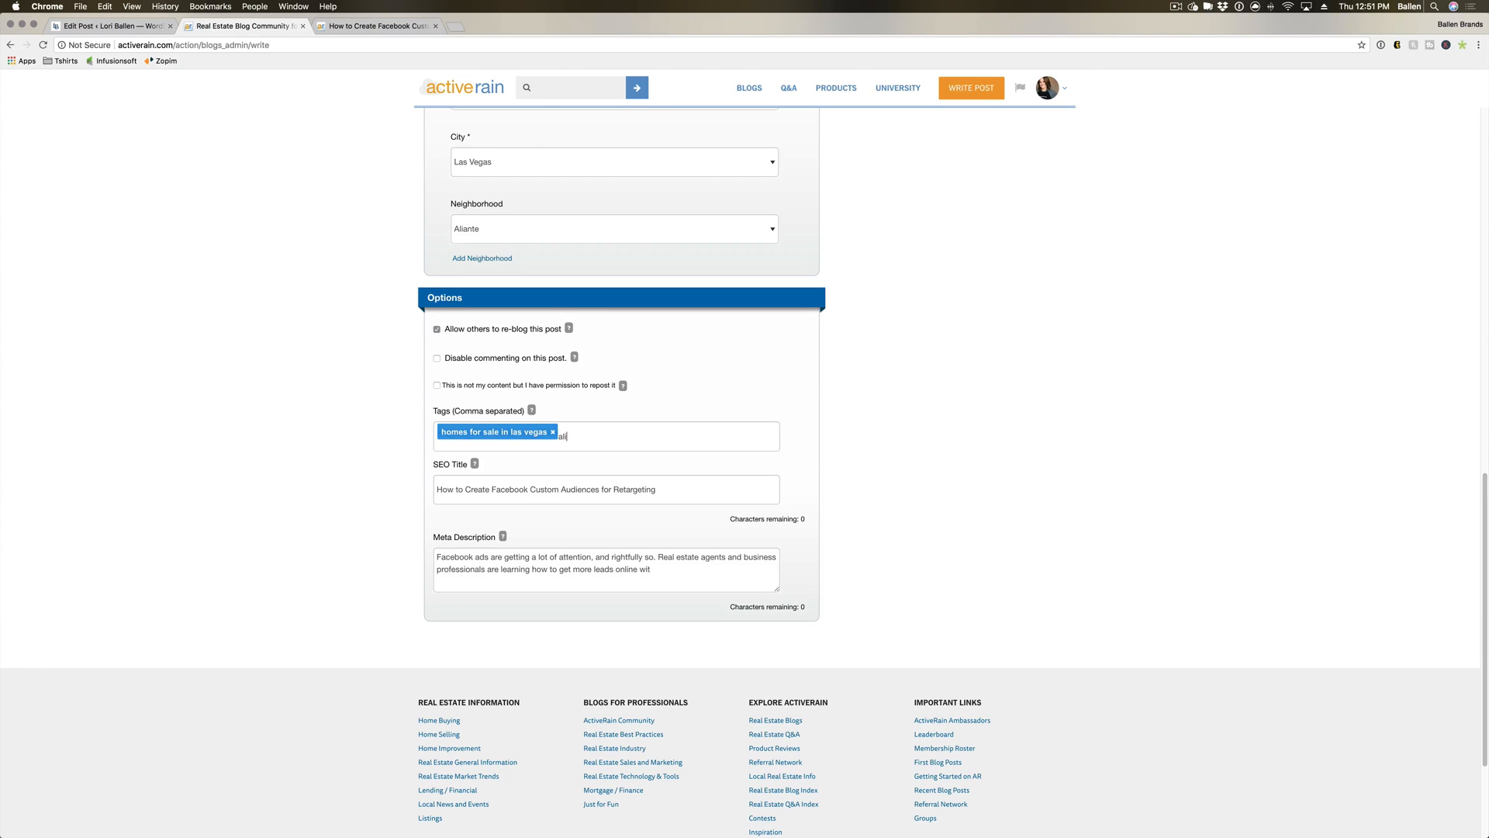
pyautogui.write('iante homes for sale')
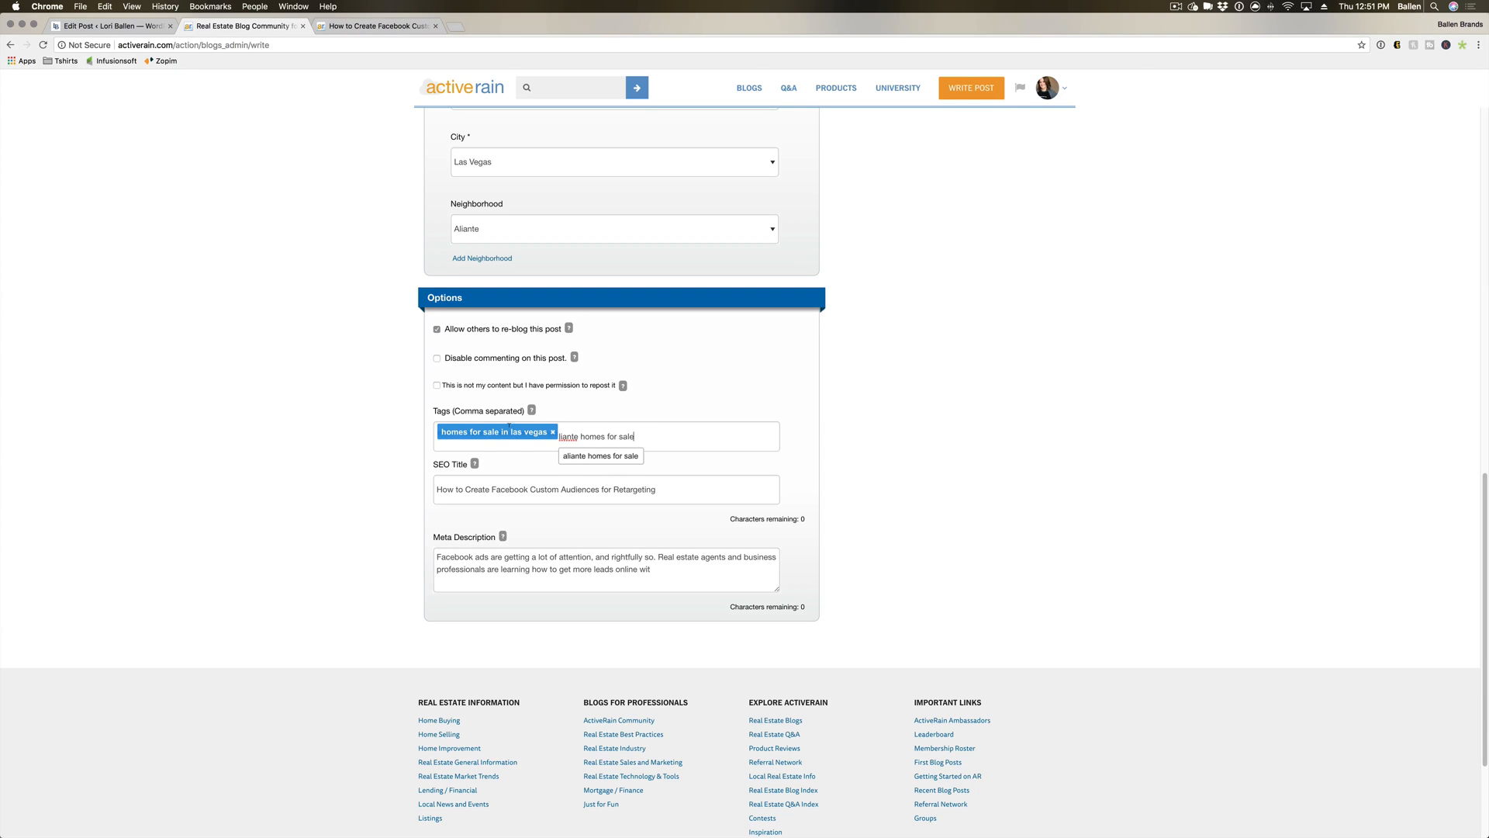
pyautogui.click(583, 457)
pyautogui.write('aliante homes')
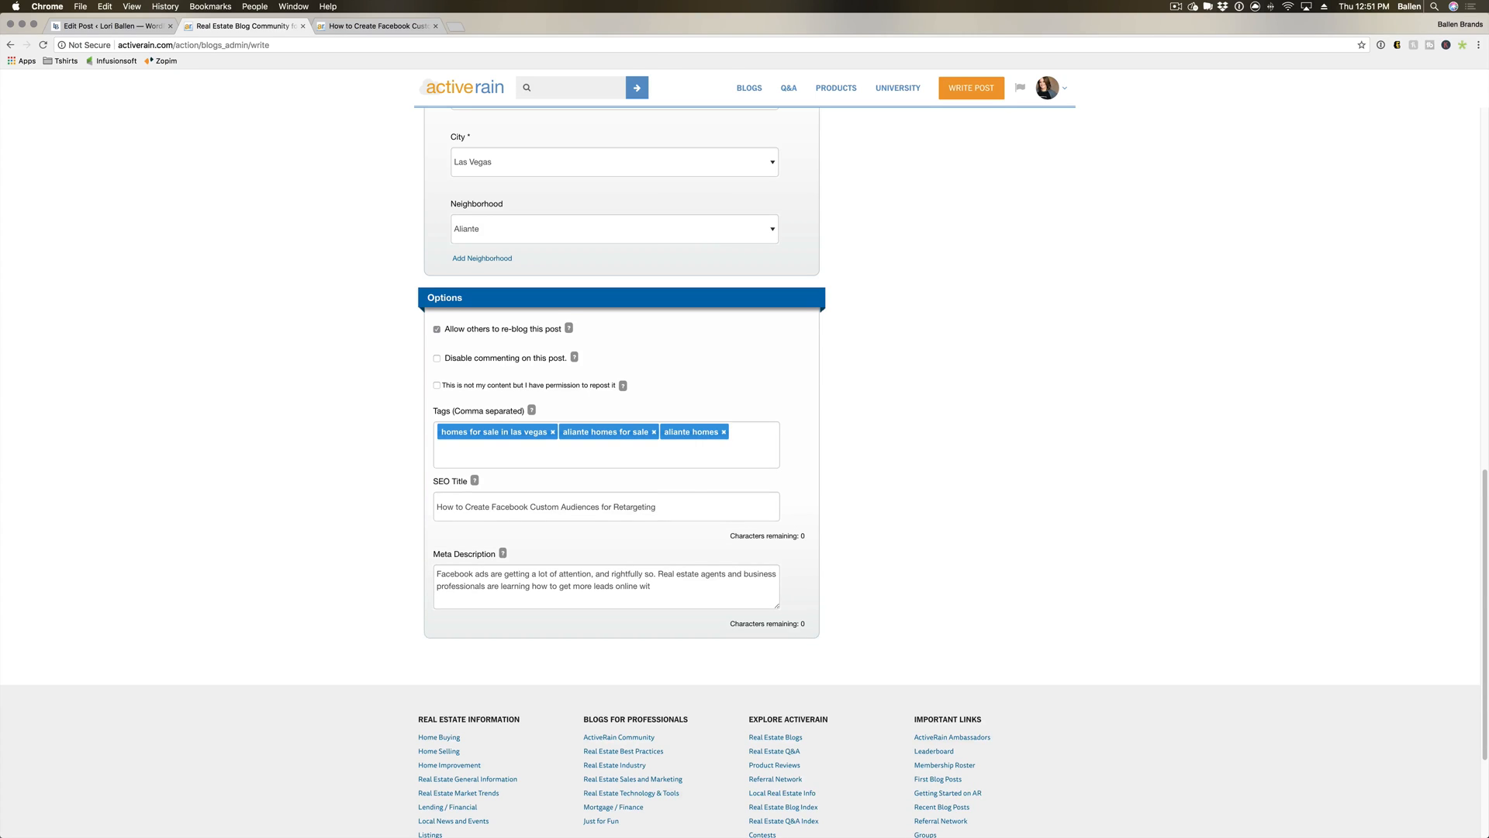
pyautogui.write(',aliante properties,las vegas homes')
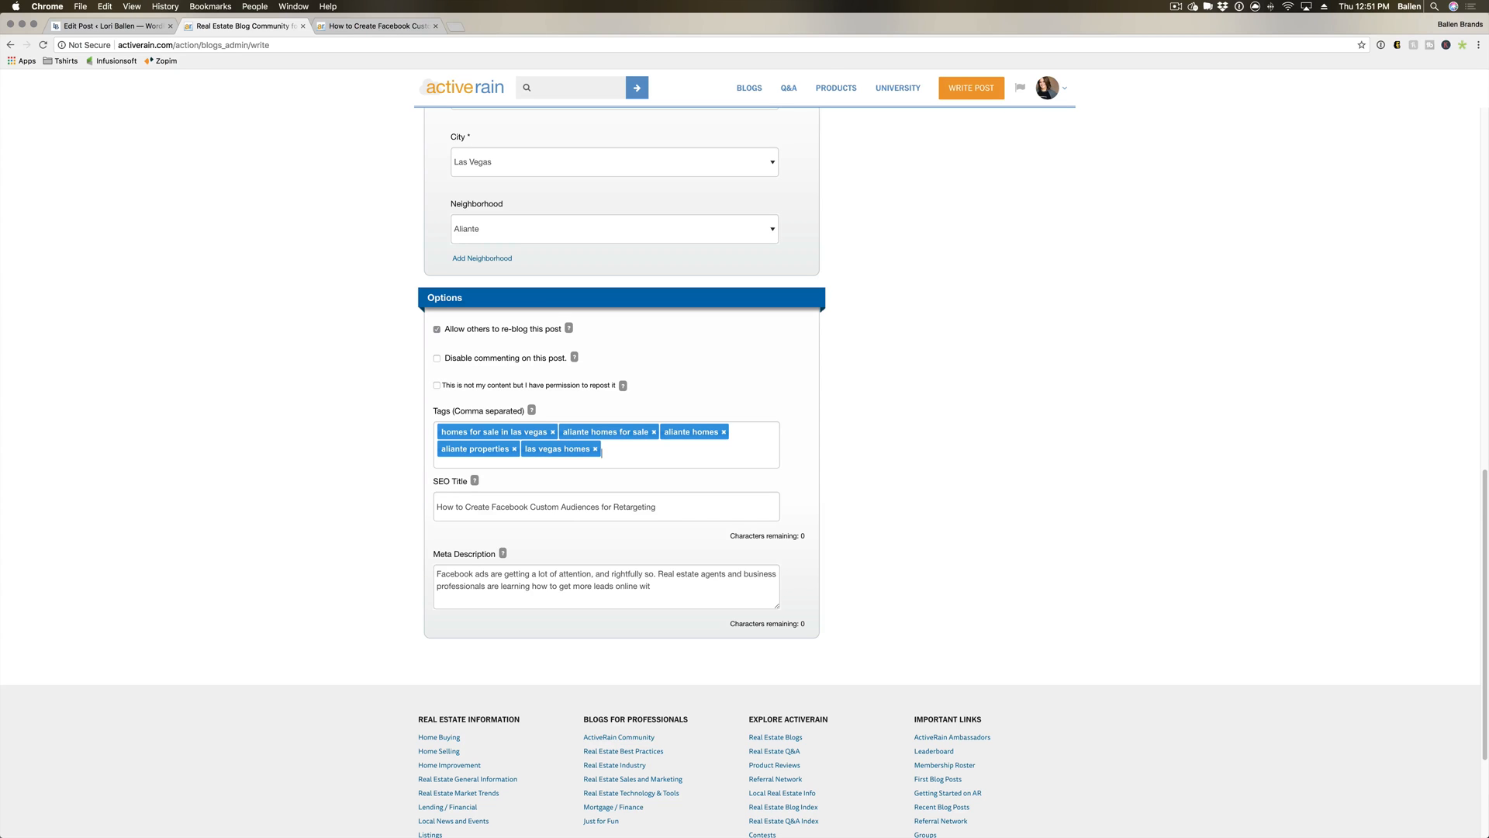
# Add "89148 homes" as another tag for the post.
pyautogui.write(',89148')
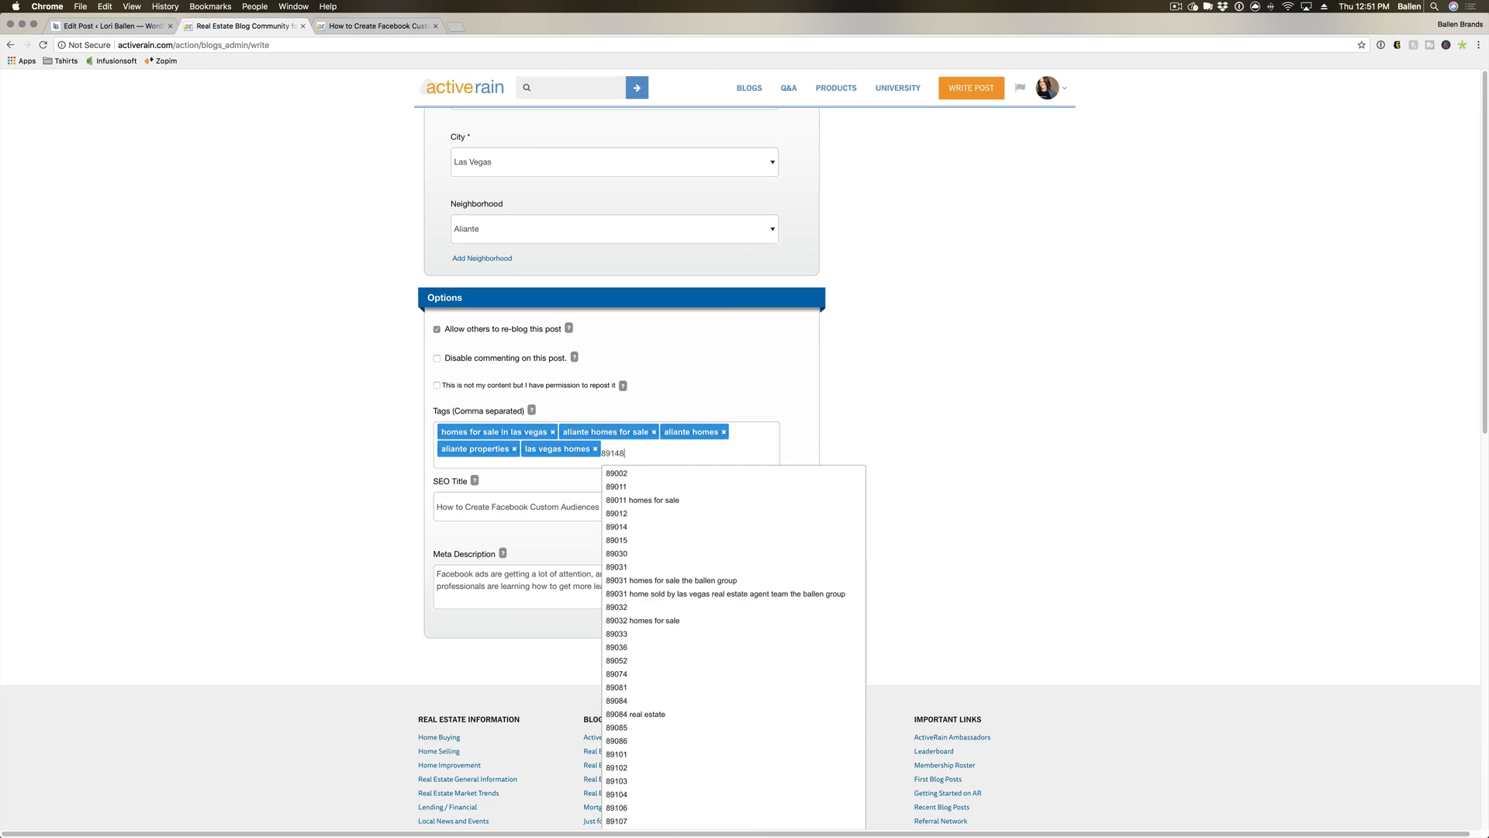
pyautogui.write(' homes,')
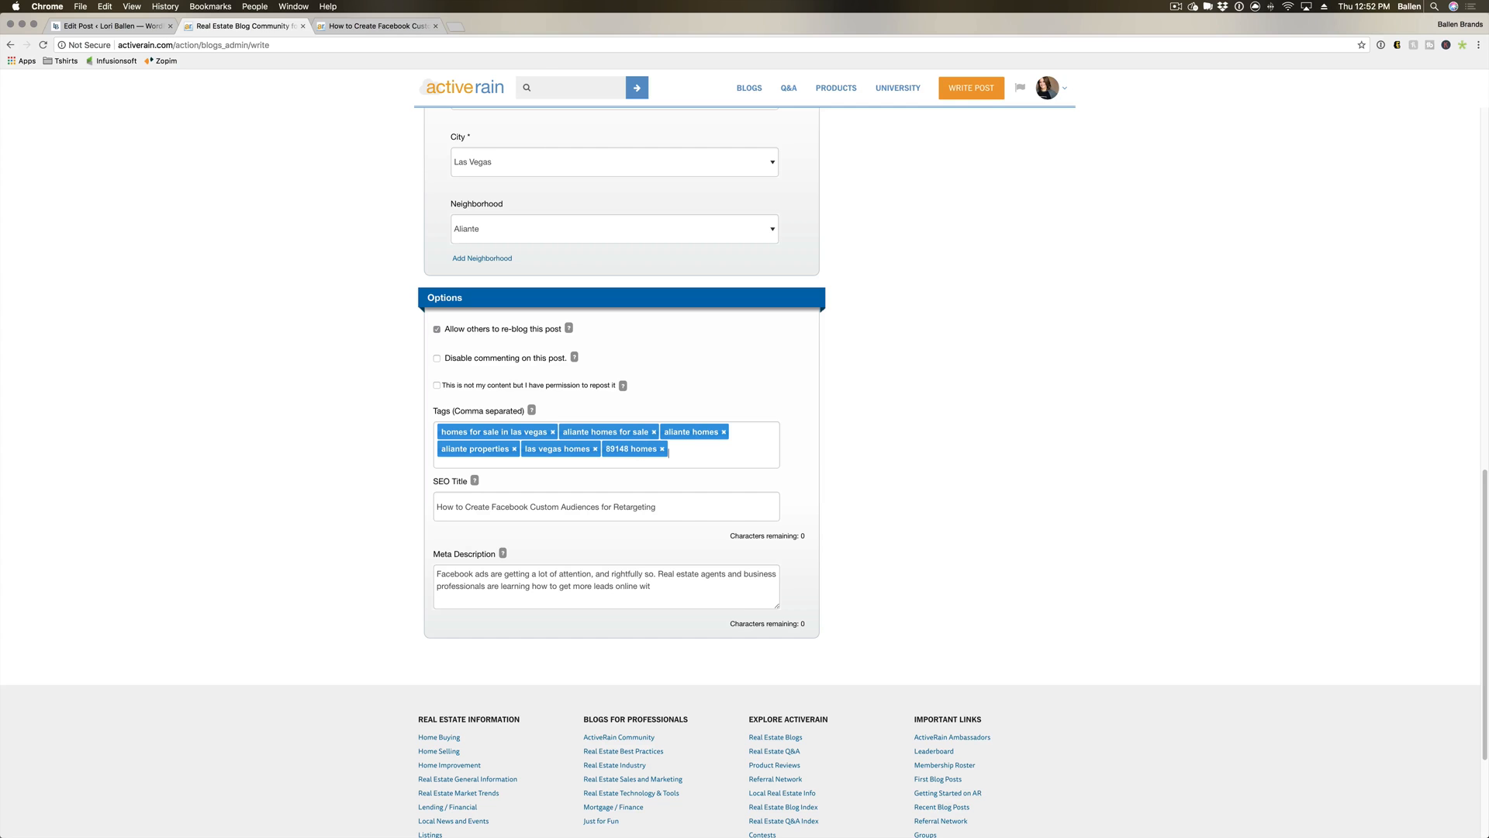
pyautogui.scroll(-1, 639, 476)
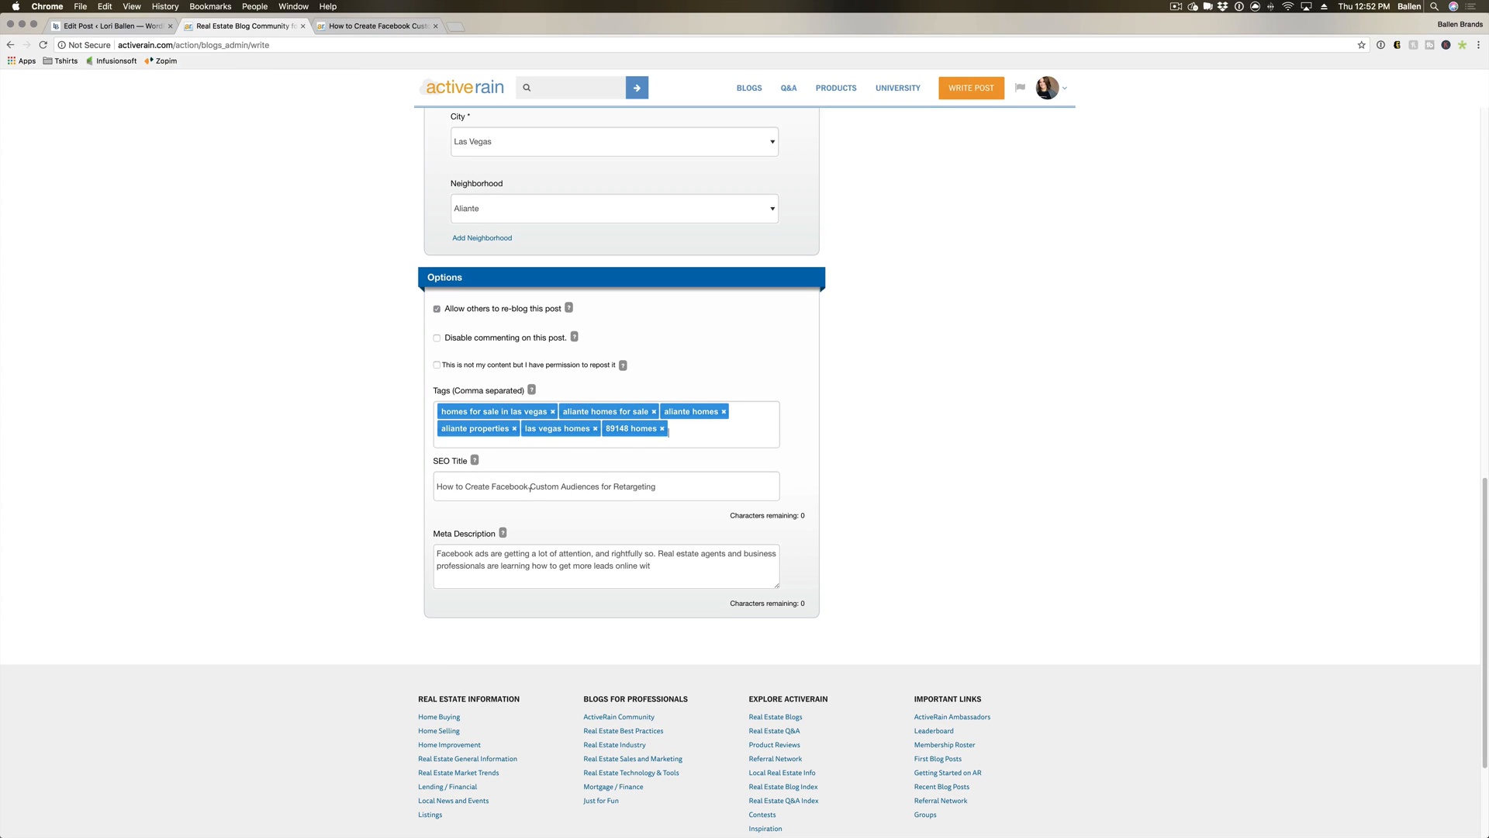
# Compare the SEO title with the post's main title and review the post's content and location settings.
pyautogui.moveTo(529, 486); pyautogui.dragTo(591, 487)
pyautogui.click(665, 486)
pyautogui.moveTo(487, 488); pyautogui.dragTo(424, 489)
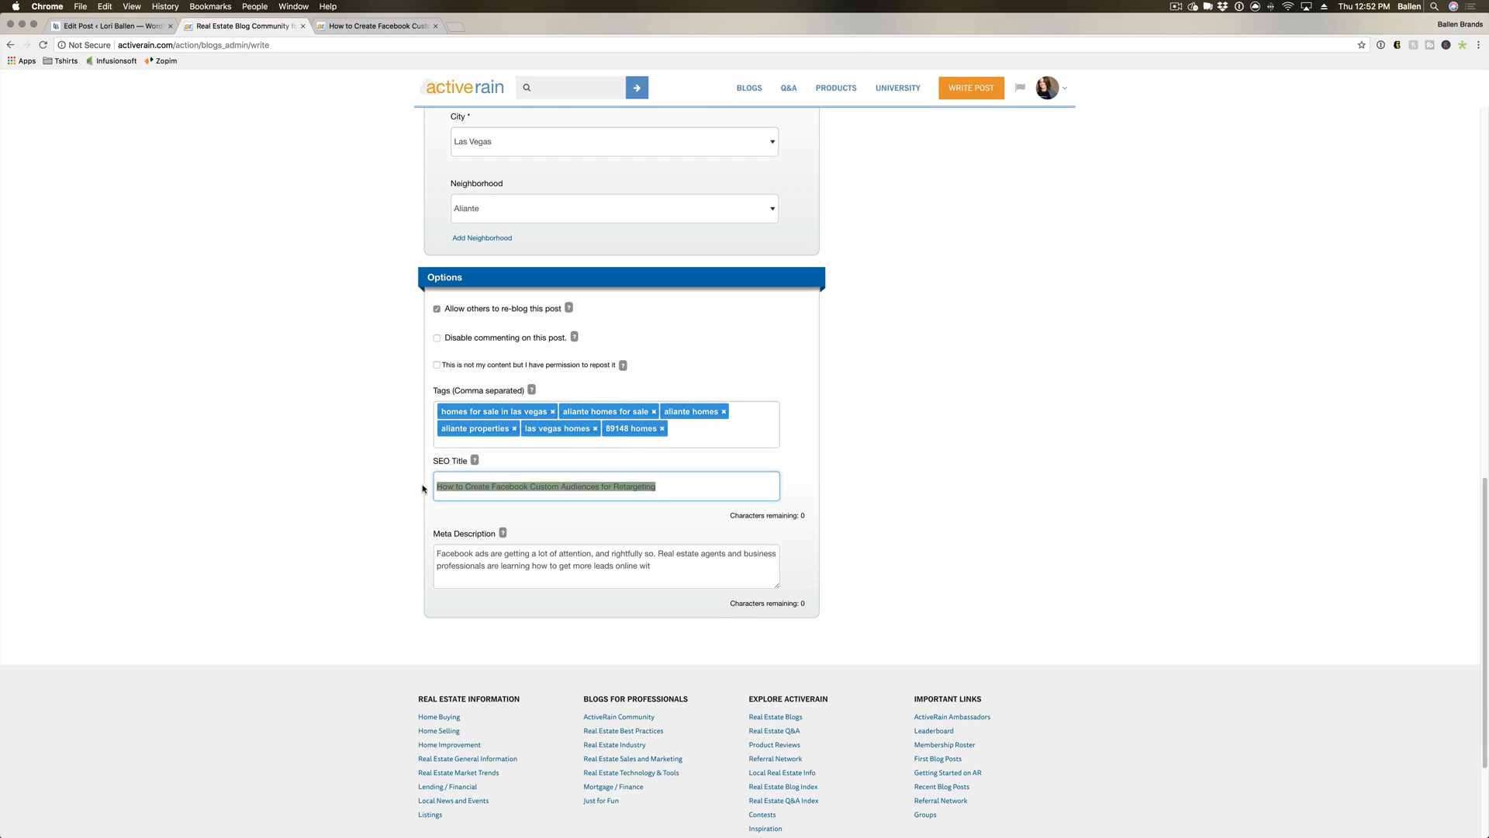
pyautogui.click(399, 485)
pyautogui.scroll(12, 401, 476)
pyautogui.moveTo(472, 261); pyautogui.dragTo(819, 261)
pyautogui.click(356, 379)
pyautogui.scroll(-2, 361, 391)
pyautogui.scroll(-5, 361, 391)
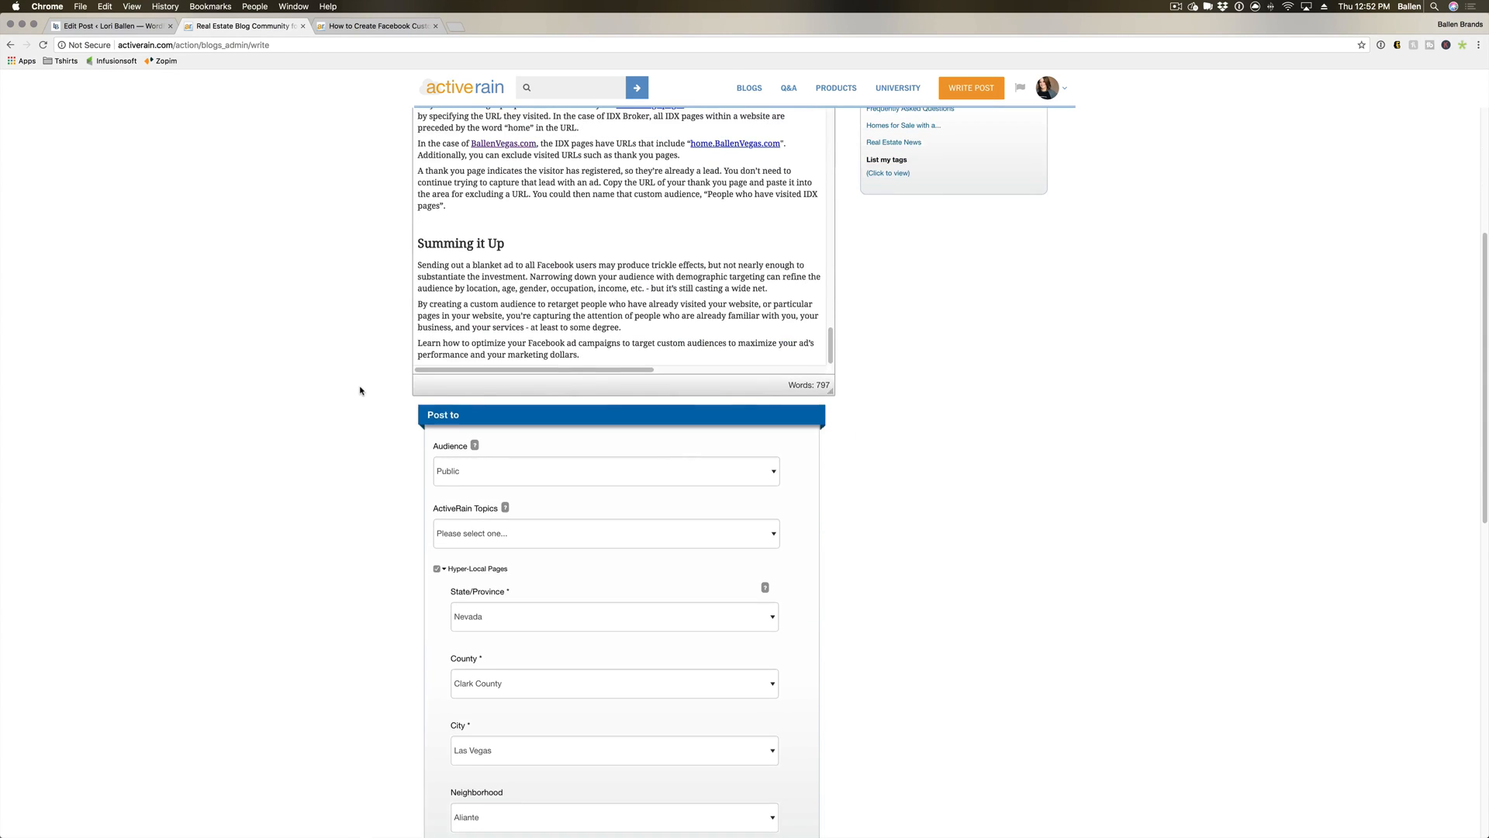
pyautogui.scroll(6, 362, 391)
pyautogui.scroll(-4, 626, 291)
pyautogui.scroll(-9, 627, 291)
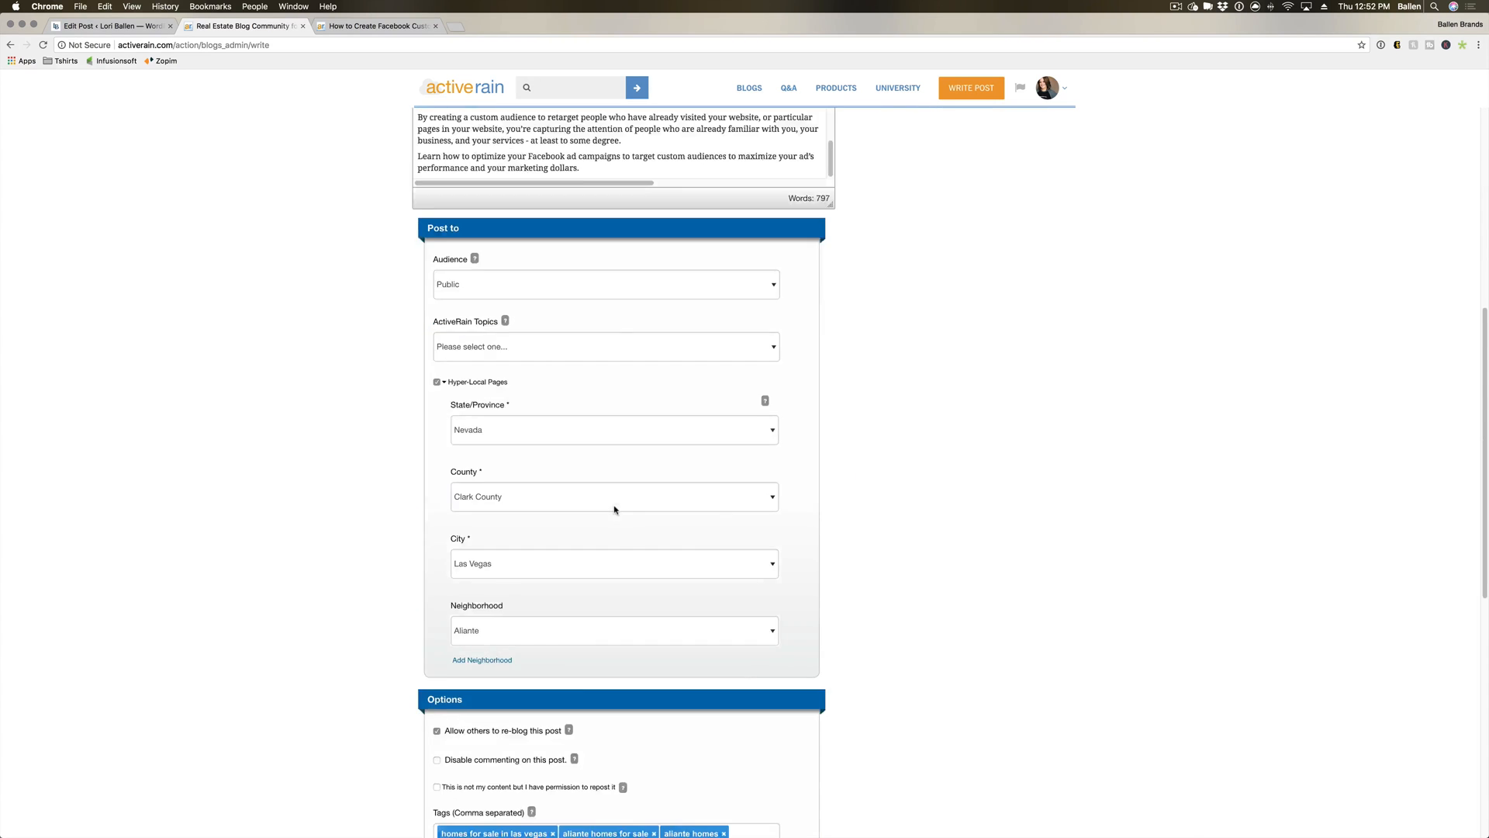
pyautogui.moveTo(663, 524); pyautogui.dragTo(383, 532)
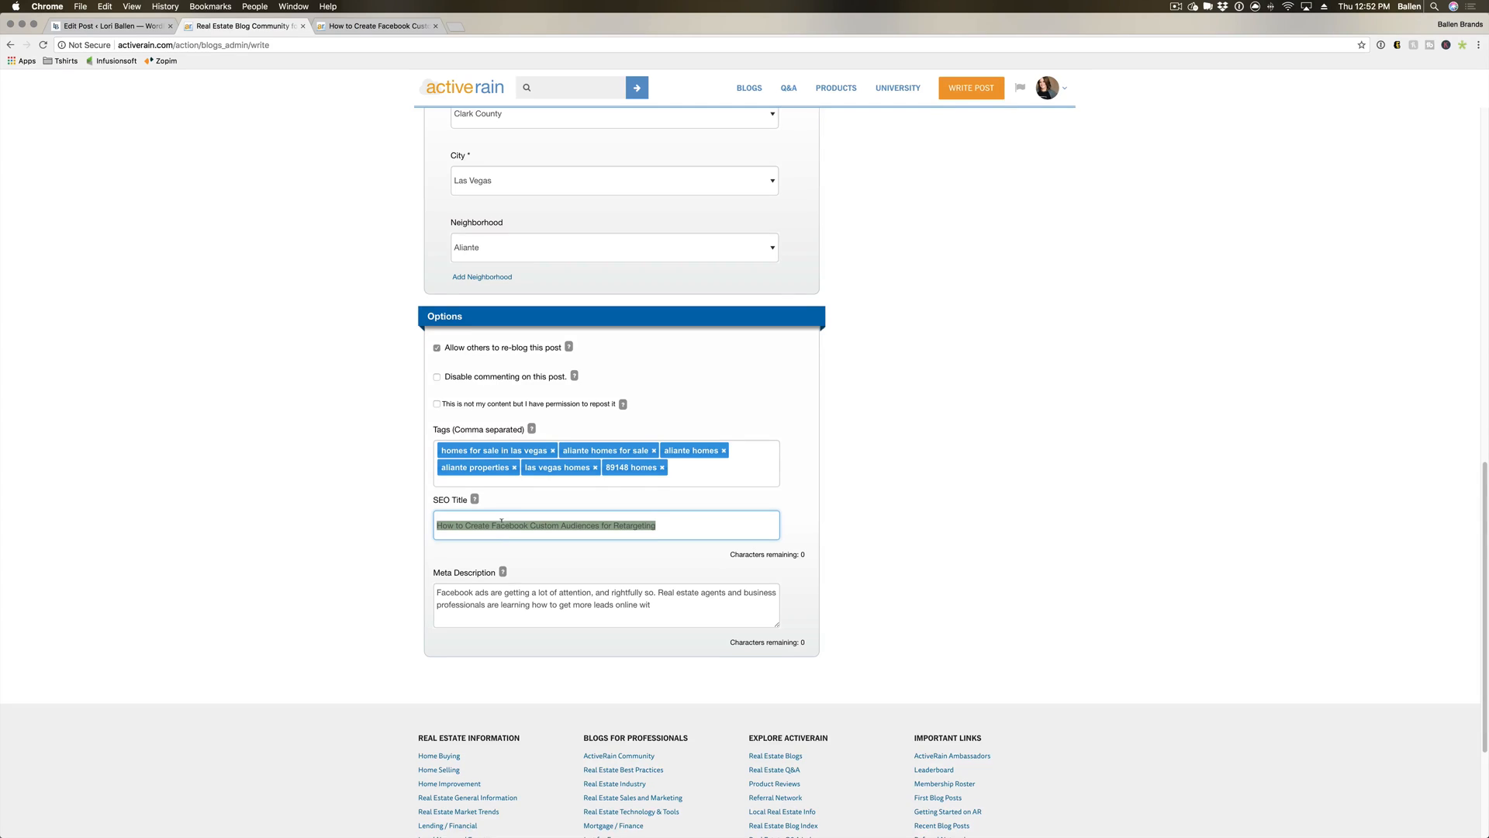
# Rewrite the meta description: "JUST LISTED! Beautiful 2-story, 4 bedroom home for sale in Aliante. Photos, Details, Video, and more included. Brought to you buy the [team name]".
pyautogui.scroll(-1, 501, 521)
pyautogui.click(491, 571)
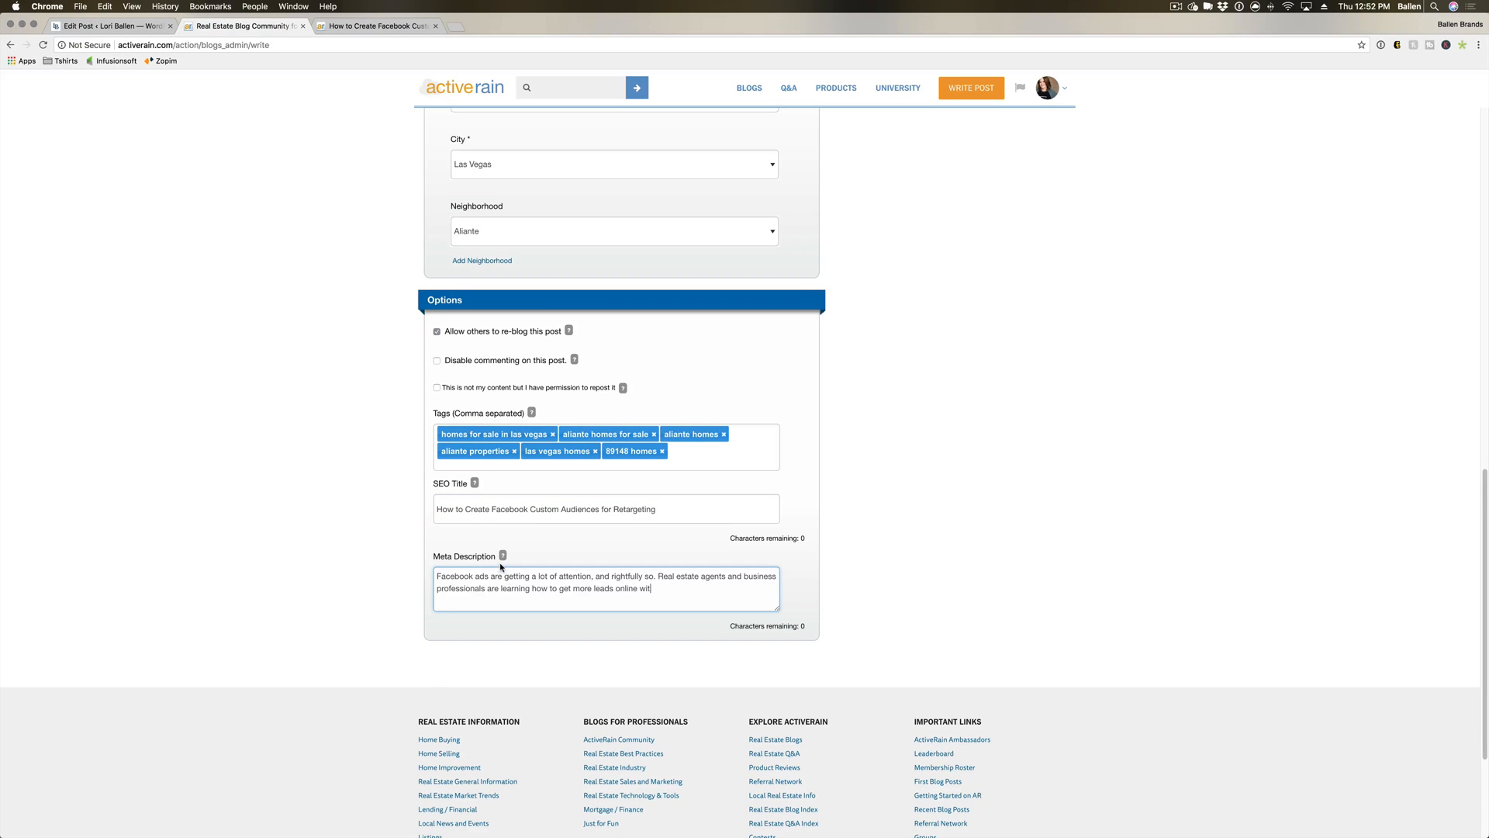
pyautogui.moveTo(685, 595); pyautogui.dragTo(410, 557)
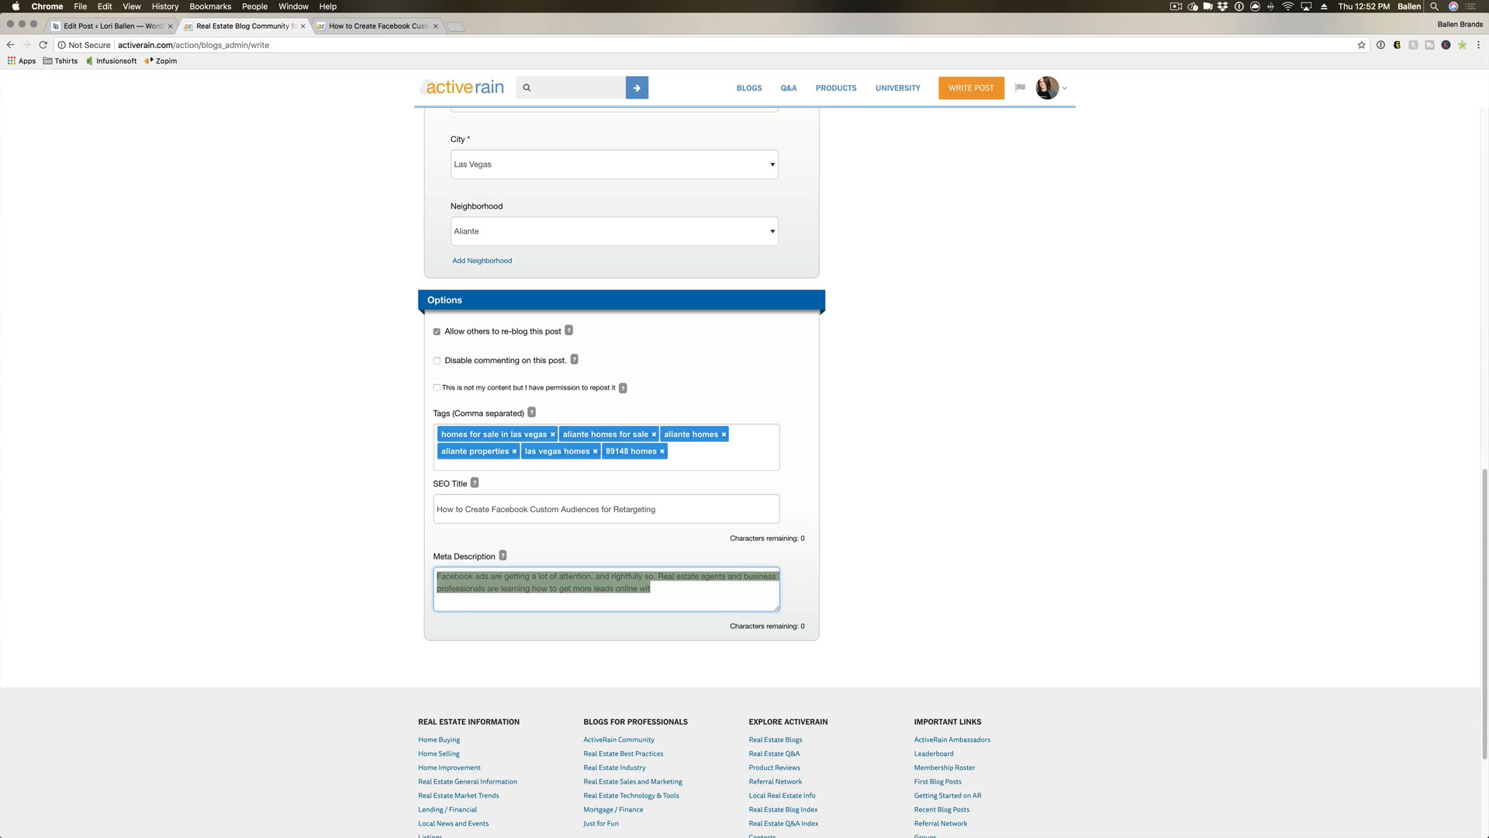
pyautogui.write('JUST LISTED!')
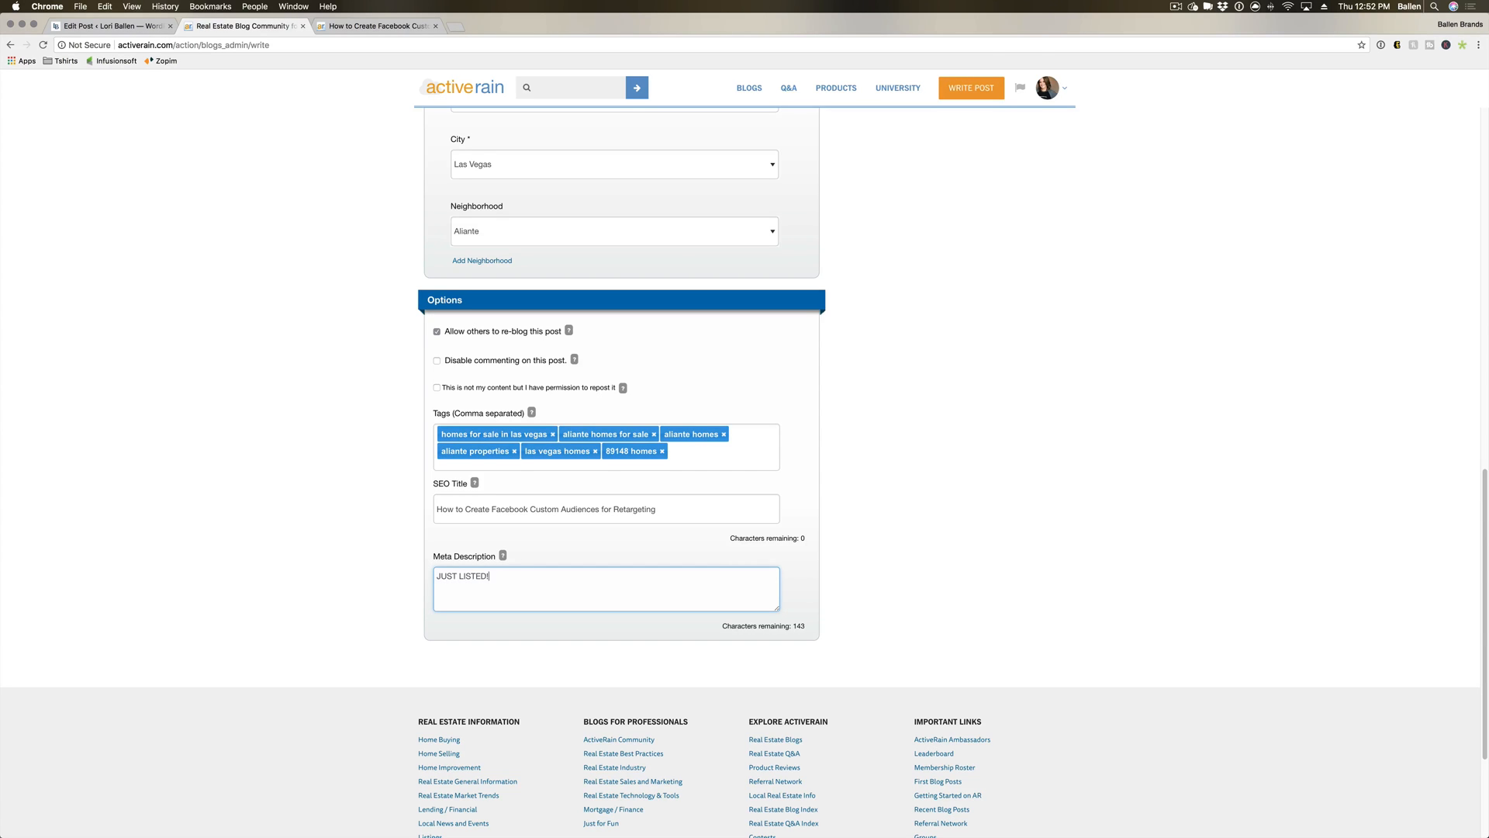
pyautogui.write(' Beautiful 2-story, 4 bedroom home for sale in Aliante')
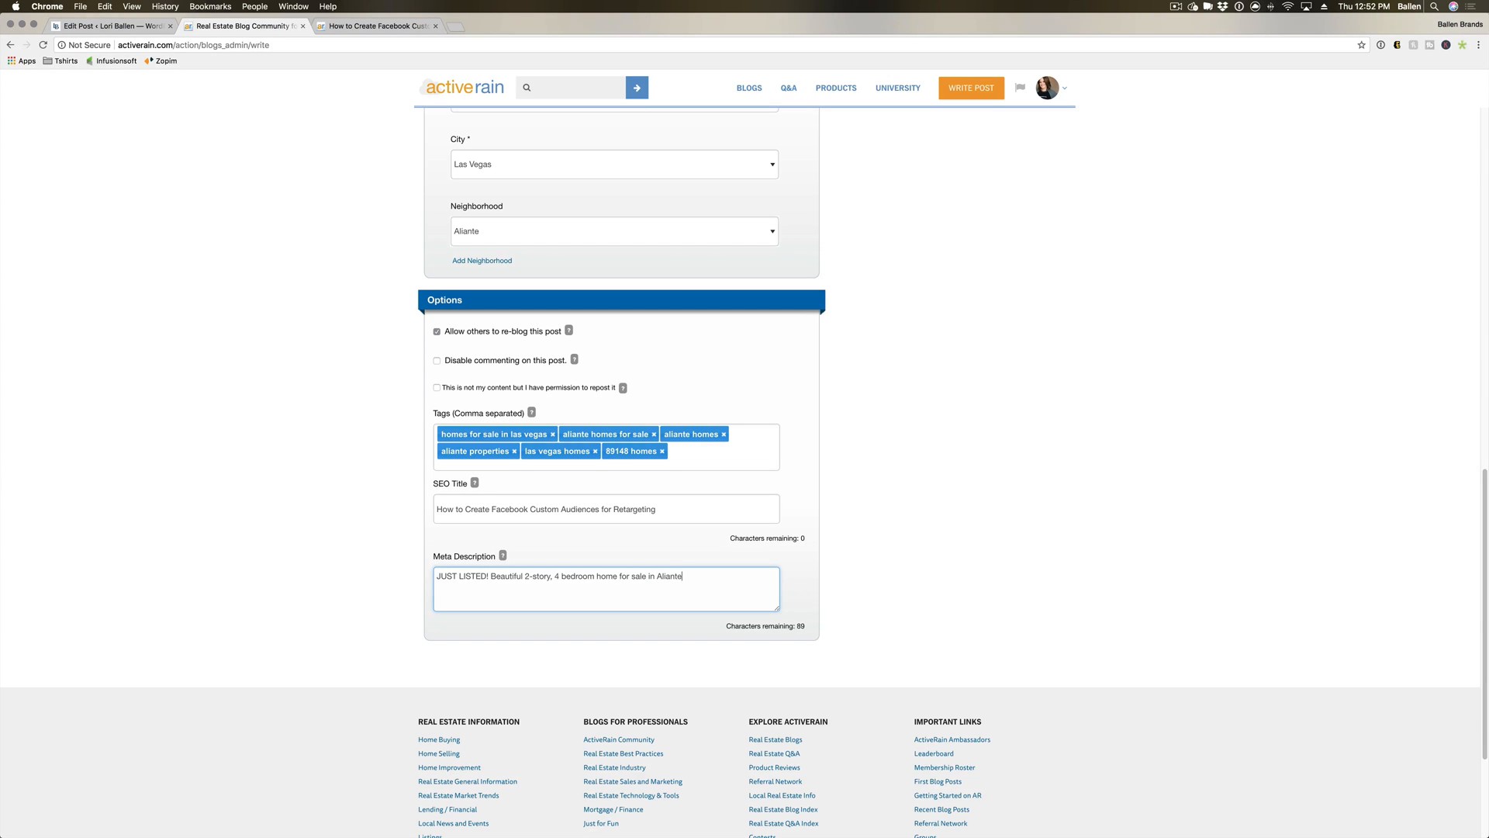
pyautogui.write('. Photos, Details, Video, and more included. Brought to you buy')
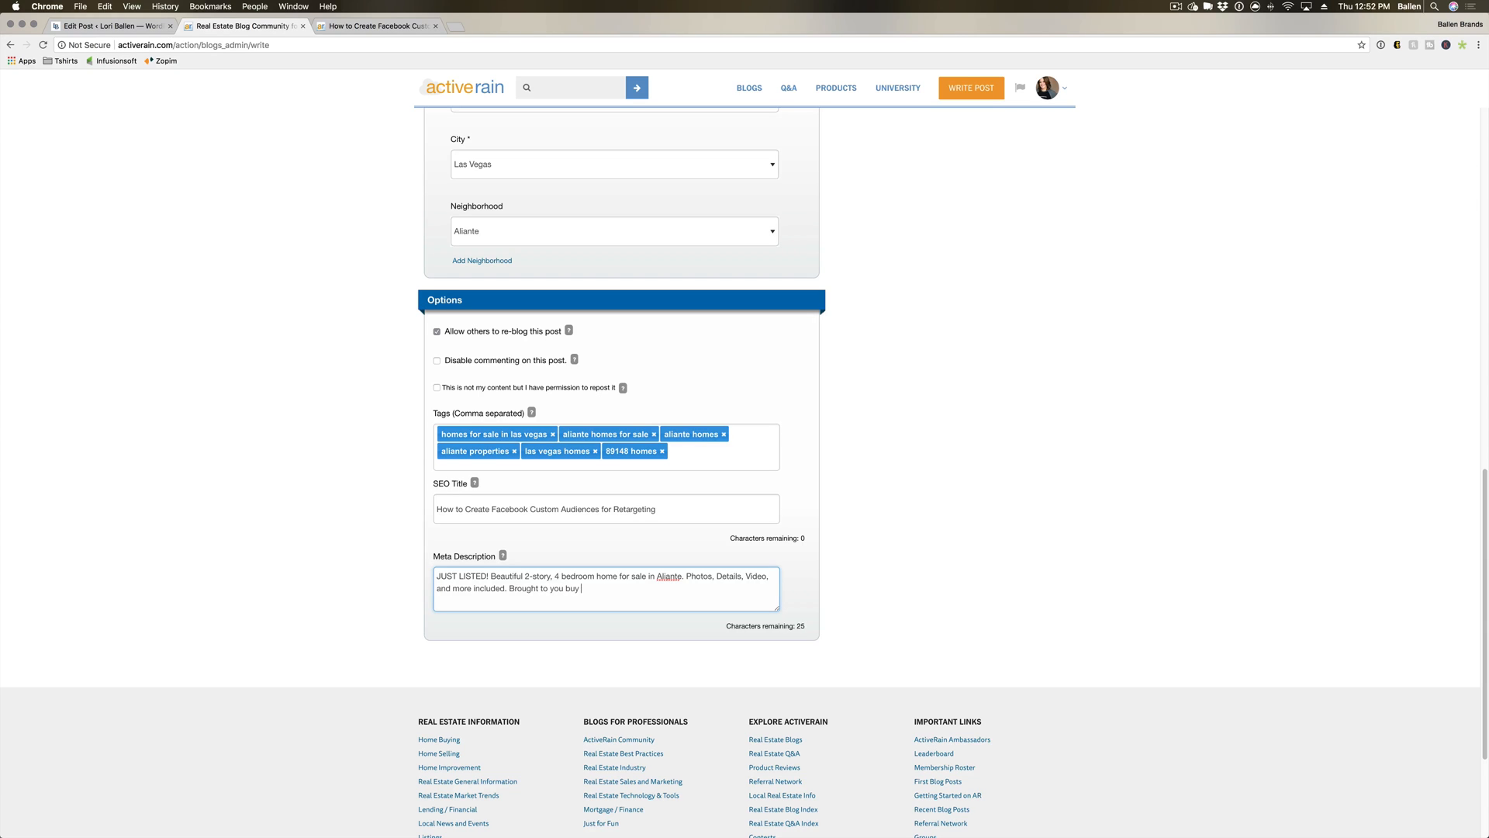
pyautogui.write(' the Lori Ballen Team')
# Enable posting at a future date and set the publication time to March 13, 2018 2:00 PM.
pyautogui.scroll(15, 375, 498)
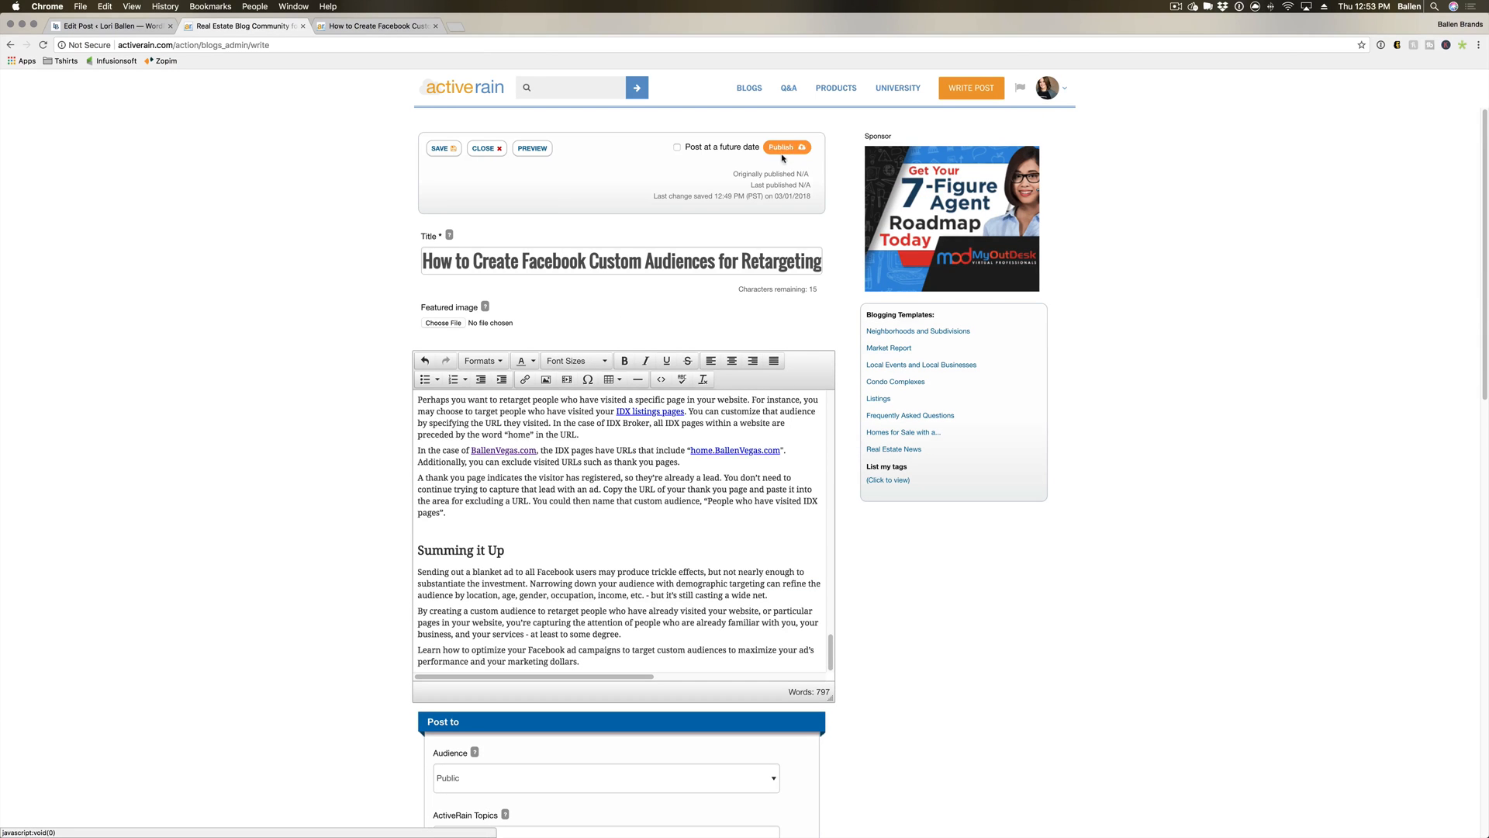
pyautogui.click(677, 149)
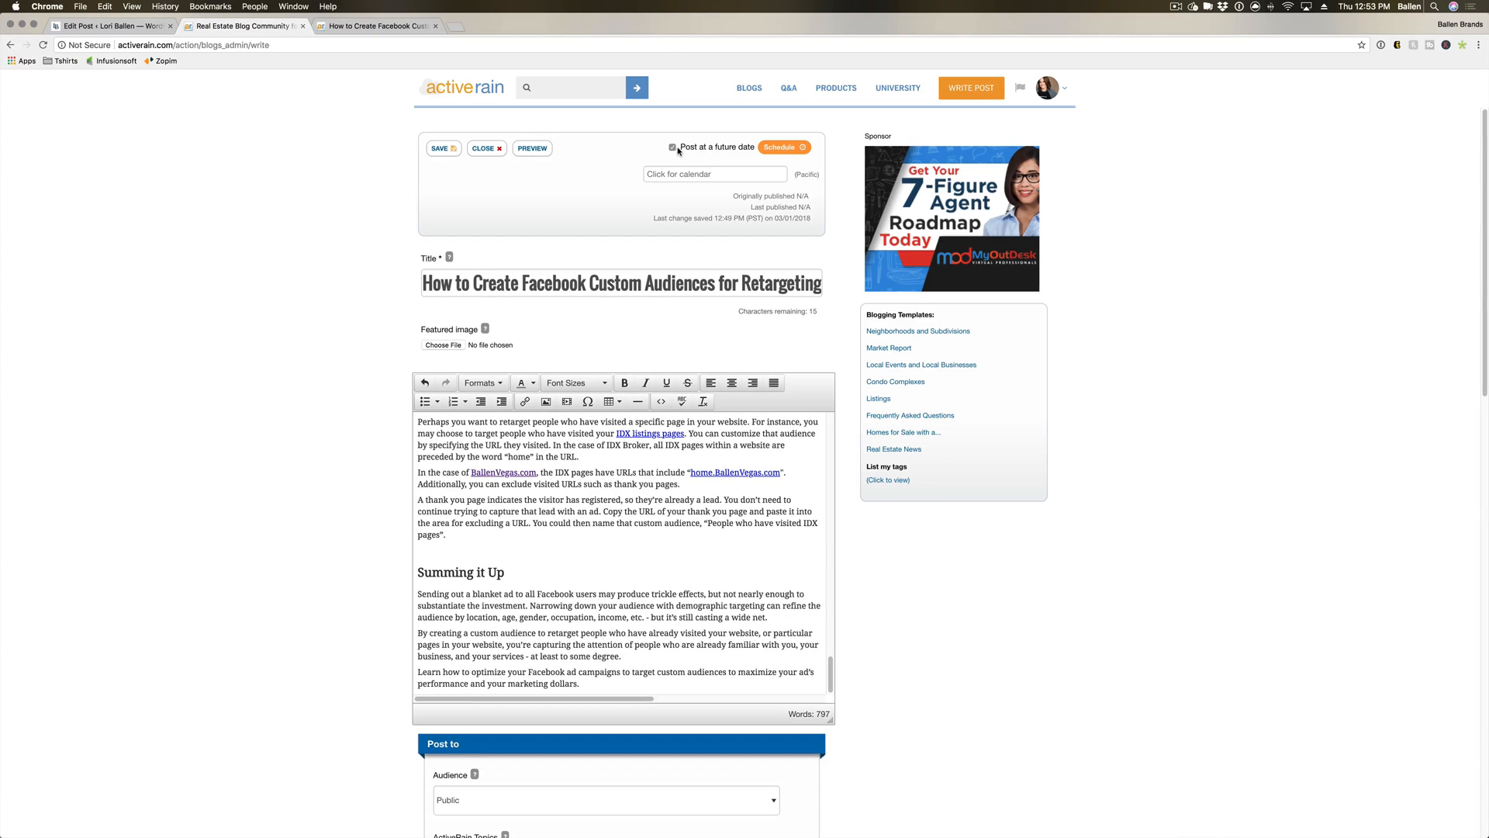
pyautogui.click(782, 174)
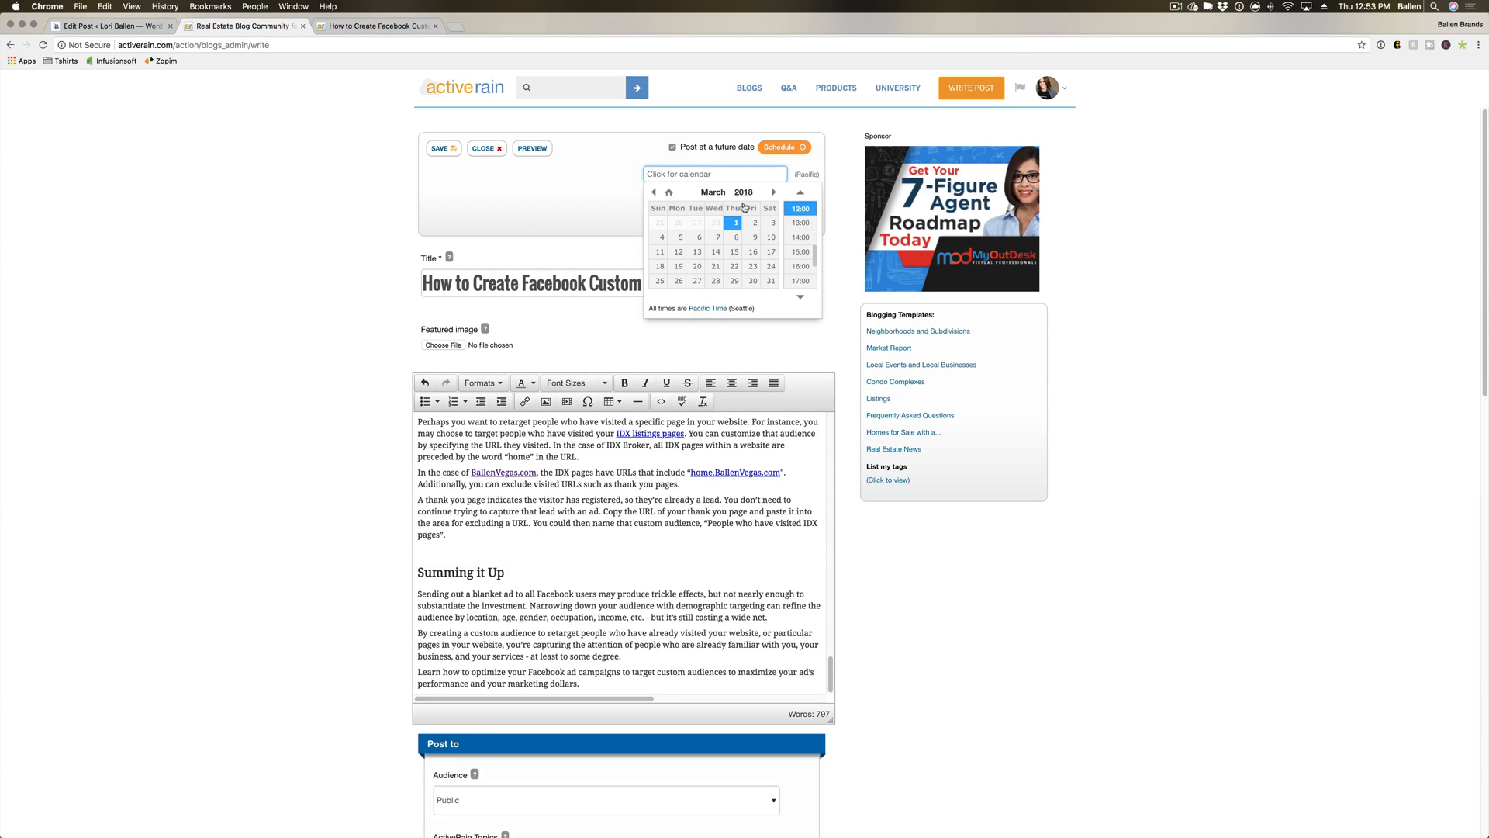
pyautogui.click(698, 251)
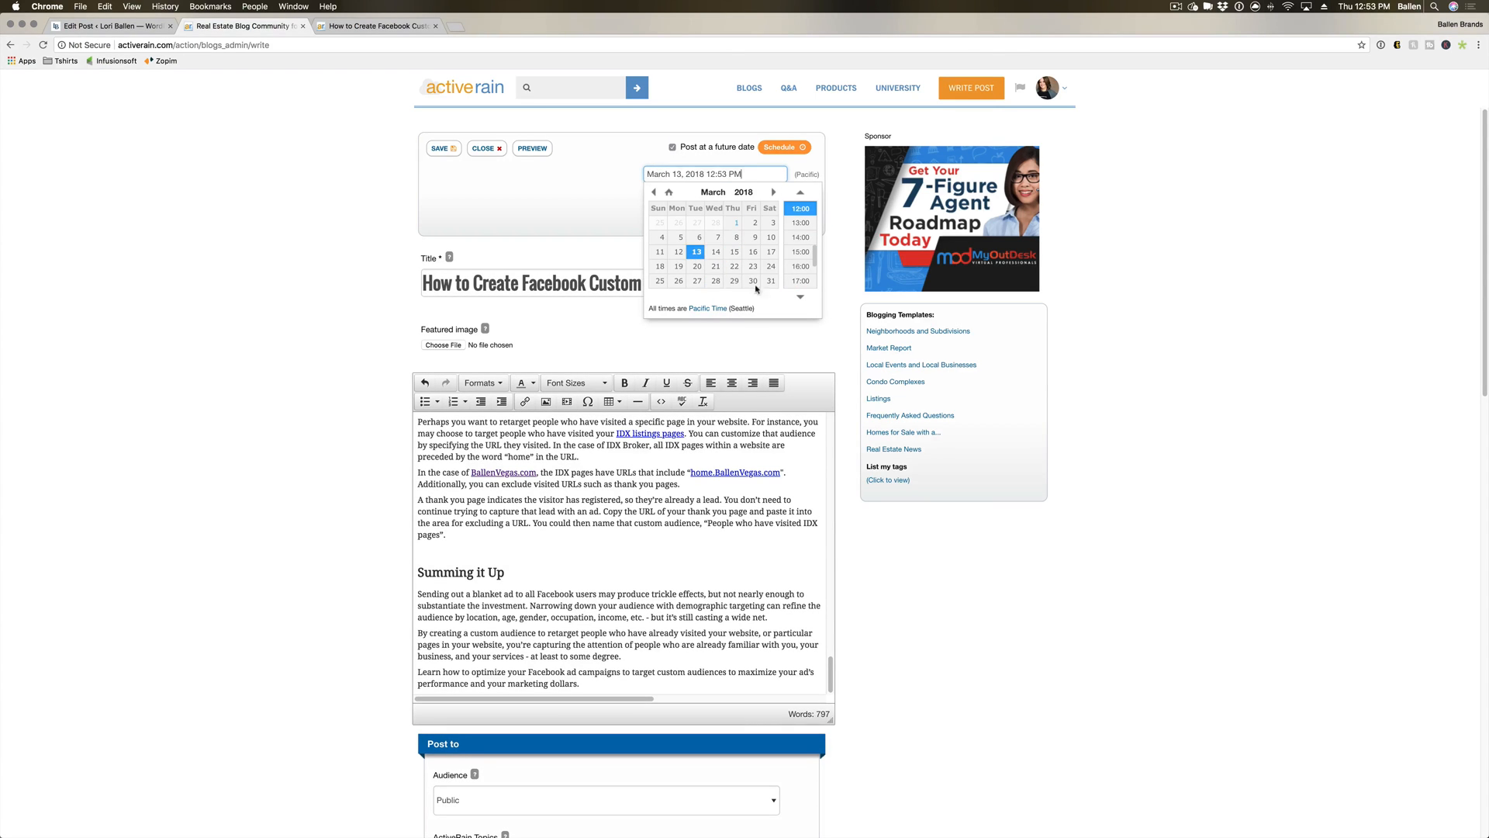
pyautogui.click(801, 237)
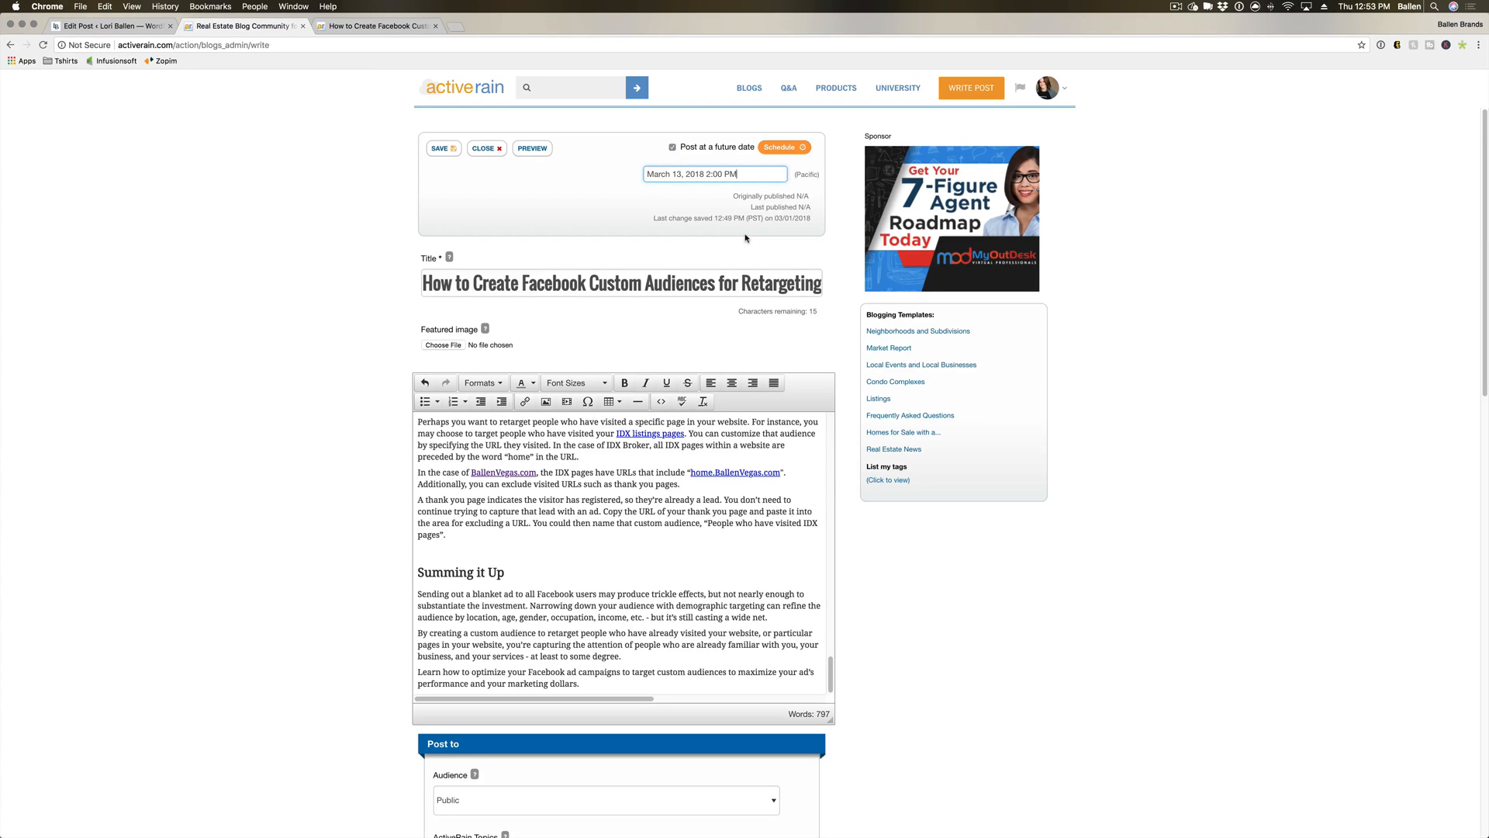
pyautogui.scroll(-20, 746, 237)
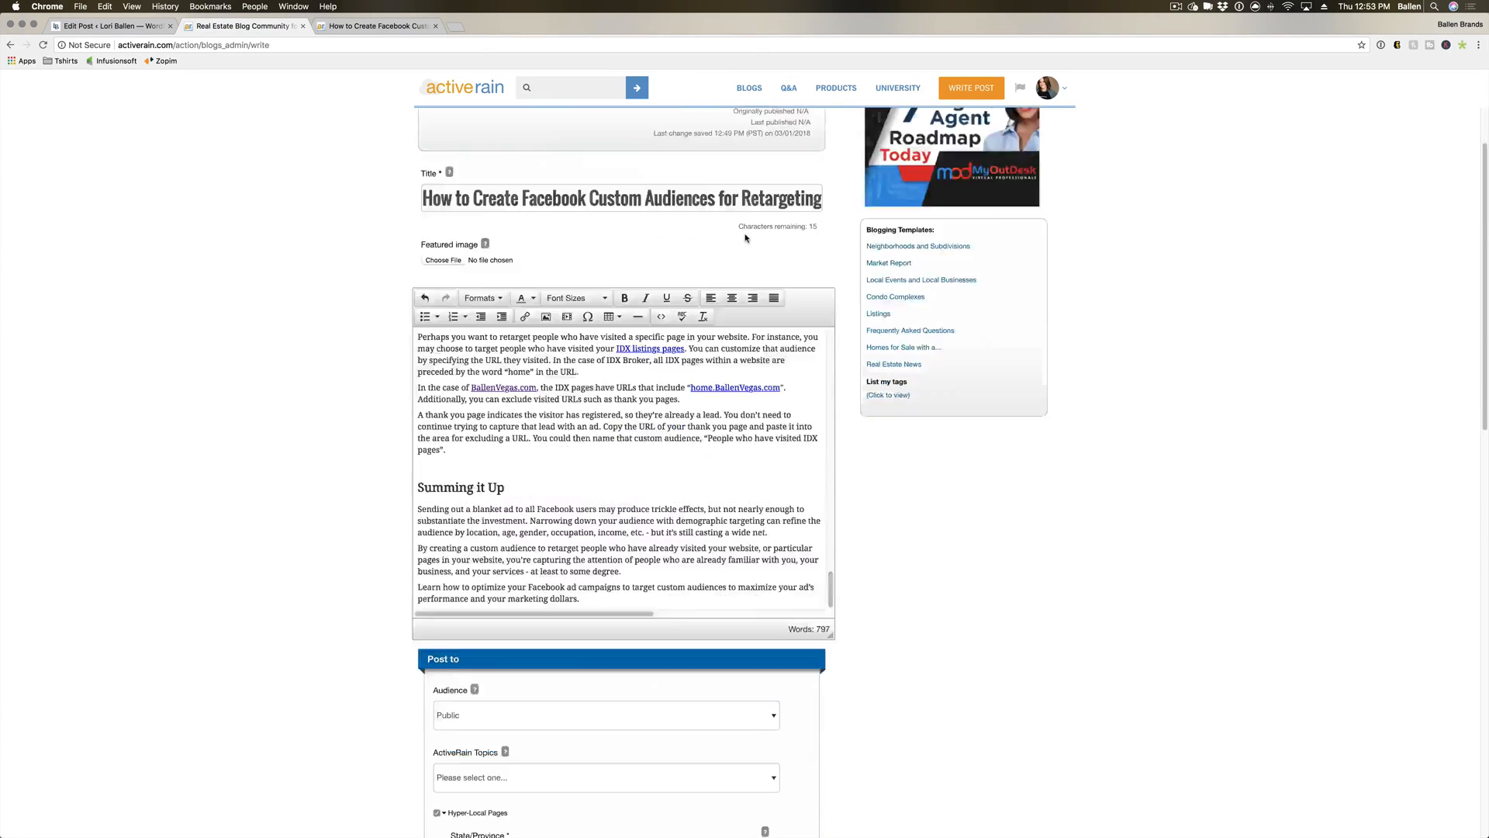
pyautogui.scroll(12, 748, 230)
pyautogui.scroll(15, 747, 230)
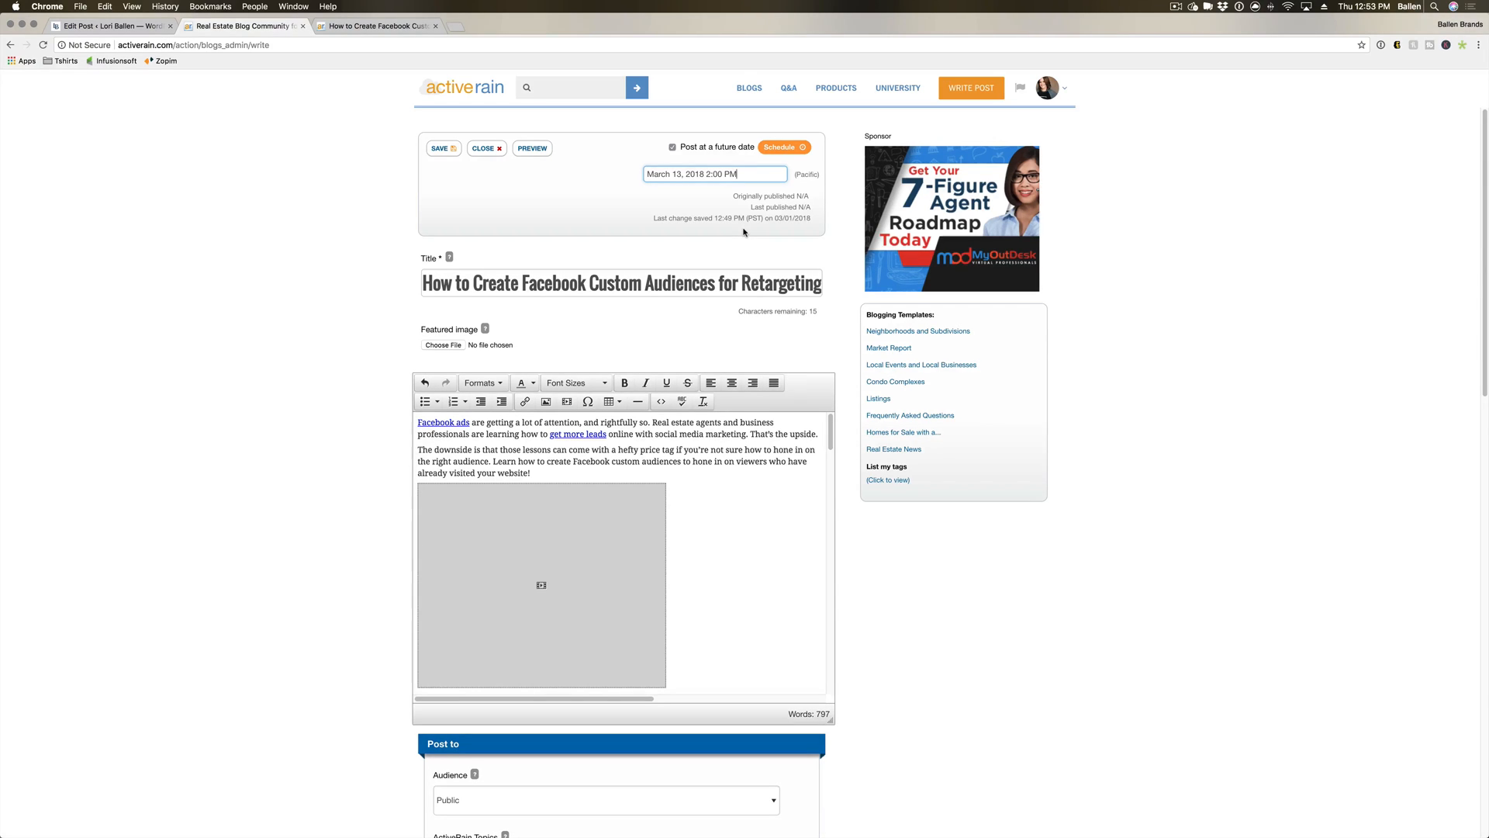
pyautogui.click(1248, 281)
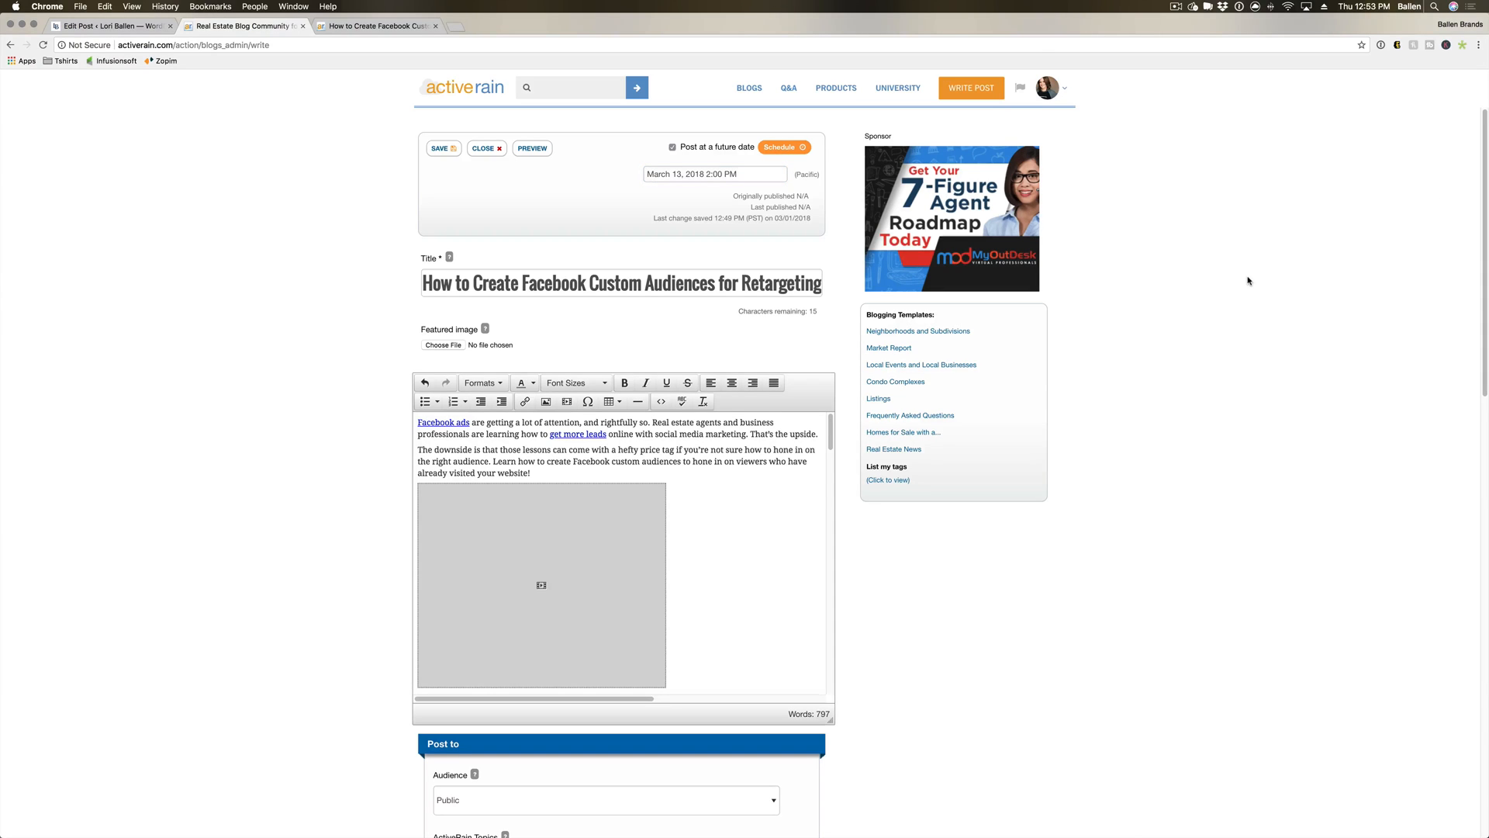